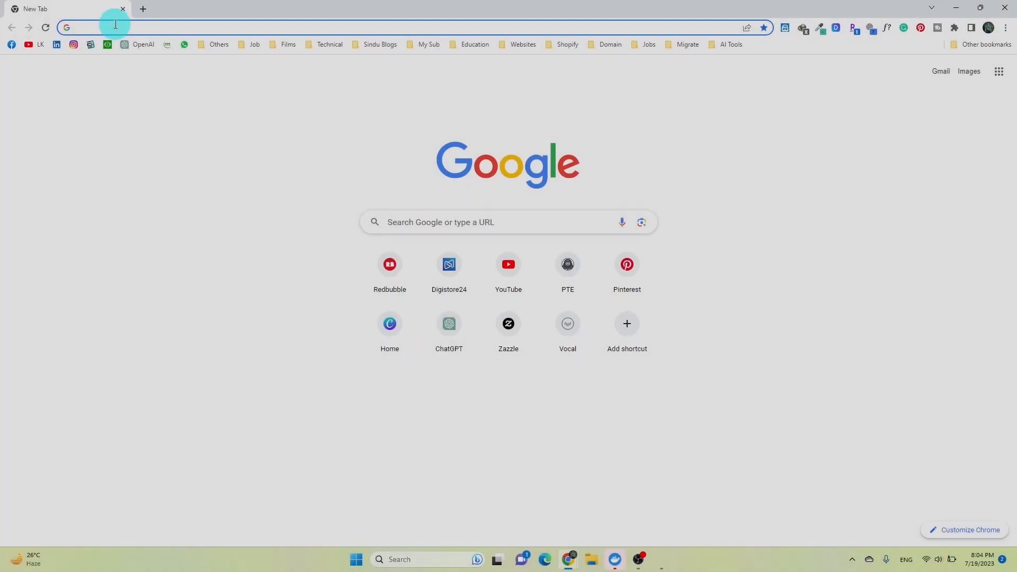
- Search the web for "kittl" and open the Kittl website from the results
text(kittk)
key(BackSpace)
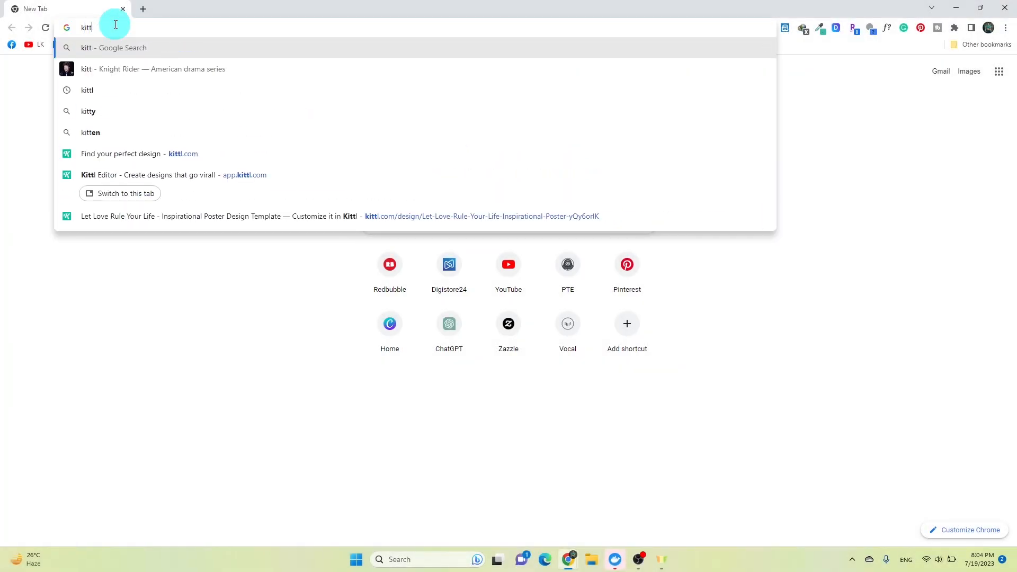
text(l)
key(Delete)
key(Return)
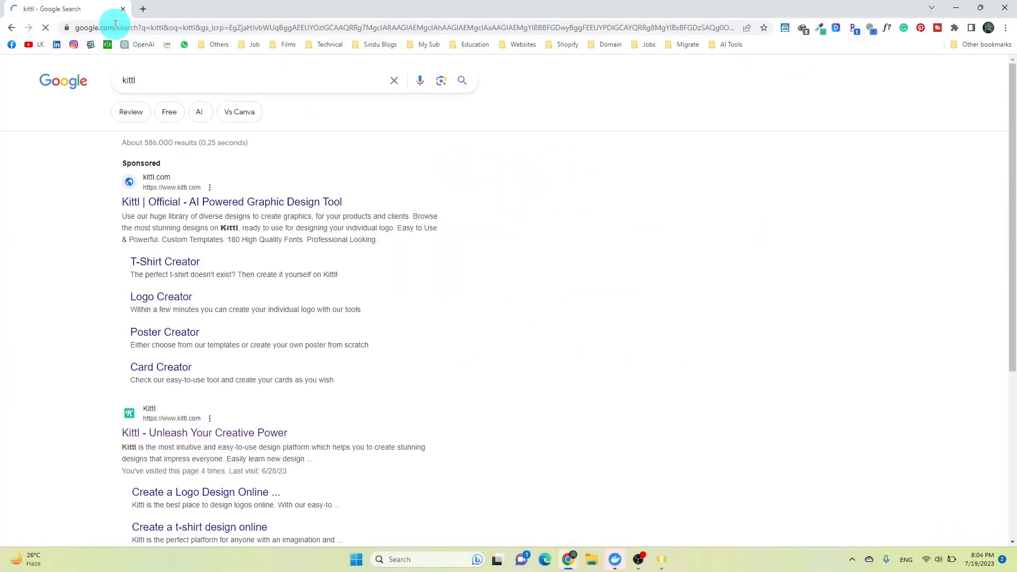
scroll(90, 239, down, 4)
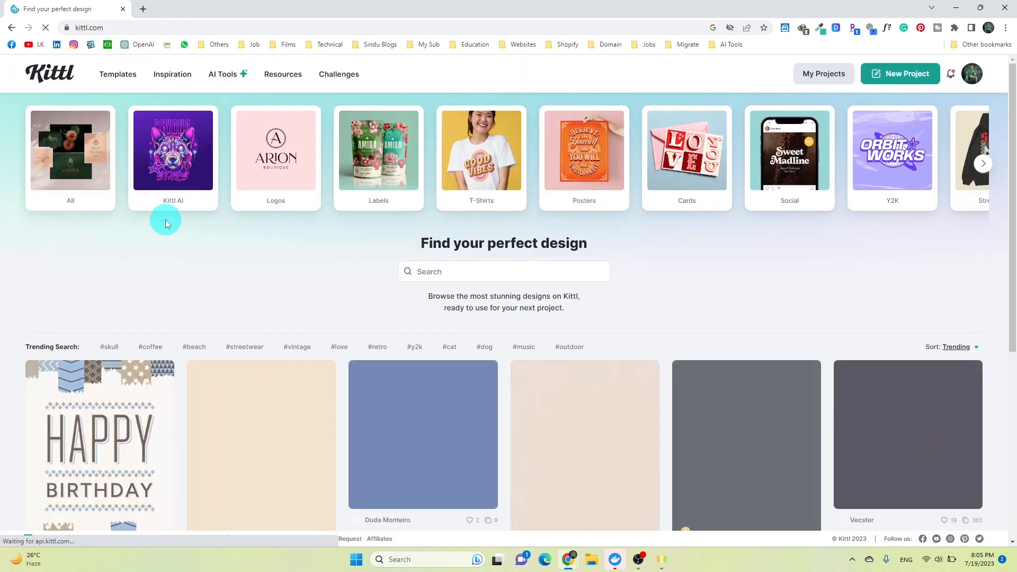
- Create a new project on the Standard 1200 × 1200 px artboard and show the options for adding text
click(900, 73)
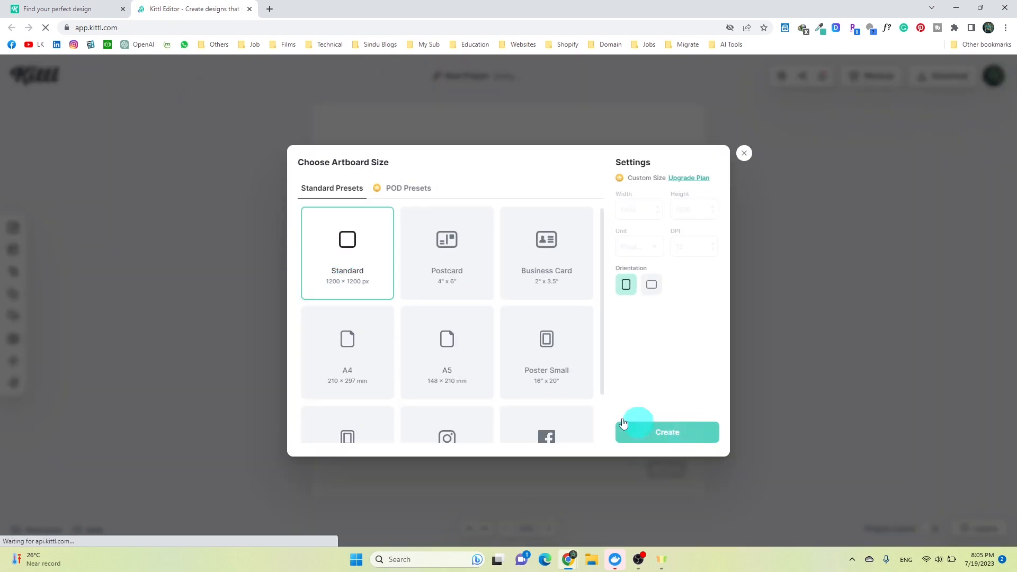
click(641, 430)
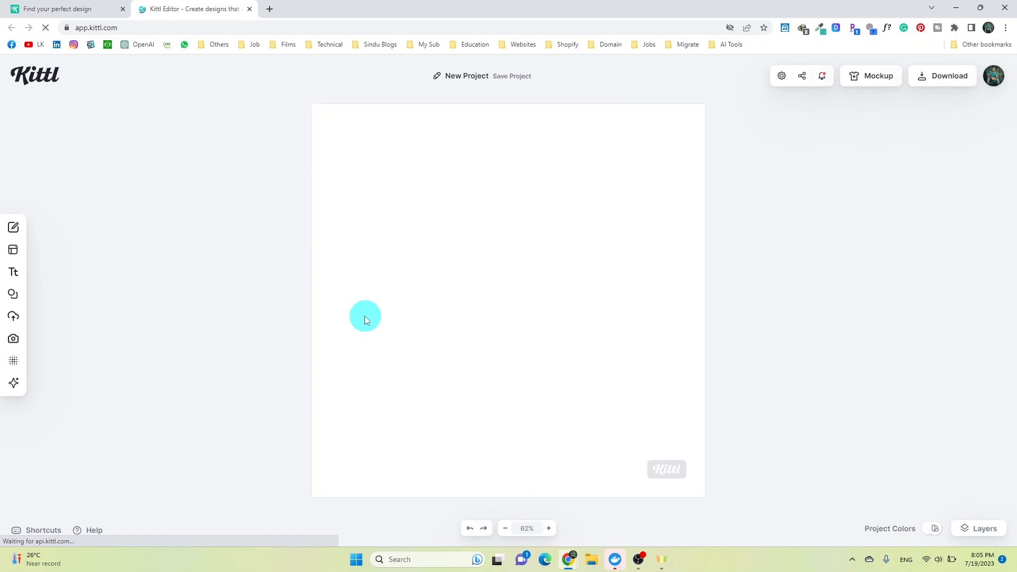
click(371, 174)
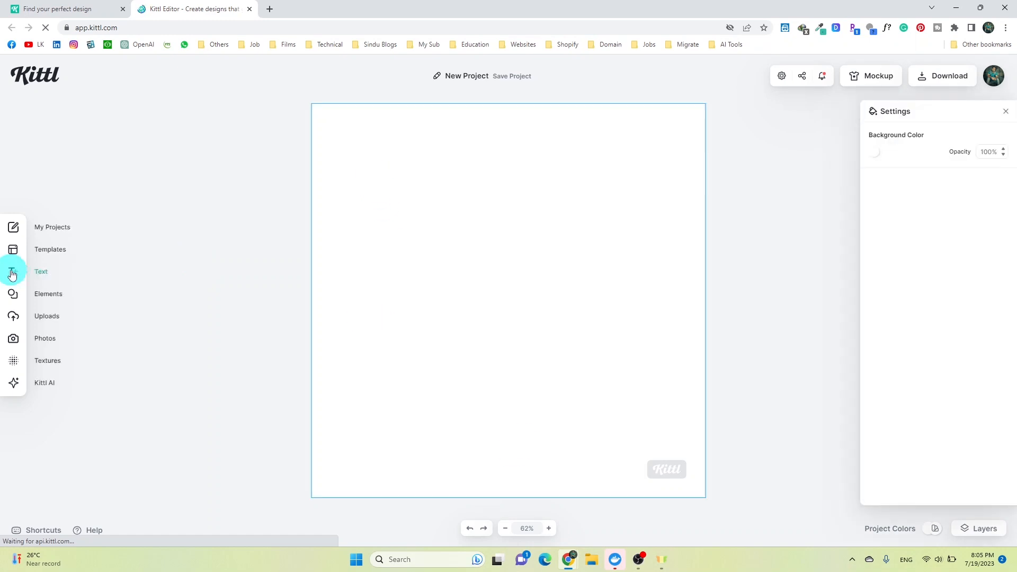
click(13, 273)
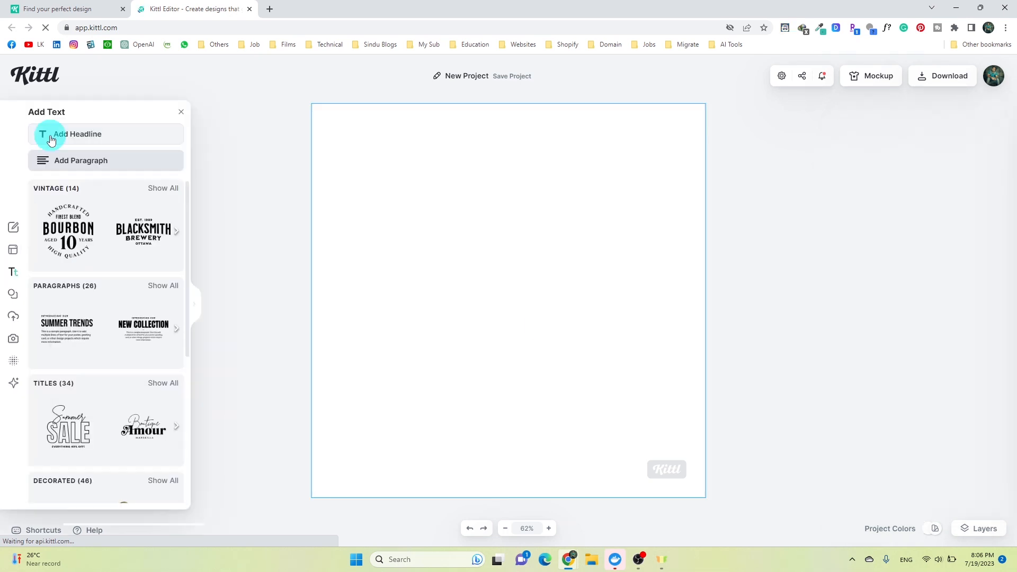
click(51, 133)
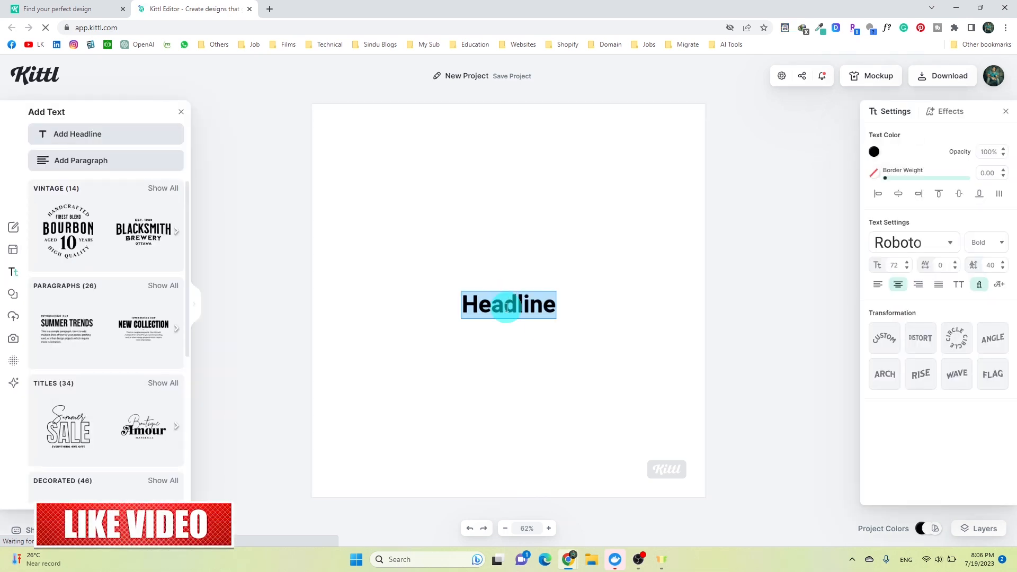
key(BackSpace)
click(552, 348)
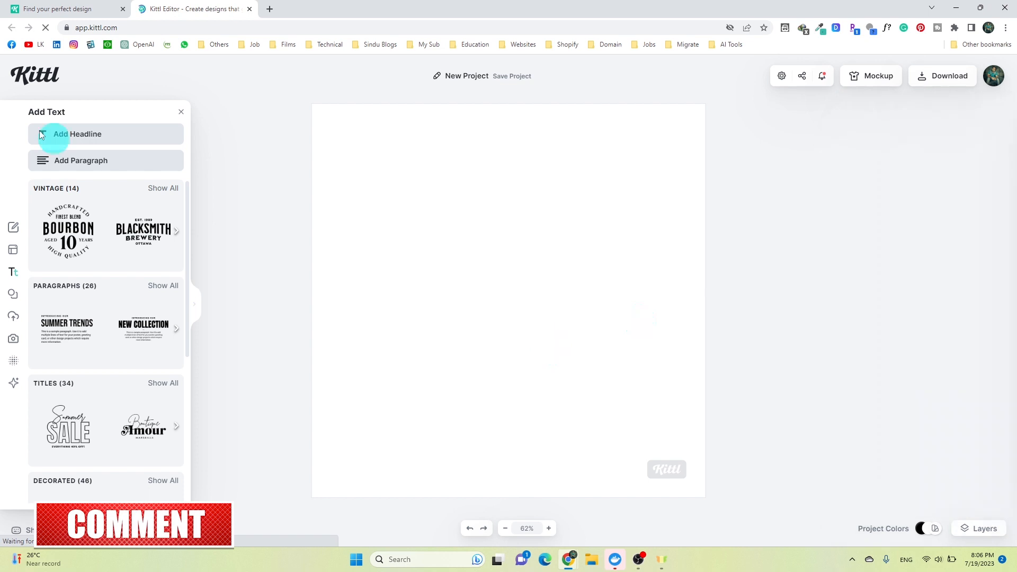
- Add a headline reading "Treat" and place it centred near the artboard's upper edge
click(79, 136)
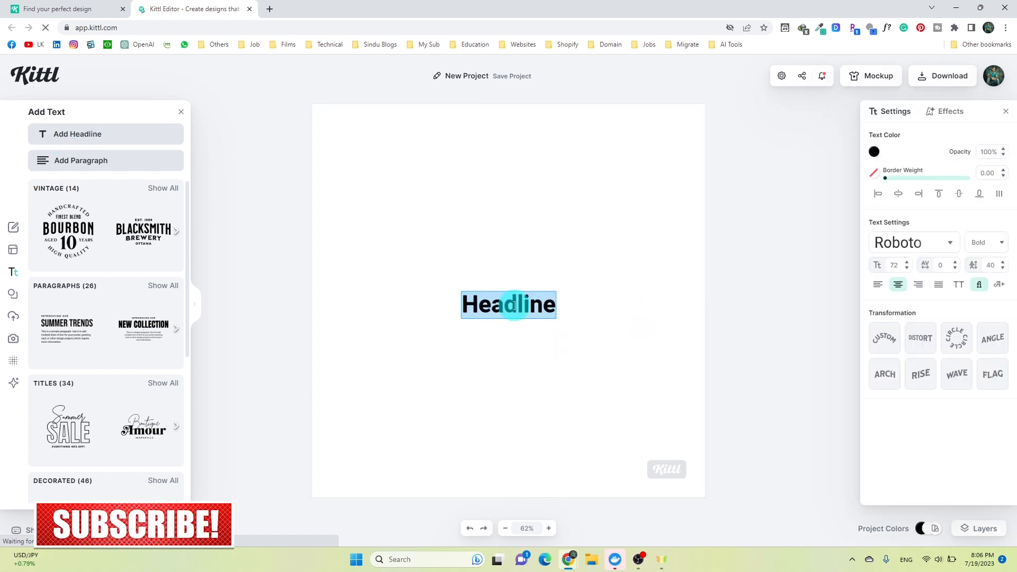
key(BackSpace)
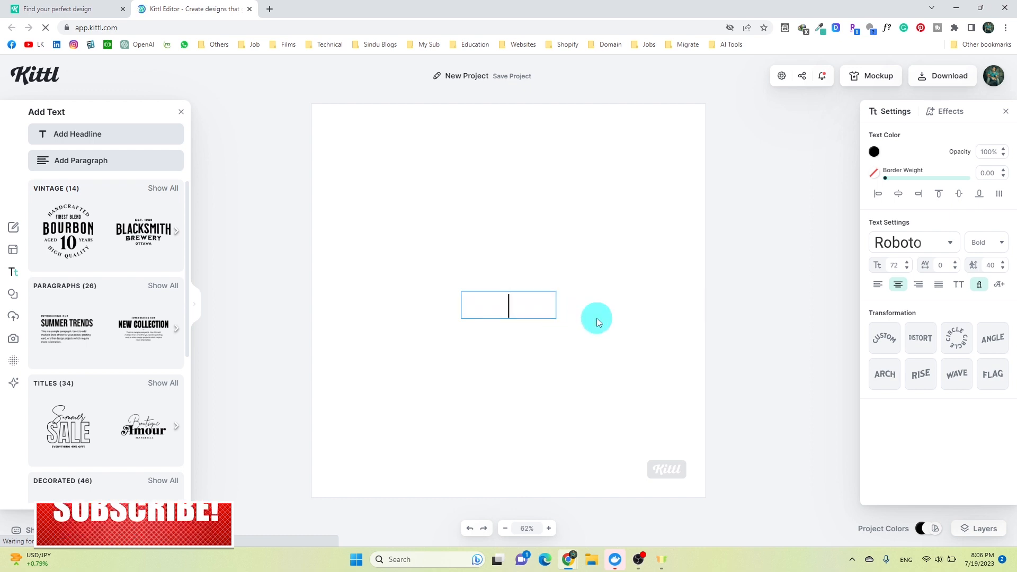
text(Treat)
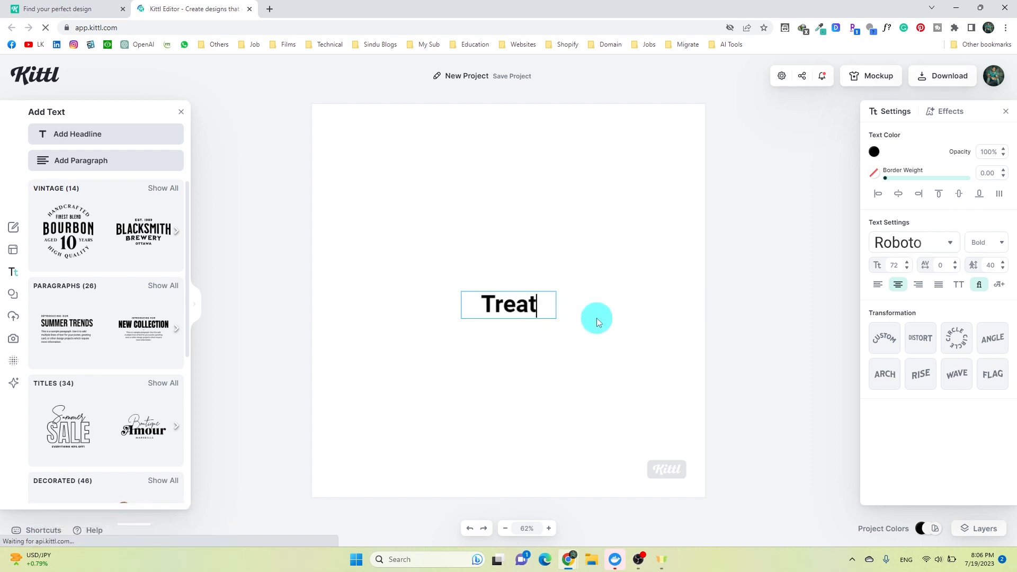
key(Escape)
drag(522, 302, 520, 170)
- Add a second headline reading "Your" and place it just below the word Treat
click(106, 139)
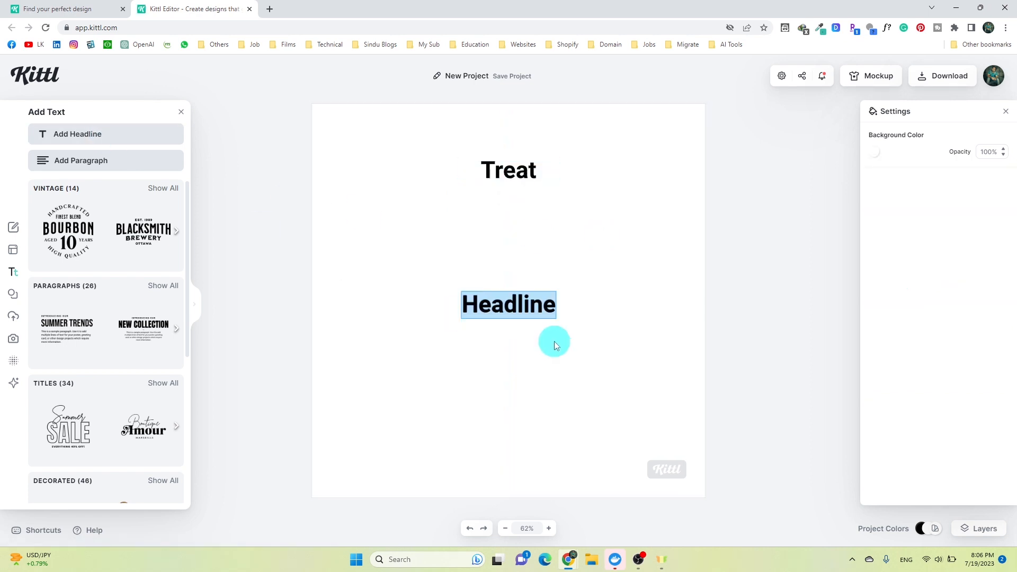
text(Your)
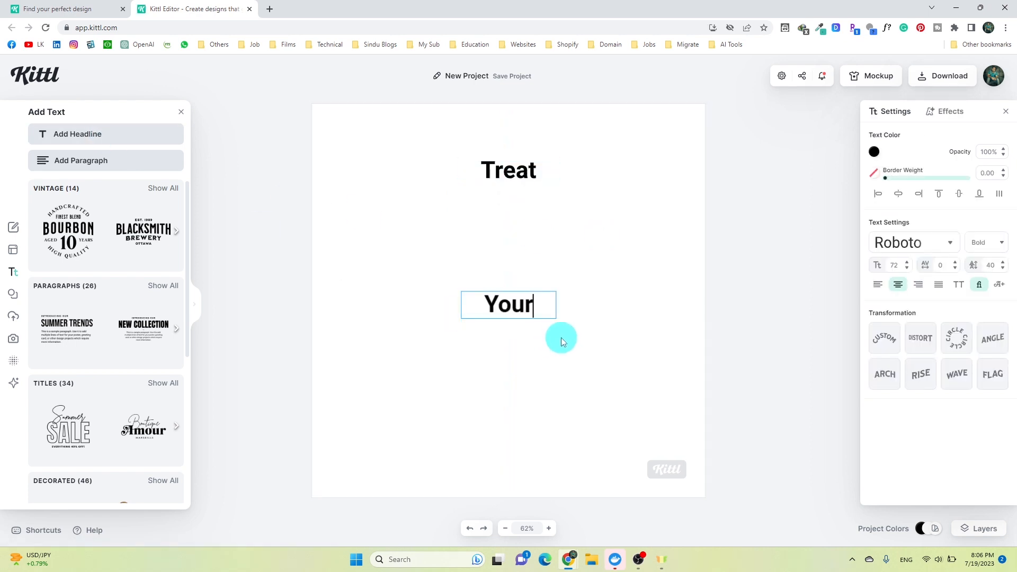
key(Escape)
drag(518, 302, 525, 213)
- Add a third headline reading "Girl" and place it just below the word Your
click(89, 136)
text(Girl)
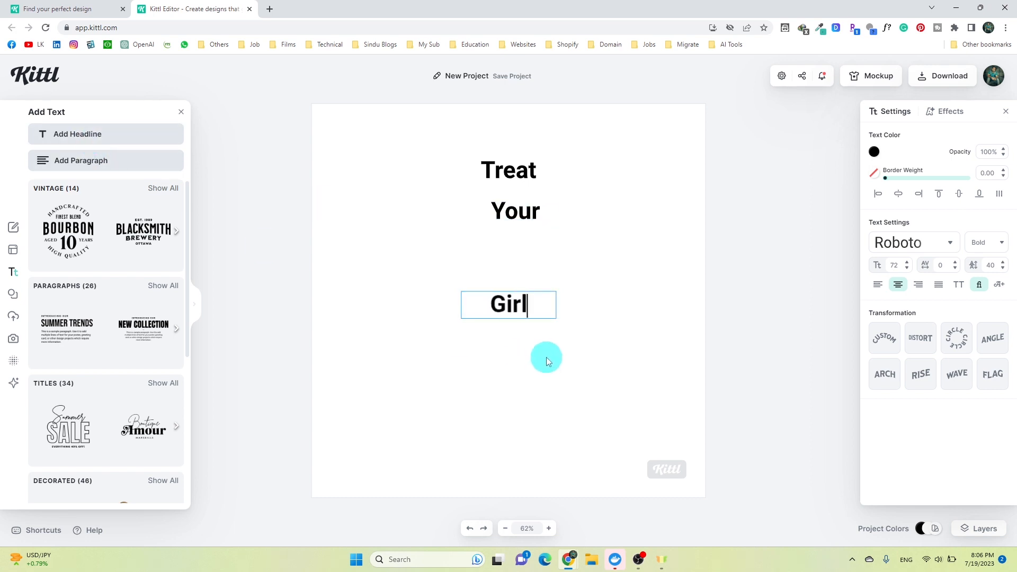
key(Escape)
drag(511, 301, 510, 259)
- Add a fourth headline reading "Right" below the word Girl
click(86, 139)
text(Right)
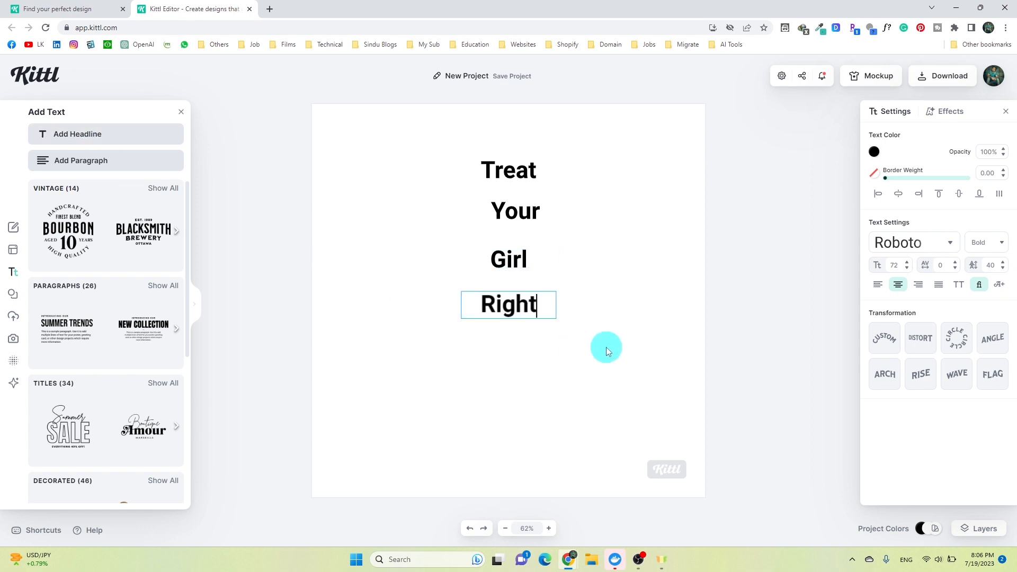
key(Escape)
- Shift the words Right, Girl and Your downward to leave more room beneath Treat
drag(522, 302, 530, 346)
drag(512, 269, 512, 298)
drag(507, 212, 506, 245)
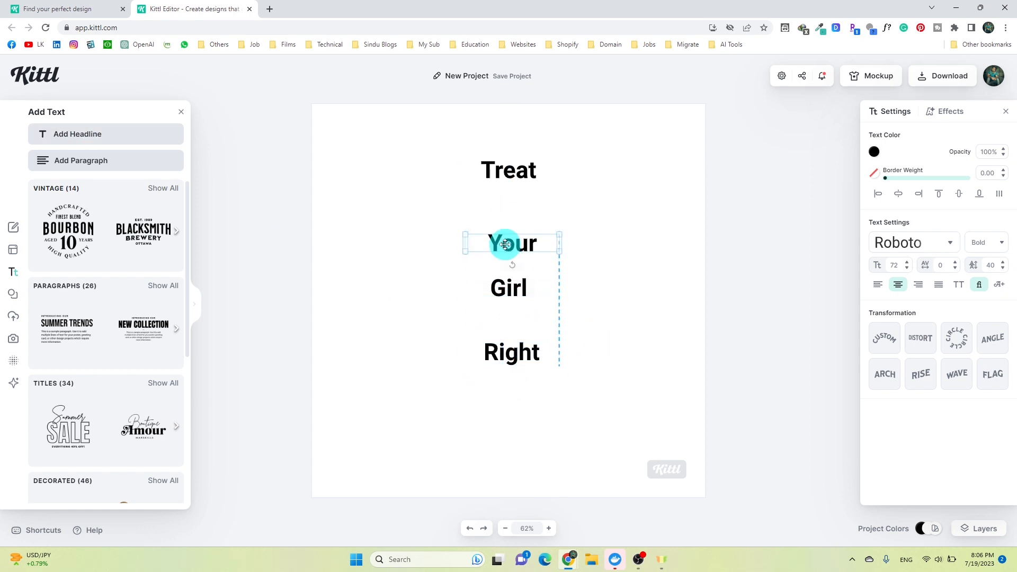
- Enlarge the word Treat to about font size 221 and centre it horizontally above the other words
click(501, 174)
drag(463, 172, 375, 243)
click(618, 210)
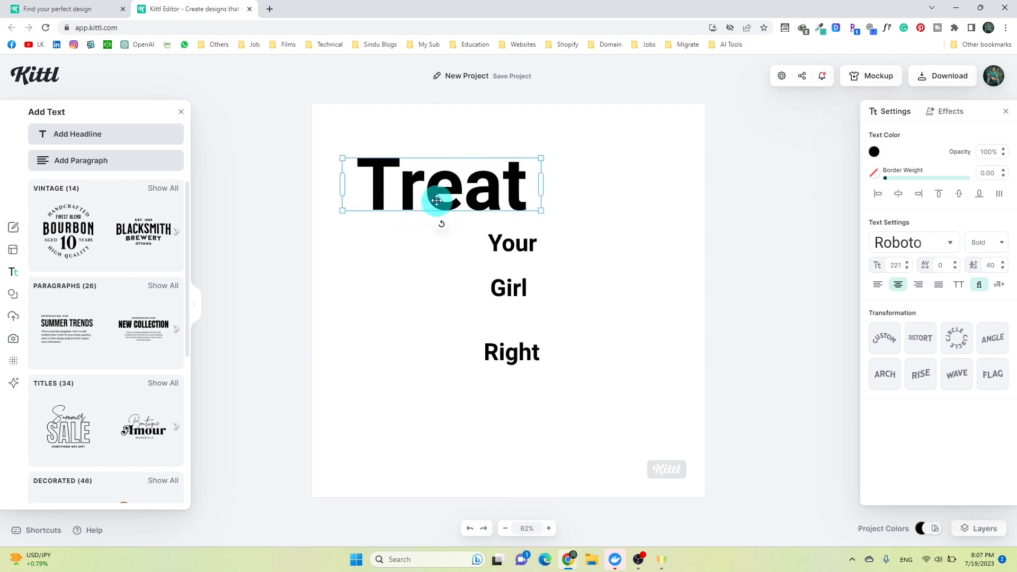
drag(403, 192, 471, 186)
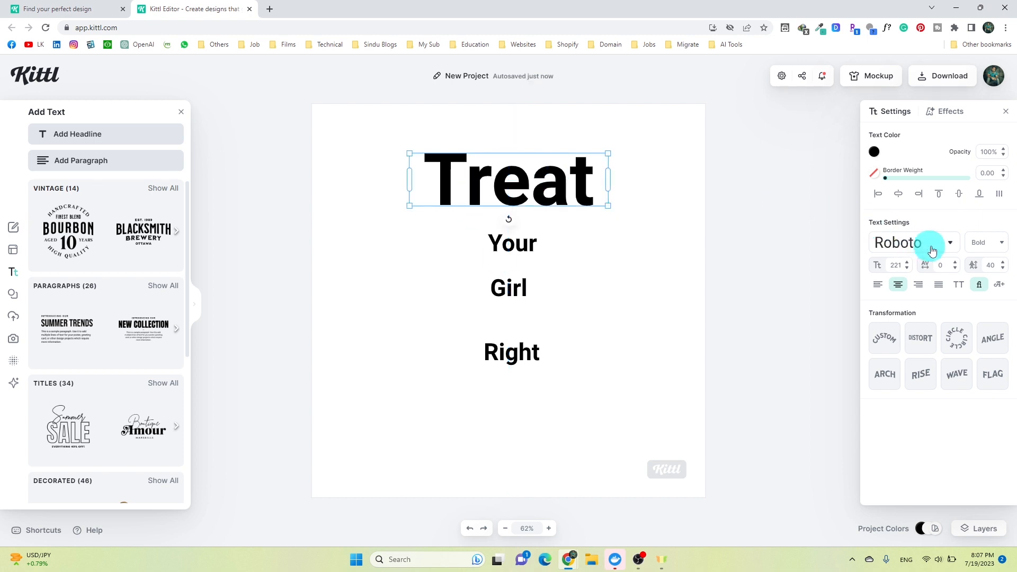
- Change the typeface of the word Treat to Sunship
click(631, 283)
click(524, 197)
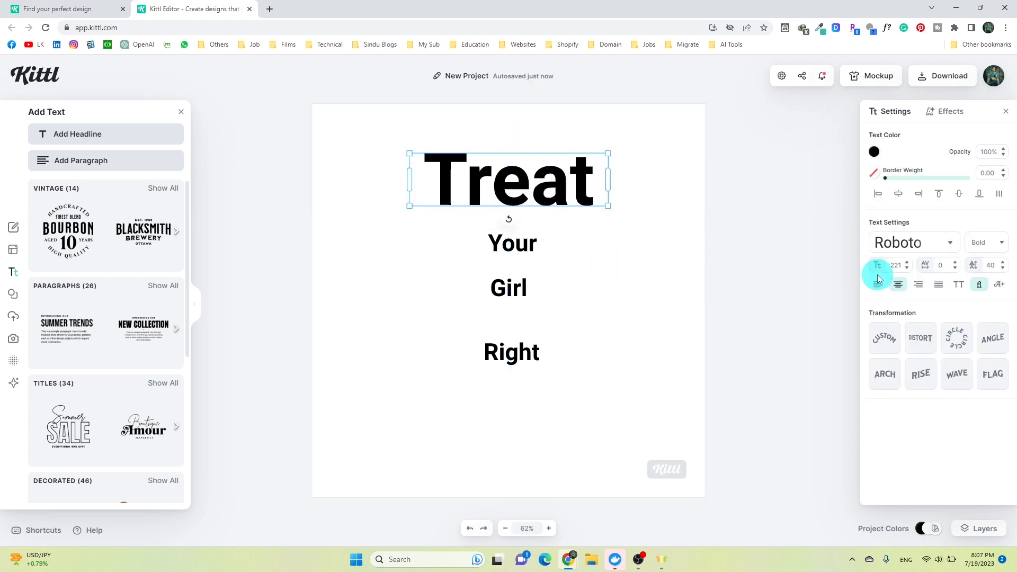
click(905, 252)
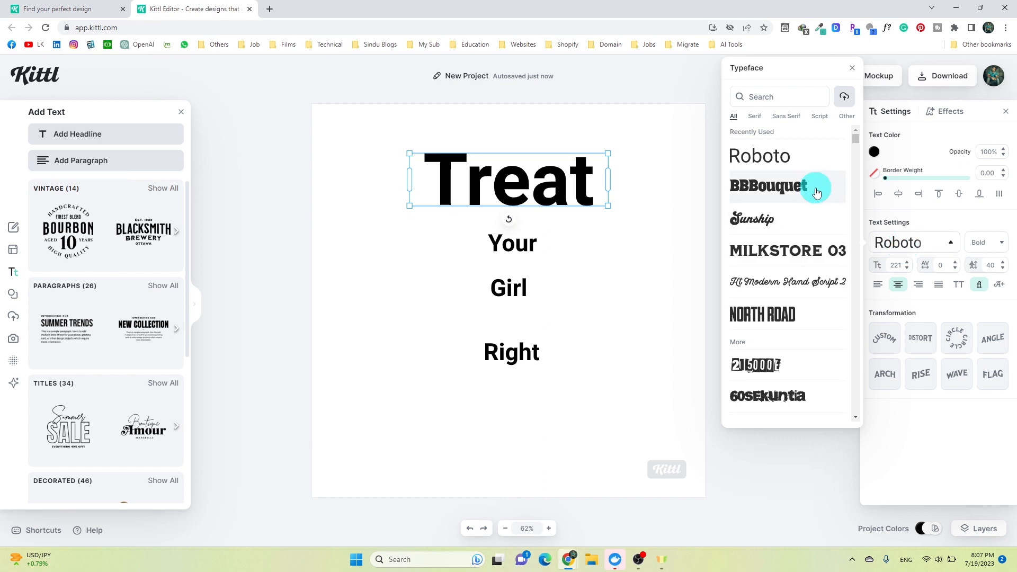
scroll(793, 186, down, 7)
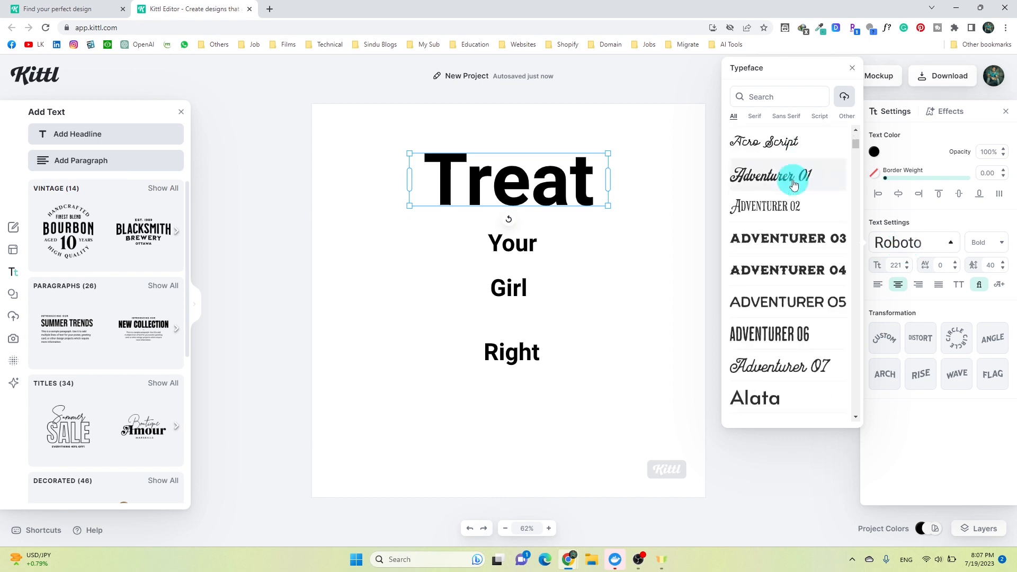
scroll(793, 183, up, 7)
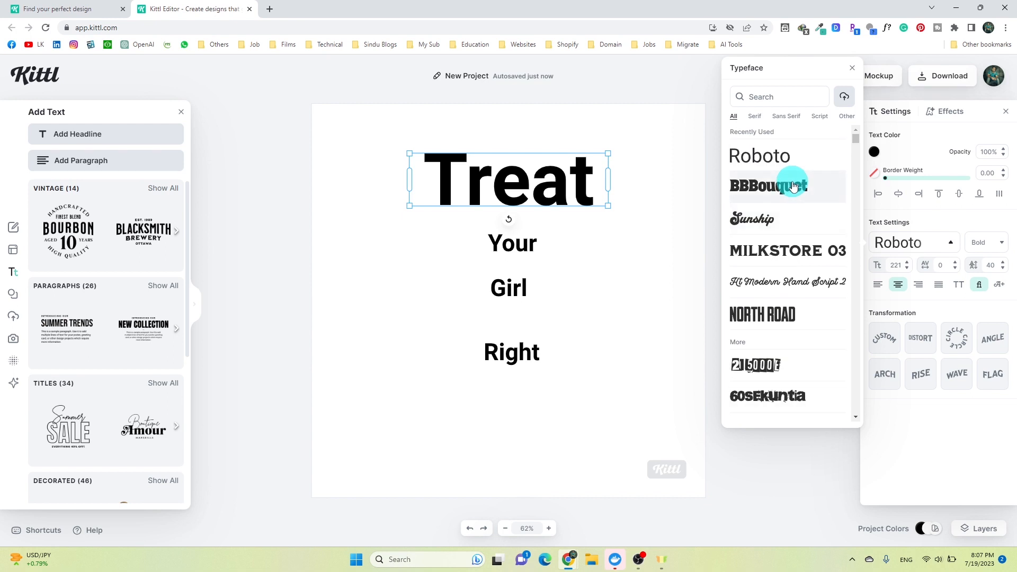
click(753, 222)
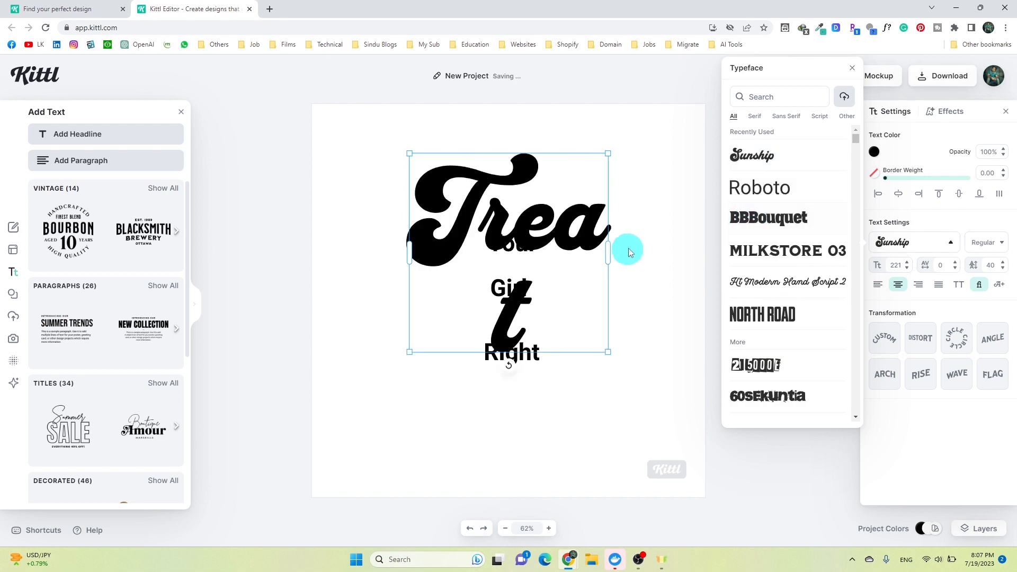
- Widen the Treat text box so the word fits on one line, and move it up to the artboard's upper part
drag(609, 254, 653, 245)
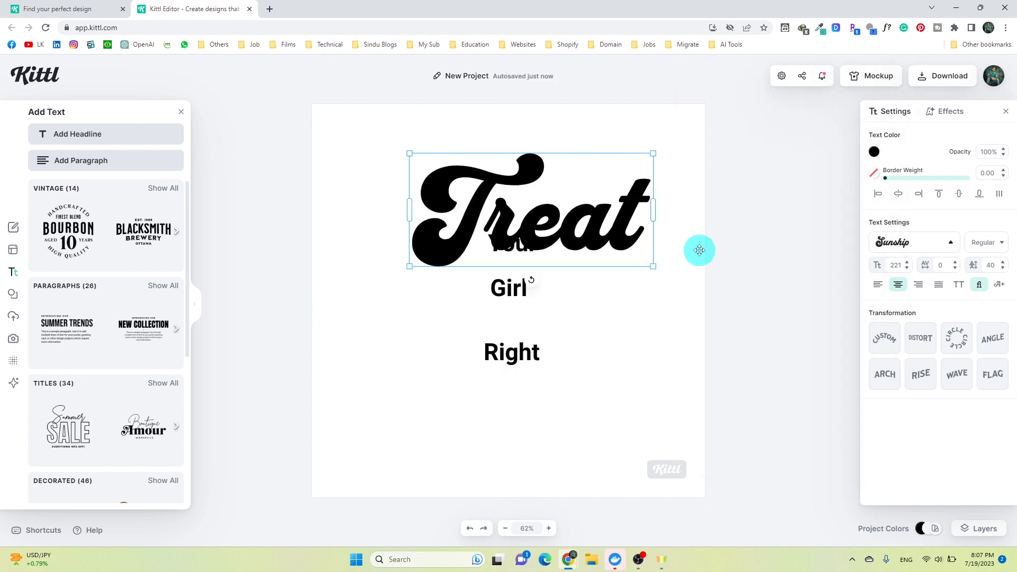
drag(595, 224, 548, 199)
click(615, 293)
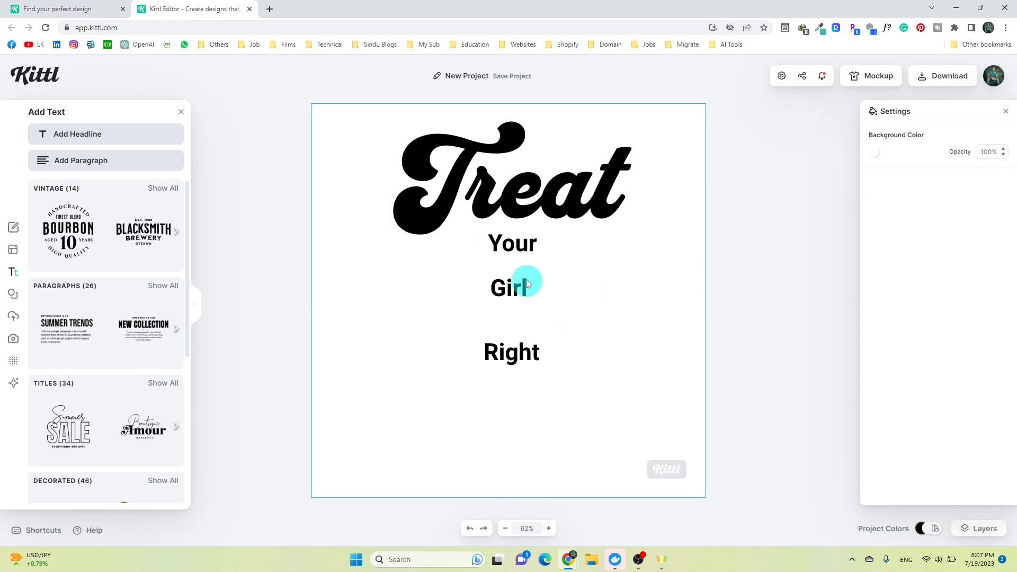
- Move Girl and Right further down, enlarging Right to about font size 157 and centring it on the artboard
click(513, 247)
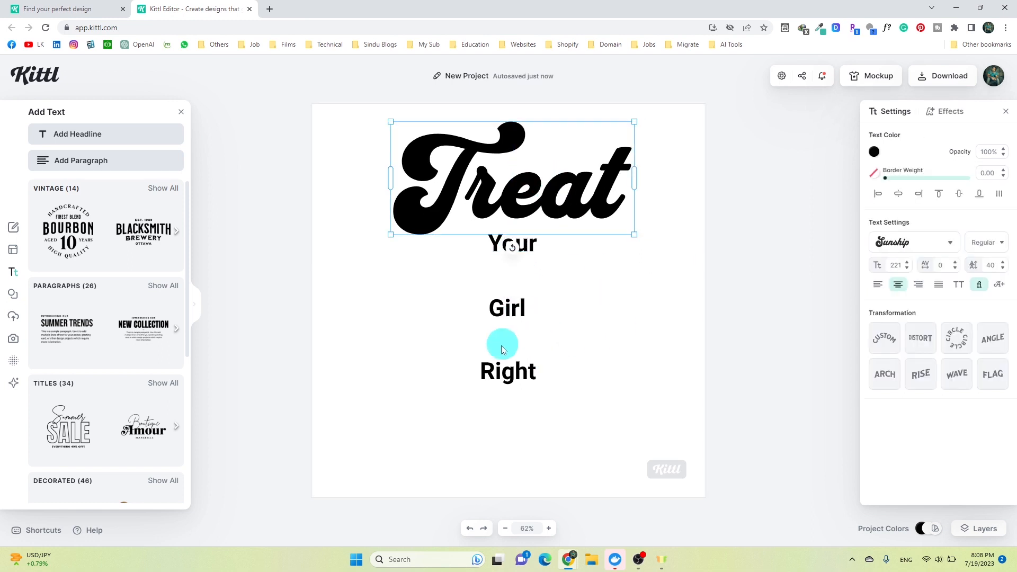
click(551, 374)
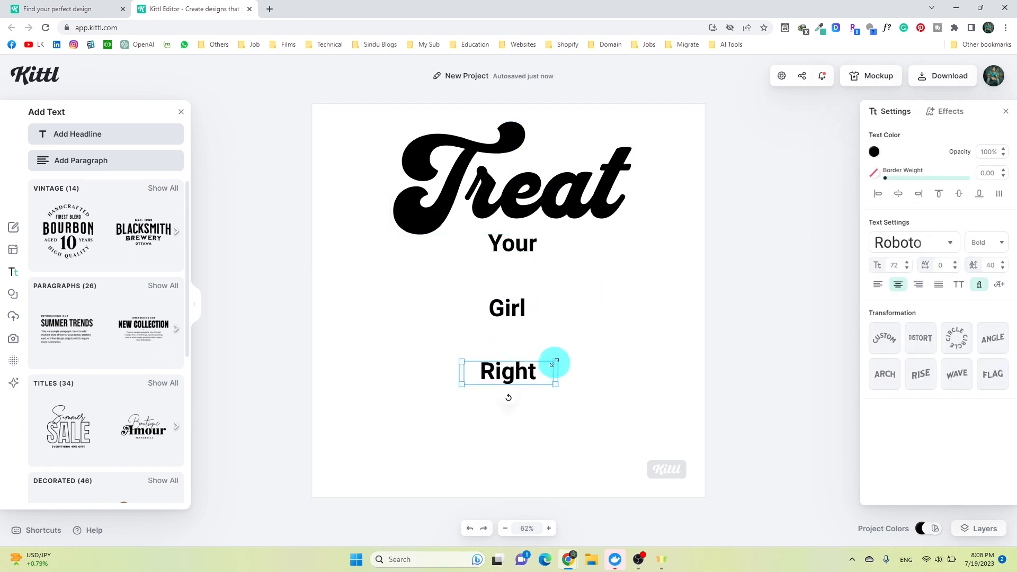
drag(555, 364, 638, 307)
drag(590, 352, 530, 385)
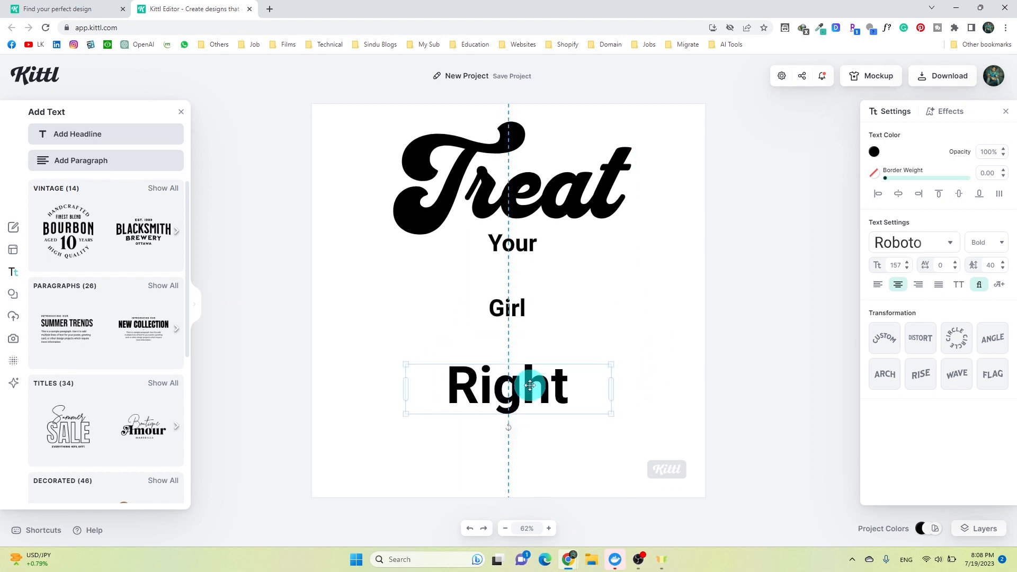
- Set the font size of the word Right to 220
click(895, 265)
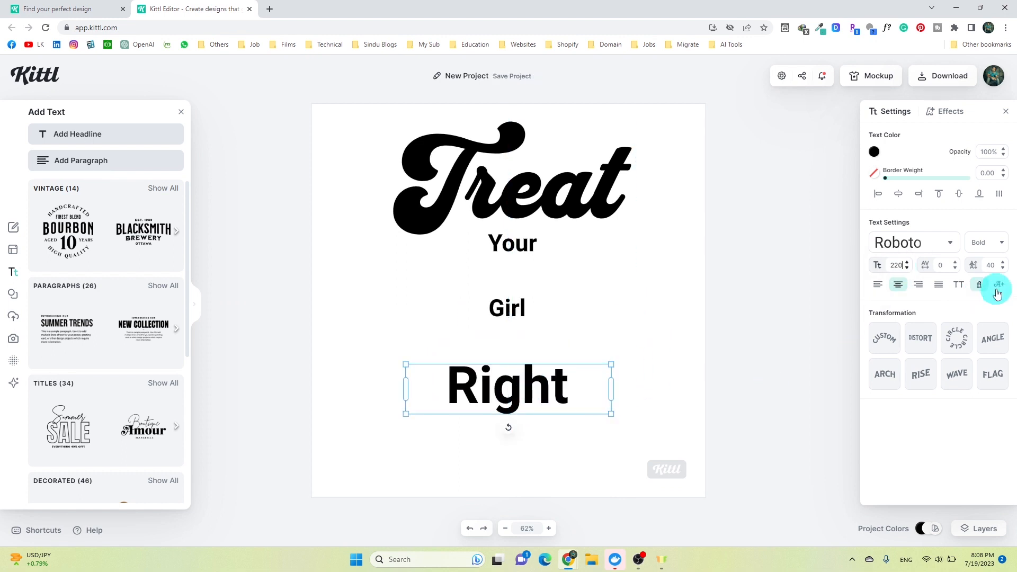
click(599, 407)
click(598, 394)
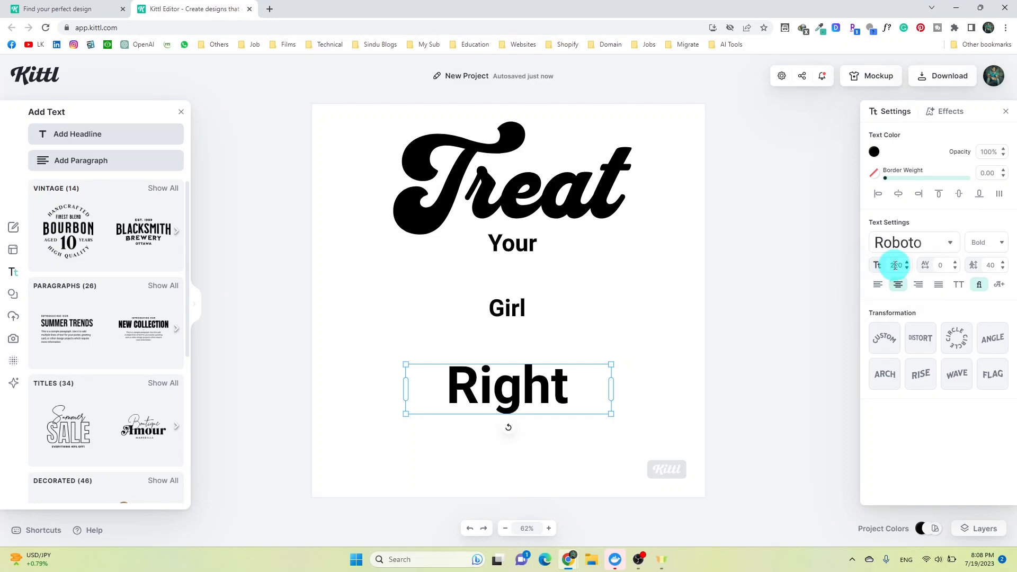
click(941, 305)
- Set the font size of the word Treat to 220
click(511, 184)
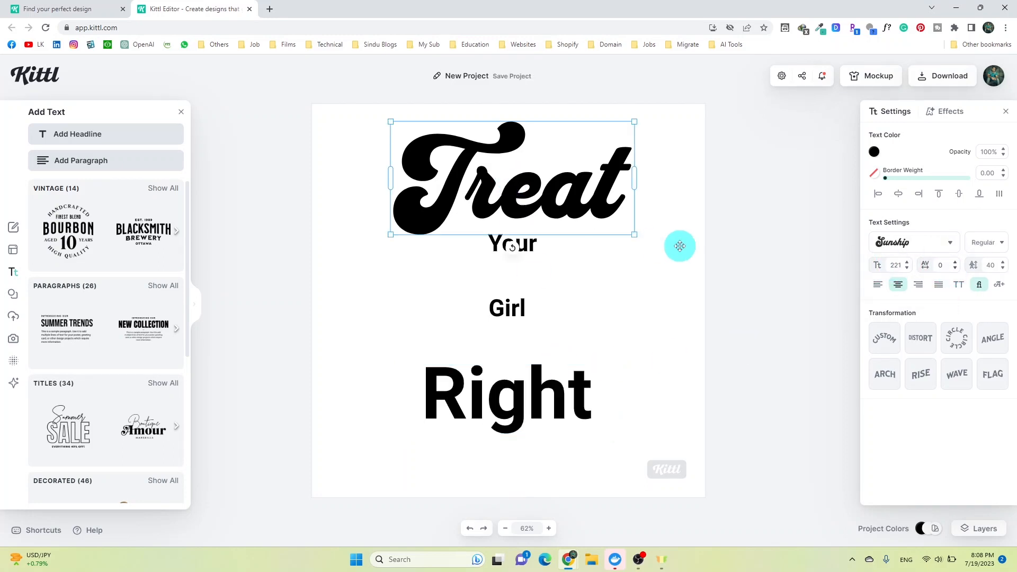
click(902, 266)
text(0)
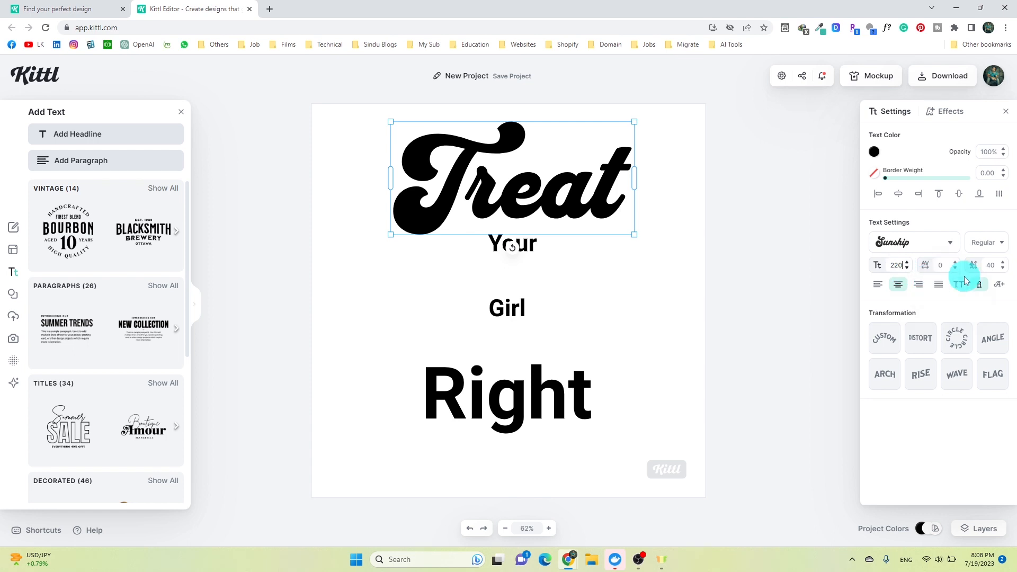
key(Tab)
- Change the typeface of the word Right to Sunship
click(515, 397)
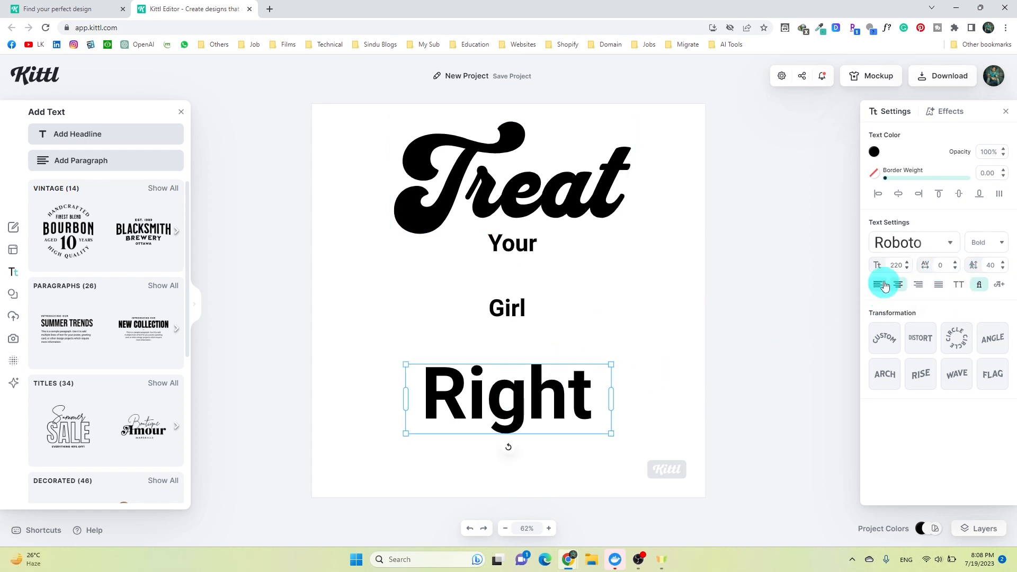
click(900, 242)
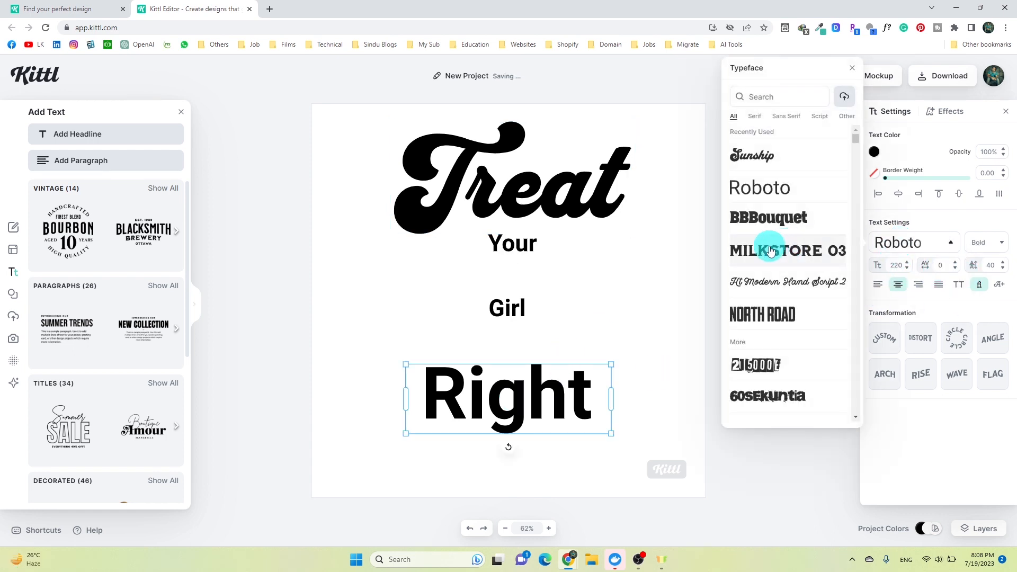
click(752, 155)
click(643, 427)
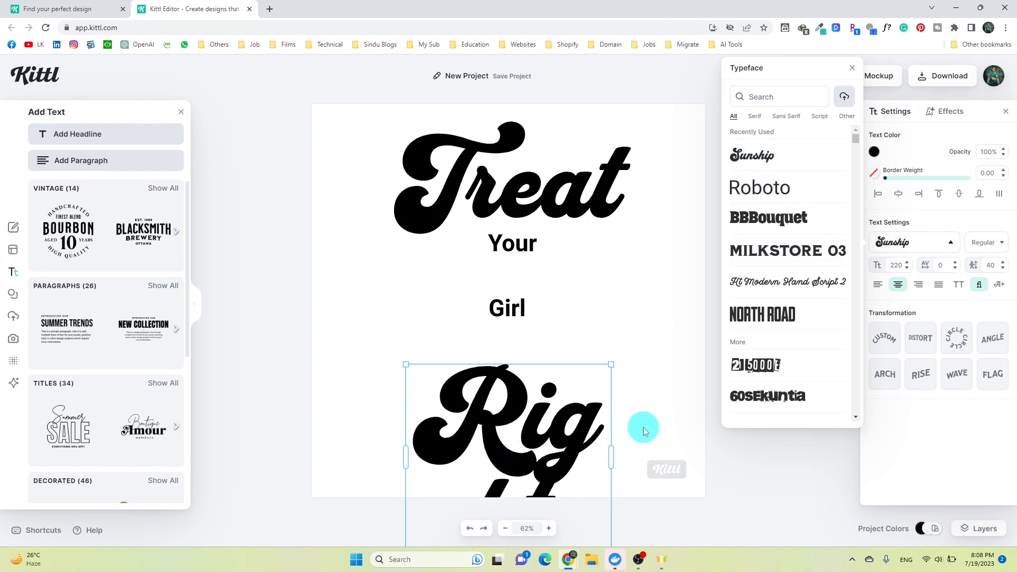
- Widen the Right text box so the word fits on one line, and reposition Right just below Girl and Treat slightly higher
drag(535, 428, 612, 434)
drag(481, 402, 523, 394)
drag(454, 185, 459, 176)
drag(508, 366, 510, 391)
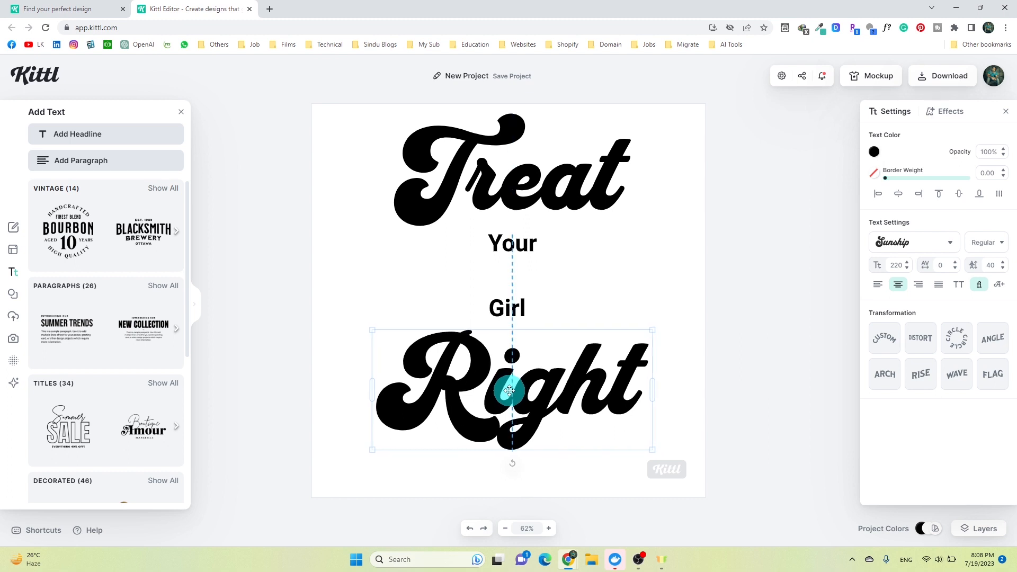
click(714, 333)
- Enlarge the word Girl to about font size 133 and change its typeface to BBBouquet
click(512, 316)
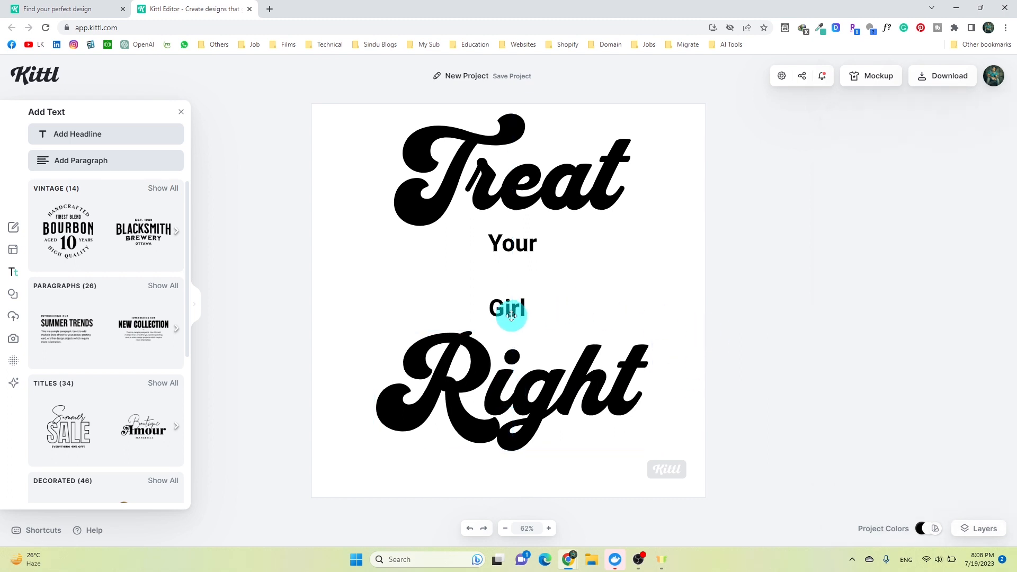
drag(506, 313, 534, 313)
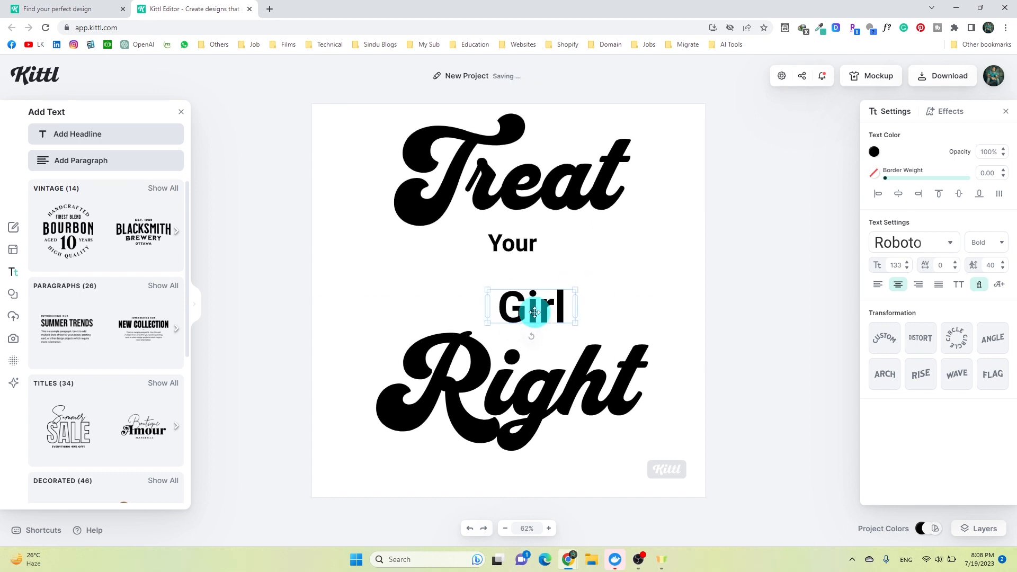
click(934, 245)
scroll(789, 284, down, 3)
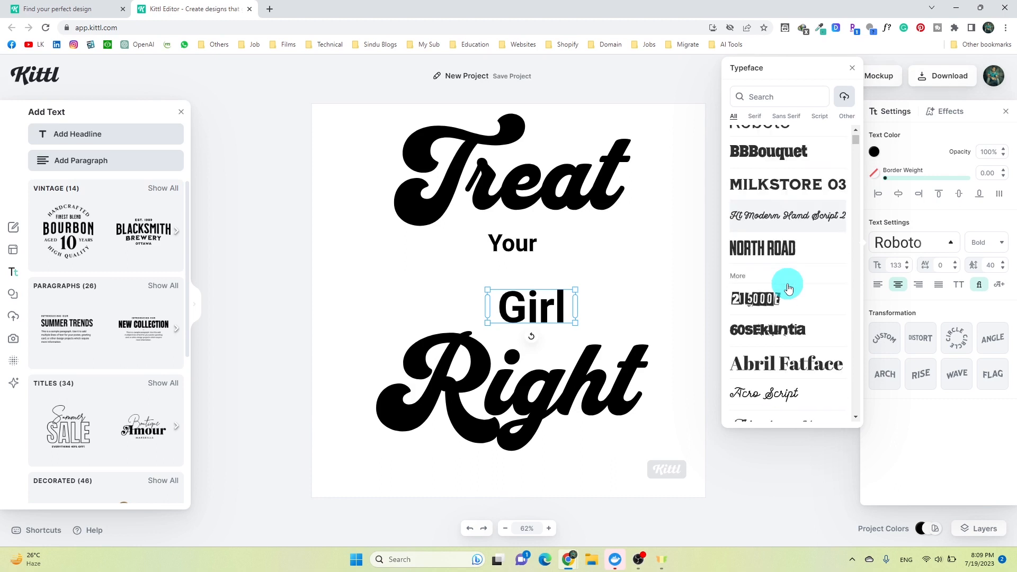
scroll(789, 289, down, 3)
scroll(790, 261, up, 6)
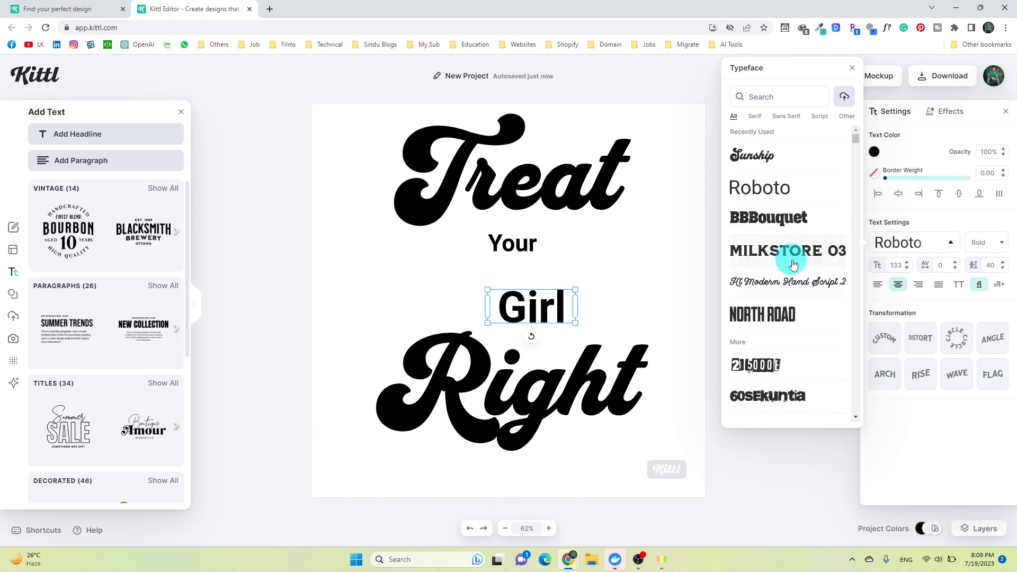
click(787, 223)
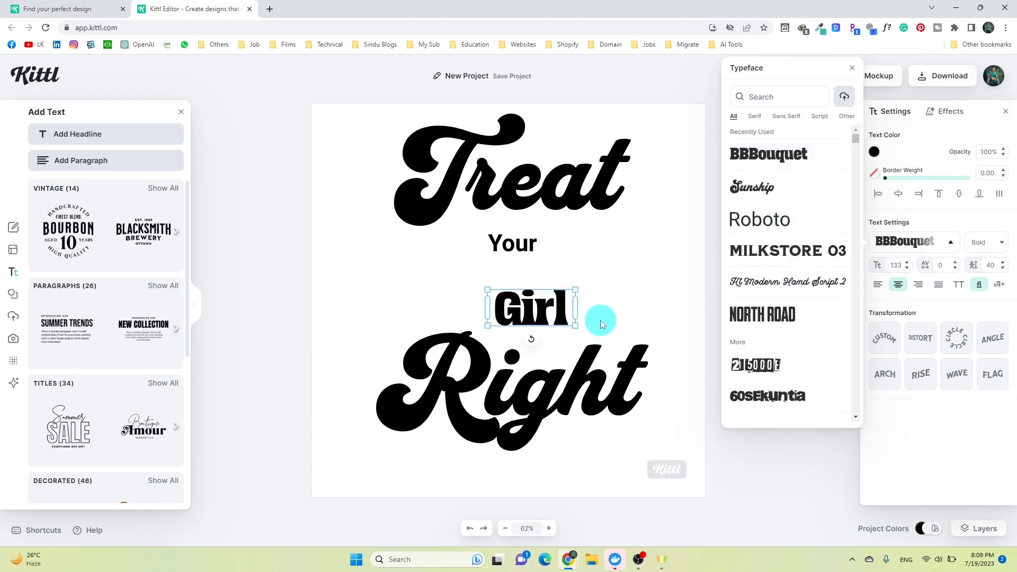
click(600, 320)
- Enlarge the word Girl to about font size 252 and place it directly above Right, below Your
click(553, 296)
drag(575, 288, 649, 253)
drag(563, 281, 553, 295)
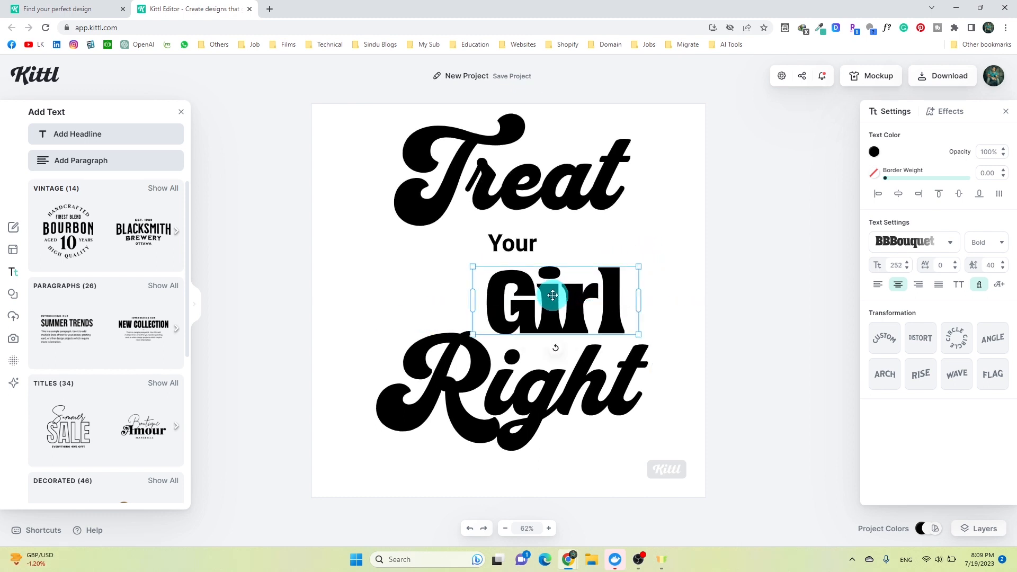
- Change the typeface of the word Your to BBBouquet
click(515, 243)
click(917, 242)
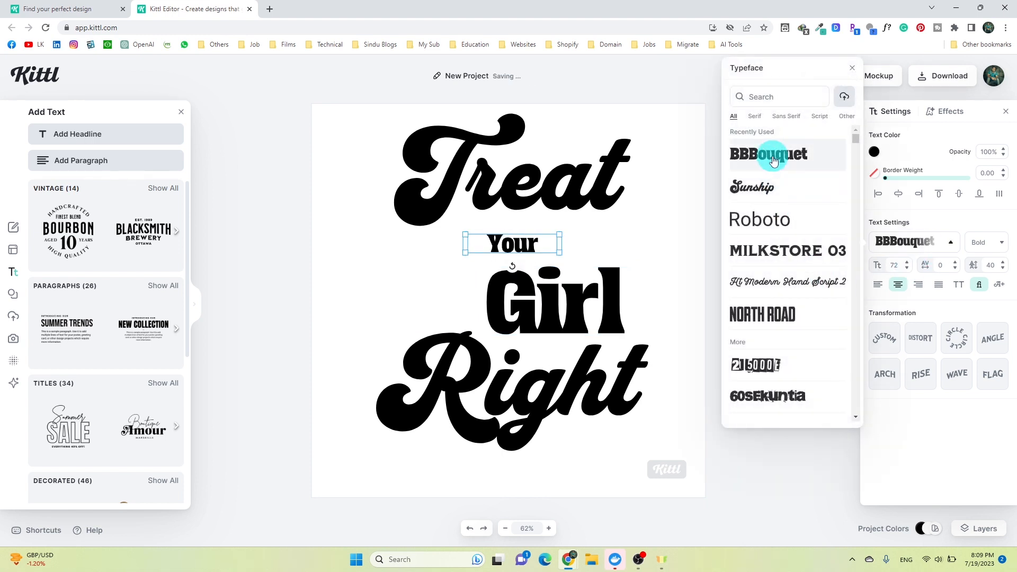
click(620, 236)
- Set the font size of both Treat and Right to 200
click(510, 182)
click(886, 269)
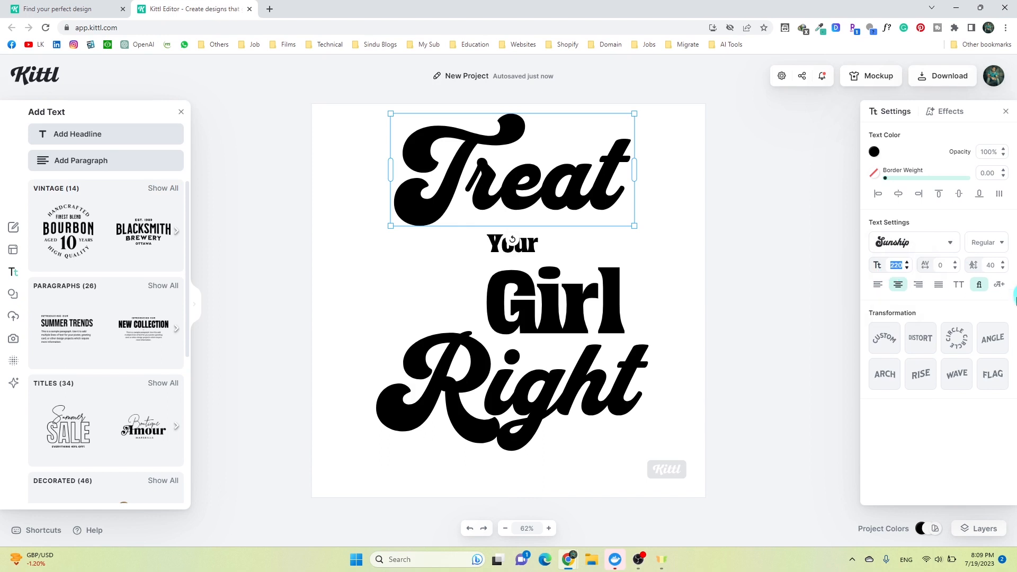
click(937, 304)
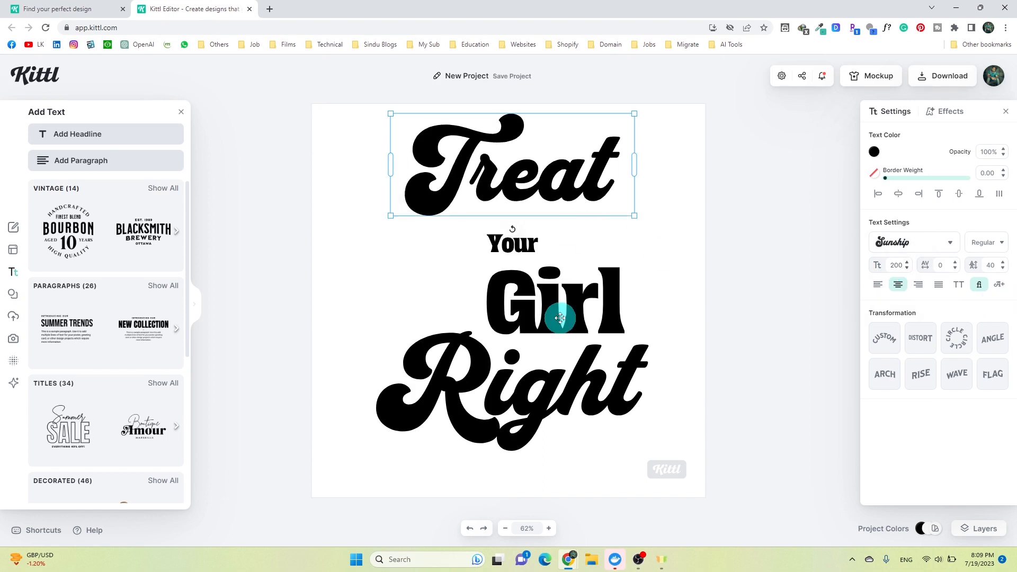
click(528, 378)
text(2)
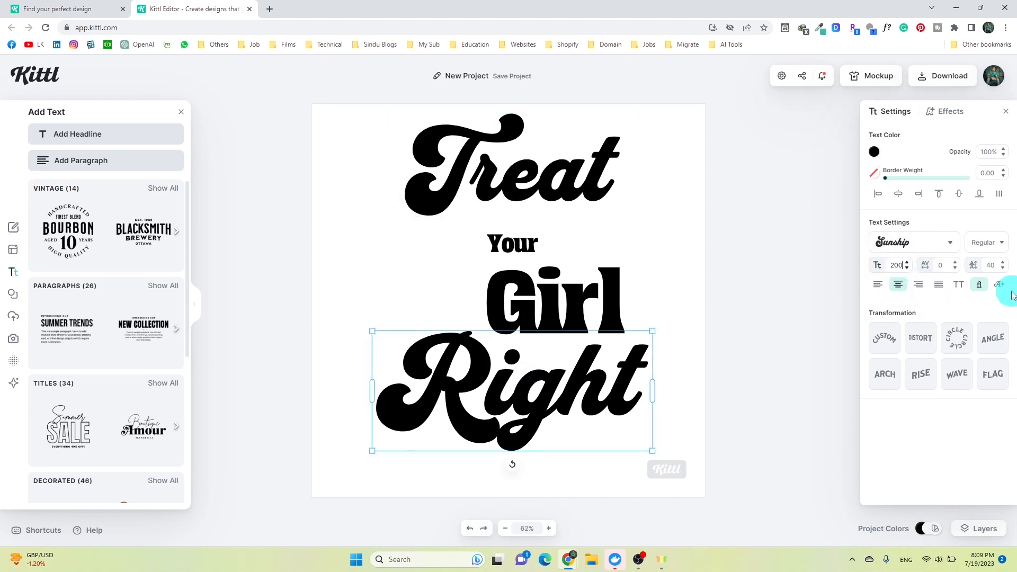
click(938, 306)
- Set the font size of Girl to 250 and of Your to 100
click(560, 298)
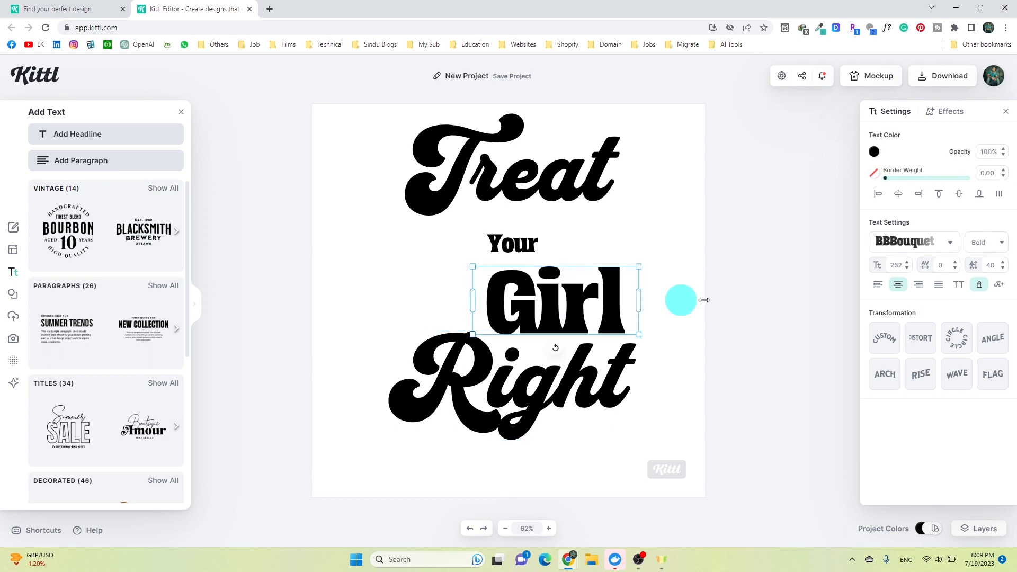
double_click(896, 265)
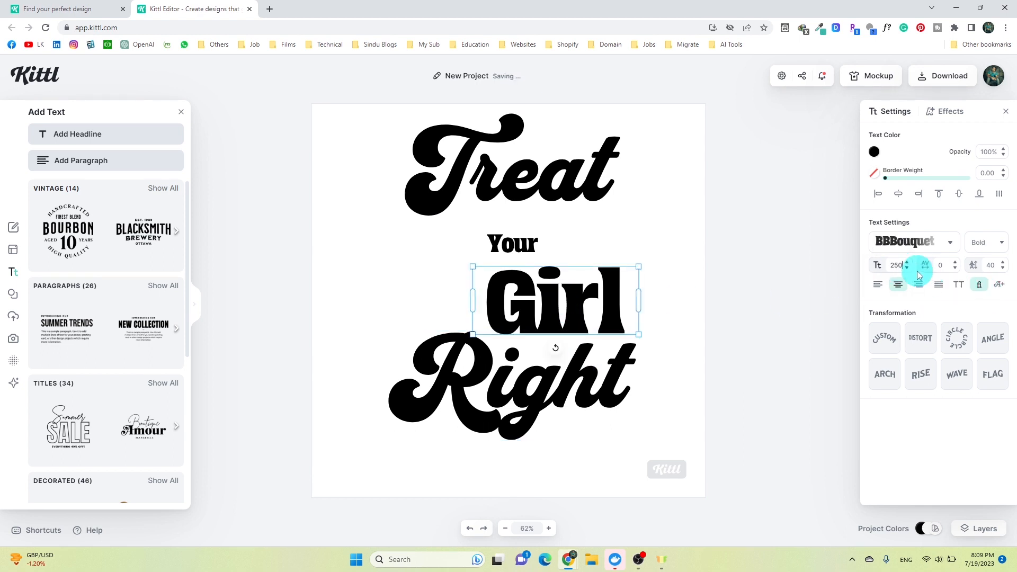
click(524, 248)
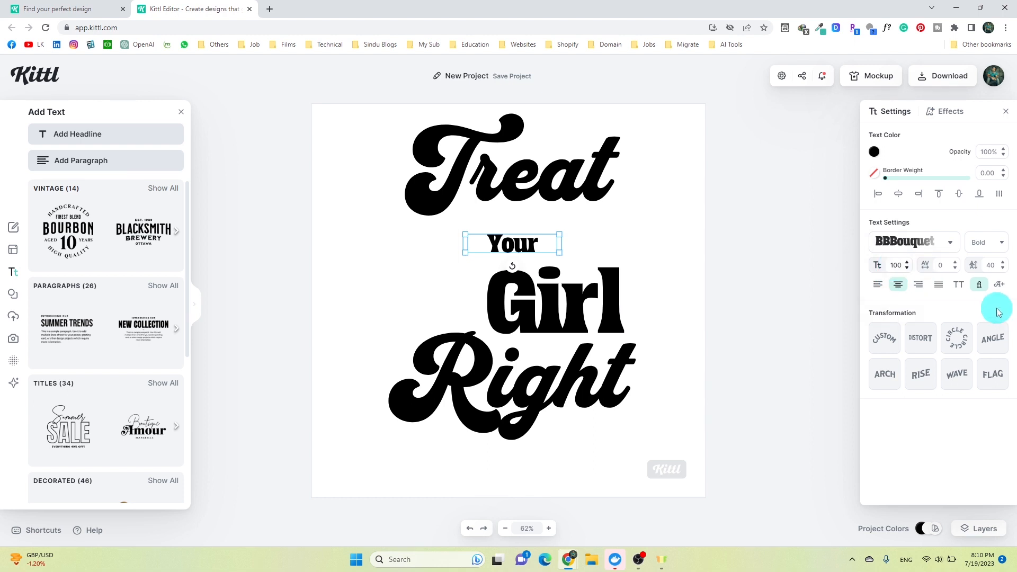
click(695, 292)
- Move the word Treat slightly down and give it a Block Shadow shading effect
drag(487, 173, 481, 180)
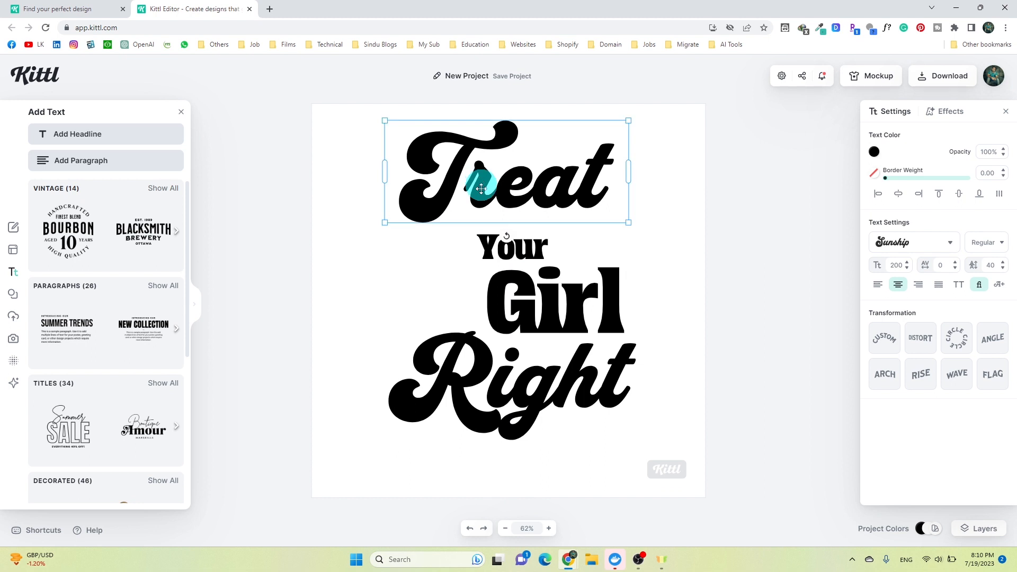
click(953, 112)
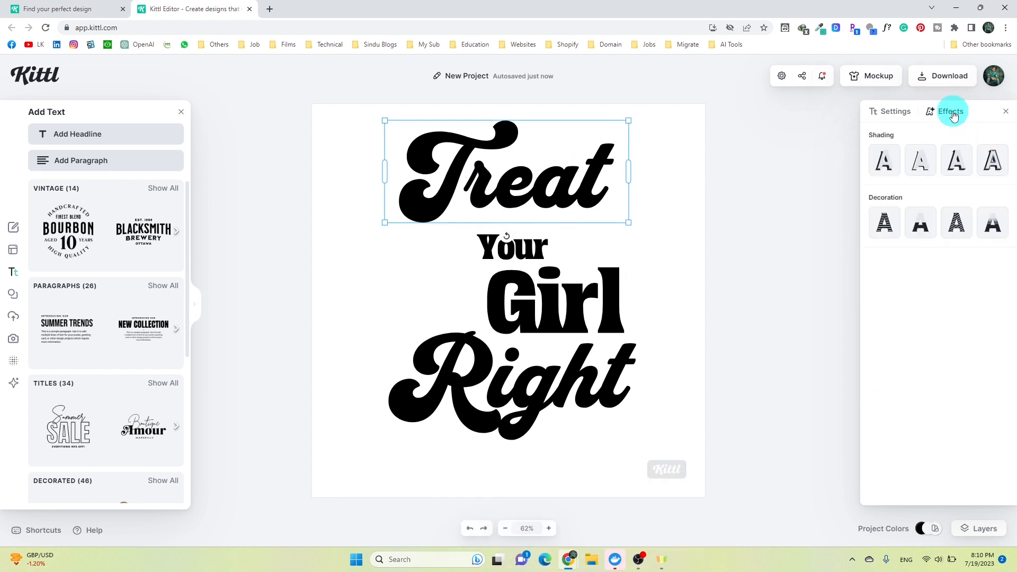
click(957, 167)
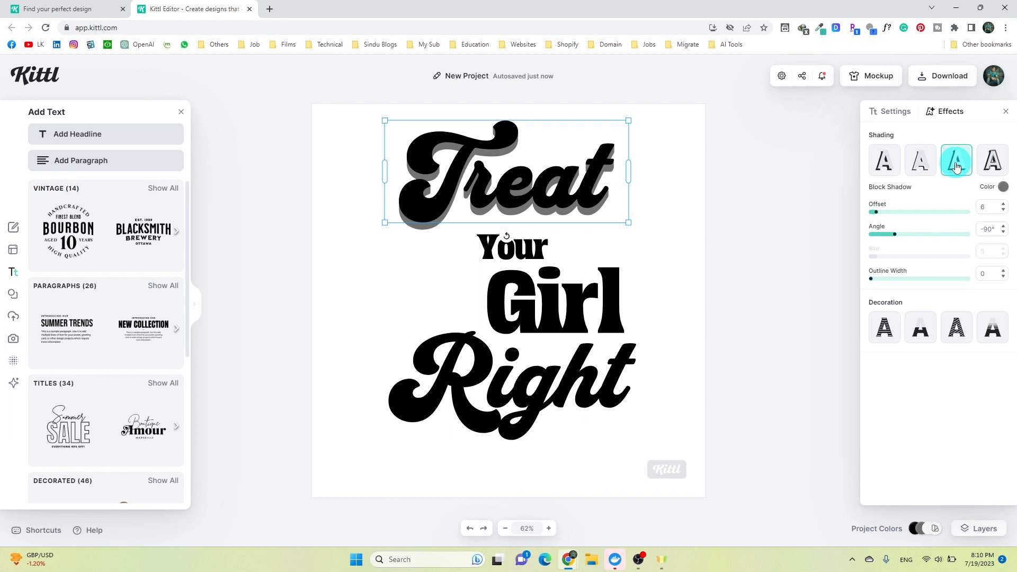
- Add the Fading Color Cut decoration to the word Treat
click(897, 113)
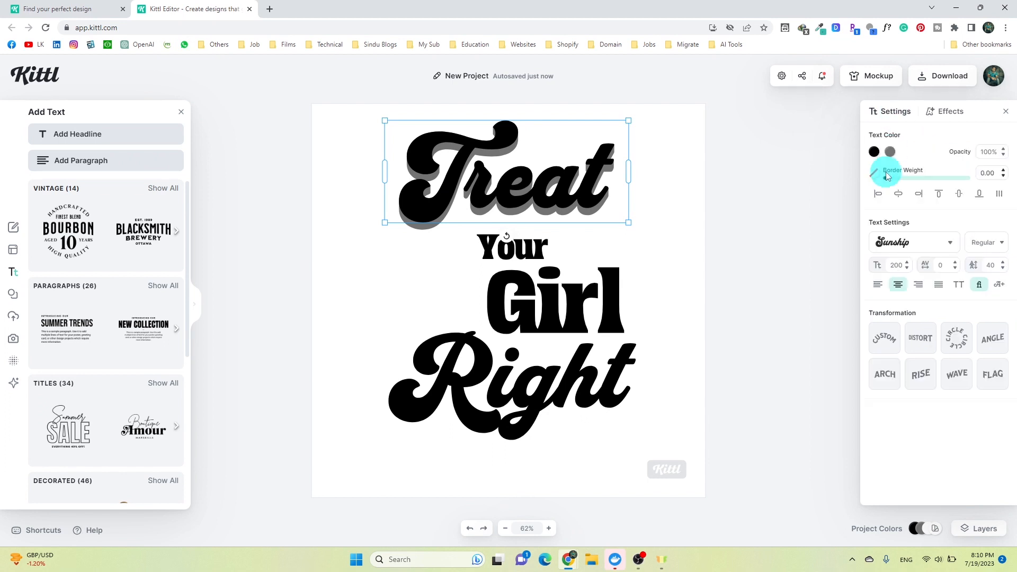
click(941, 119)
click(901, 114)
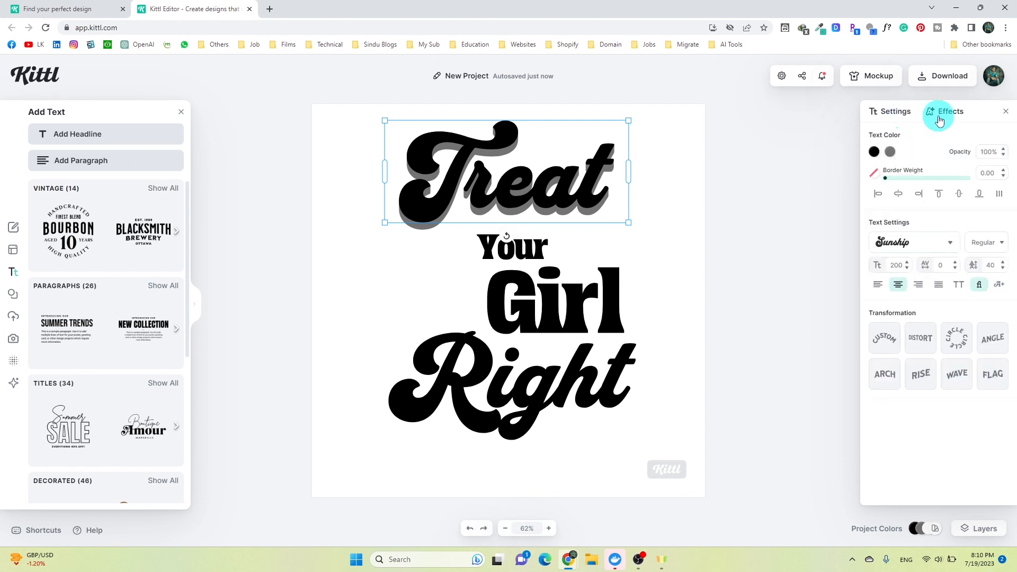
click(942, 113)
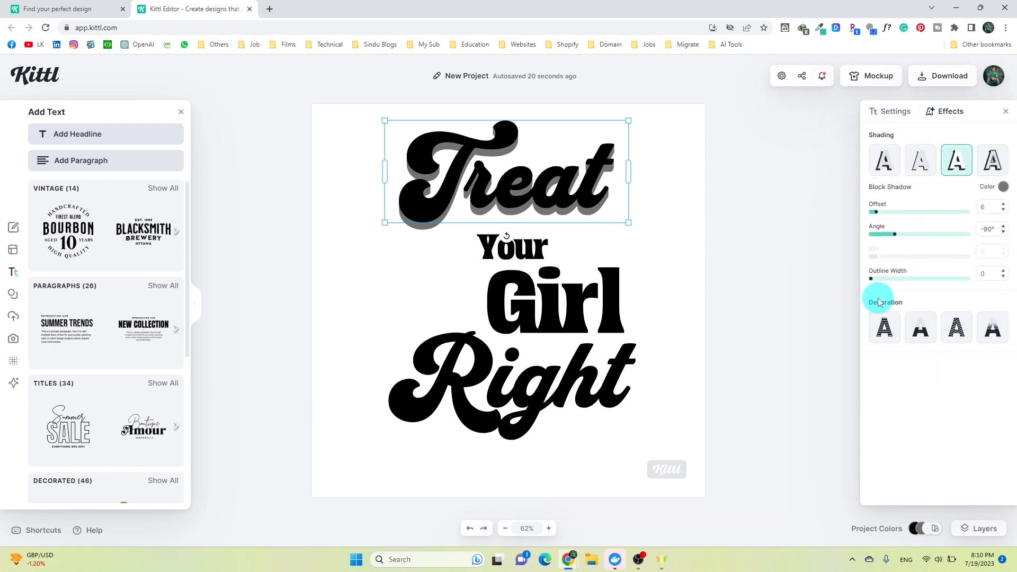
click(992, 331)
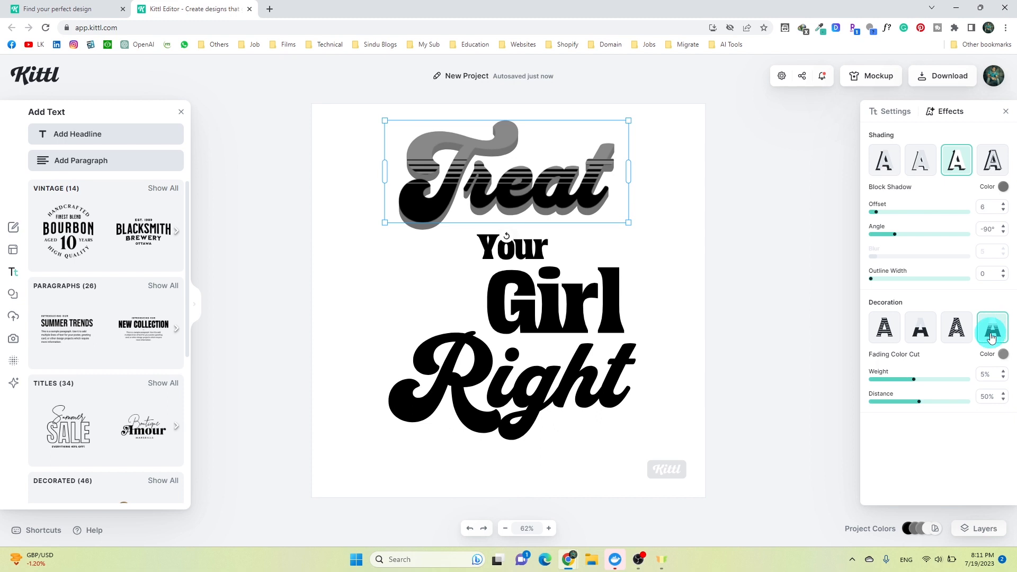
- Set the decoration color of Treat to the light pink ffd6da
click(895, 111)
click(907, 153)
click(767, 318)
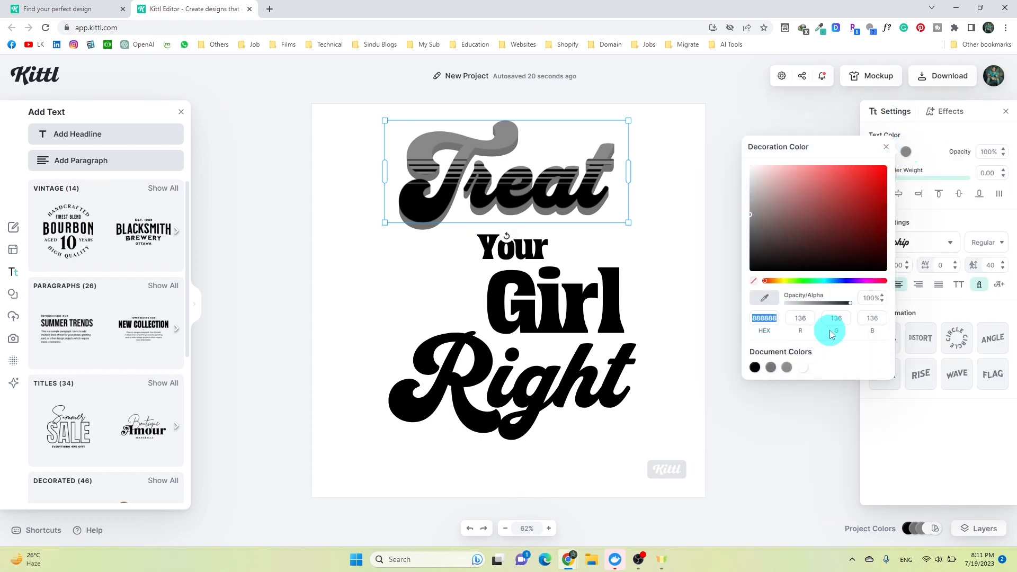
text(ffd6da)
click(801, 318)
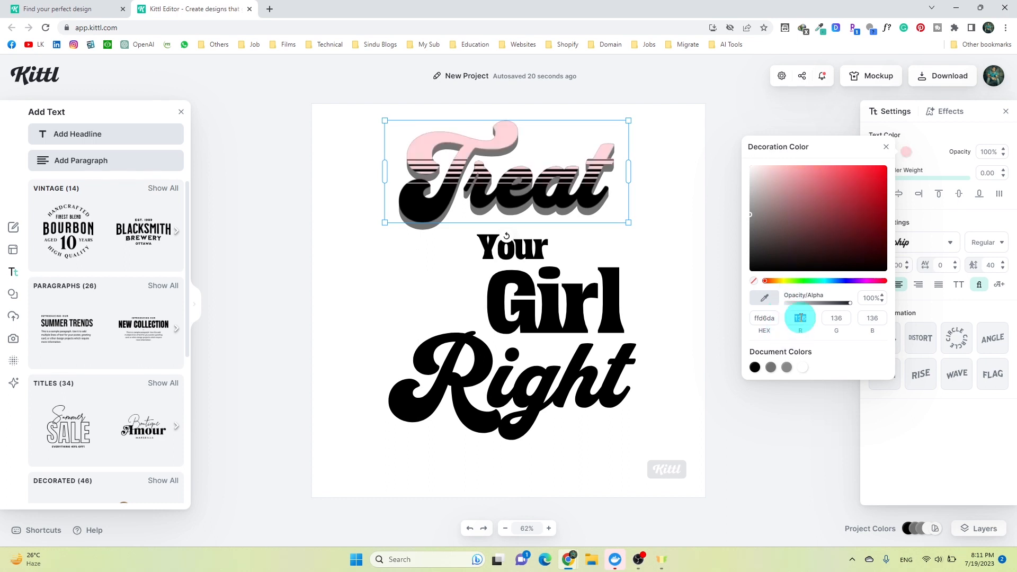
click(776, 246)
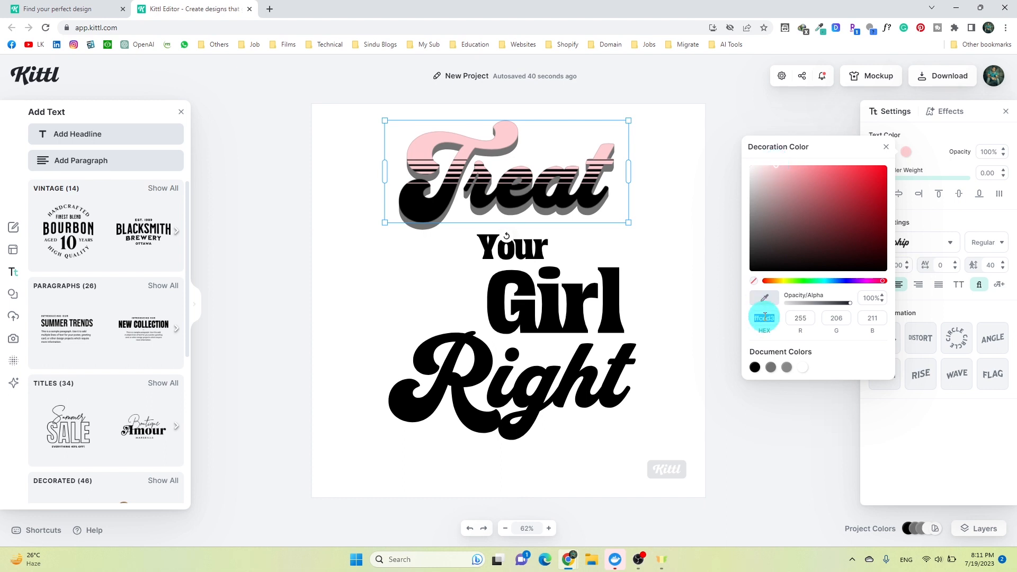
click(794, 316)
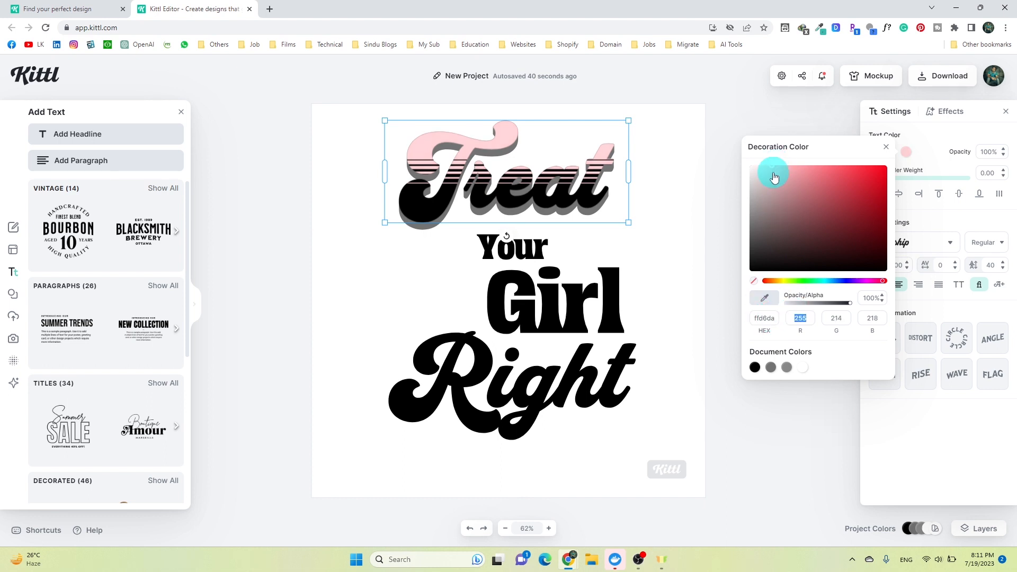
mouse_move(773, 173)
mouse_down()
mouse_move(838, 181)
mouse_move(844, 211)
mouse_move(817, 236)
mouse_move(804, 221)
mouse_move(854, 195)
mouse_move(776, 182)
mouse_up()
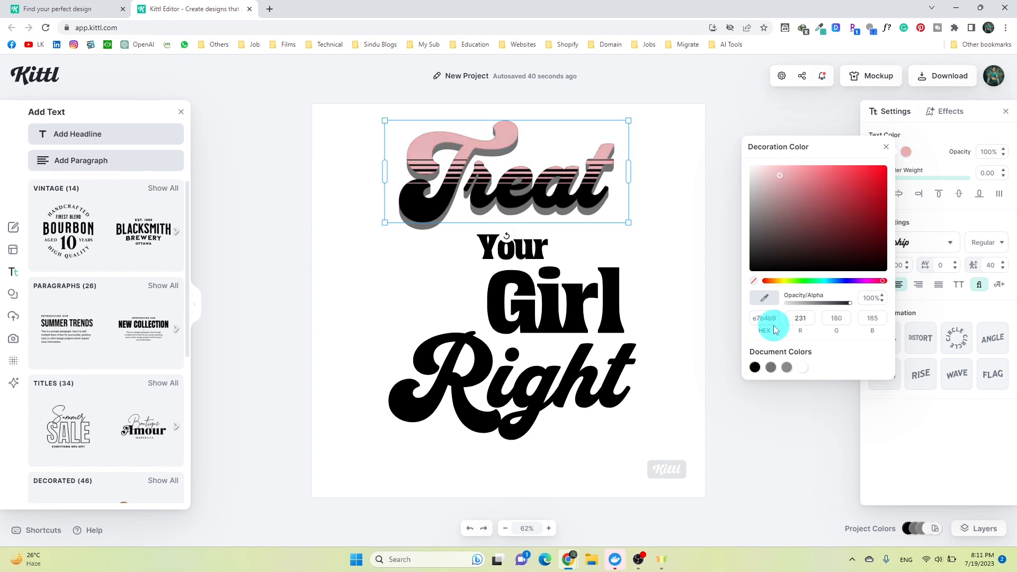
text(ffd6da)
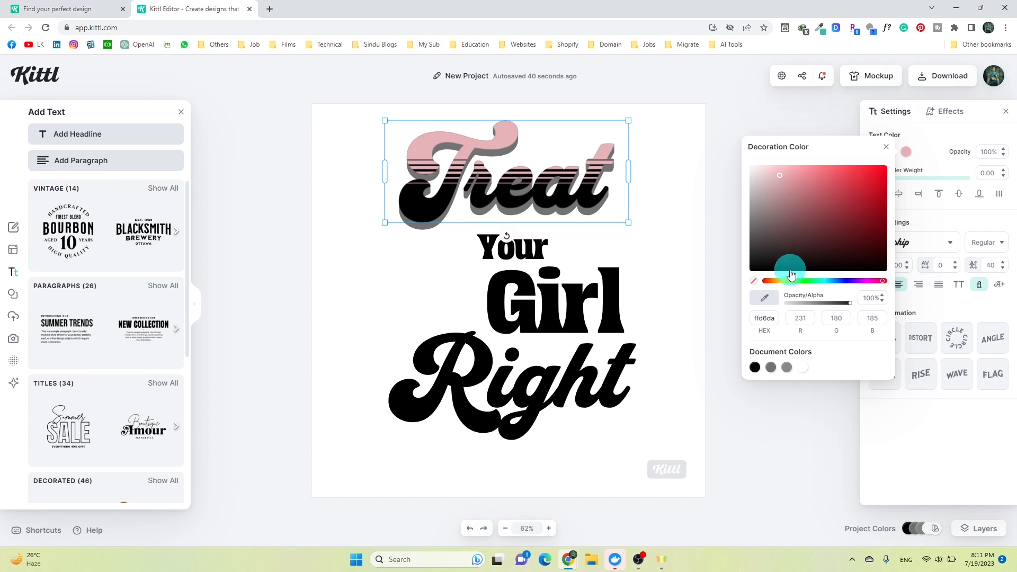
click(798, 318)
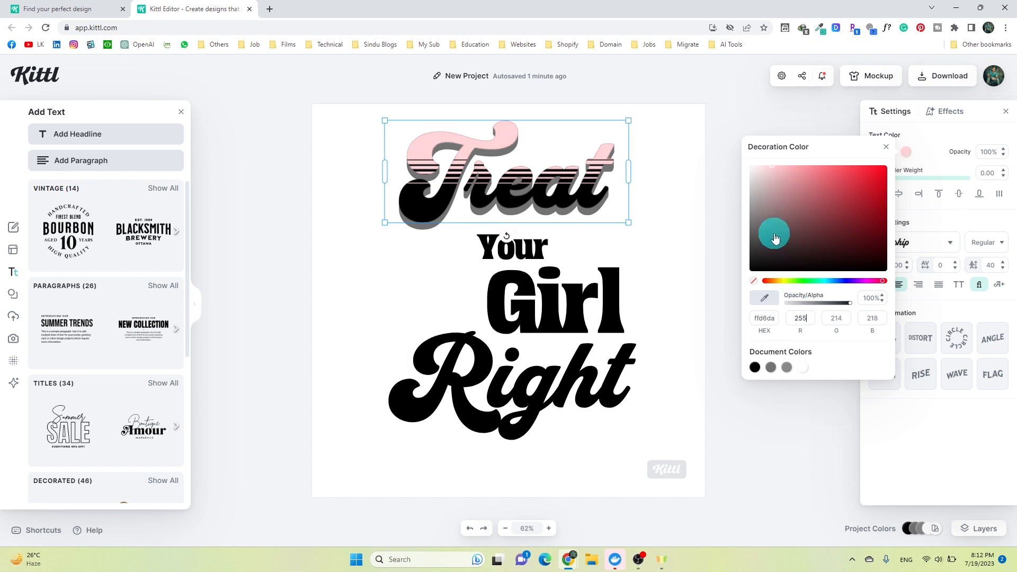
- Change the fill color of the word Treat to white (ffffff)
click(931, 141)
click(875, 152)
drag(763, 188, 703, 164)
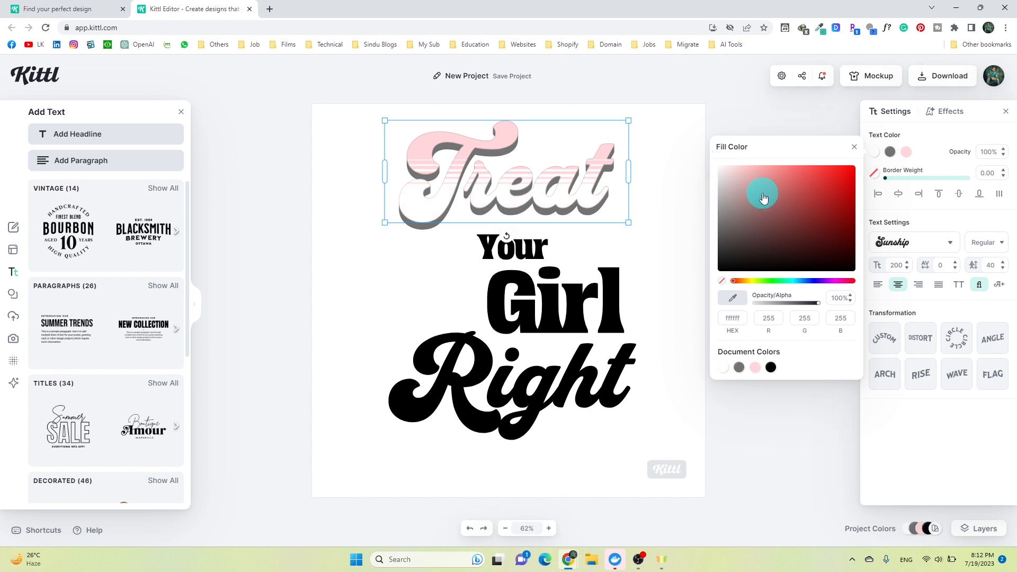
- Change the block shadow color of Treat to the red d84353
click(891, 154)
drag(806, 216, 845, 180)
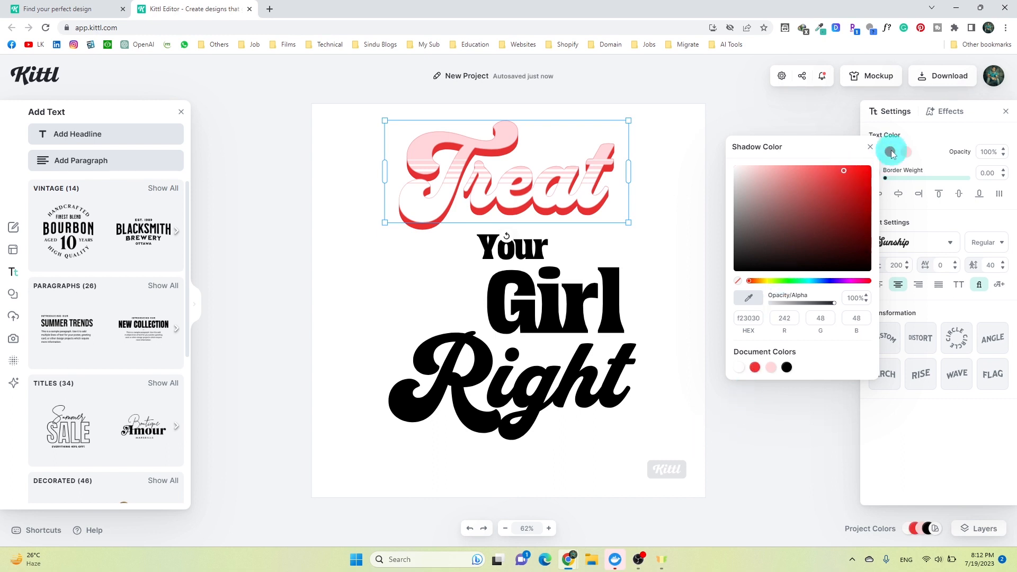
click(890, 153)
drag(869, 177, 840, 177)
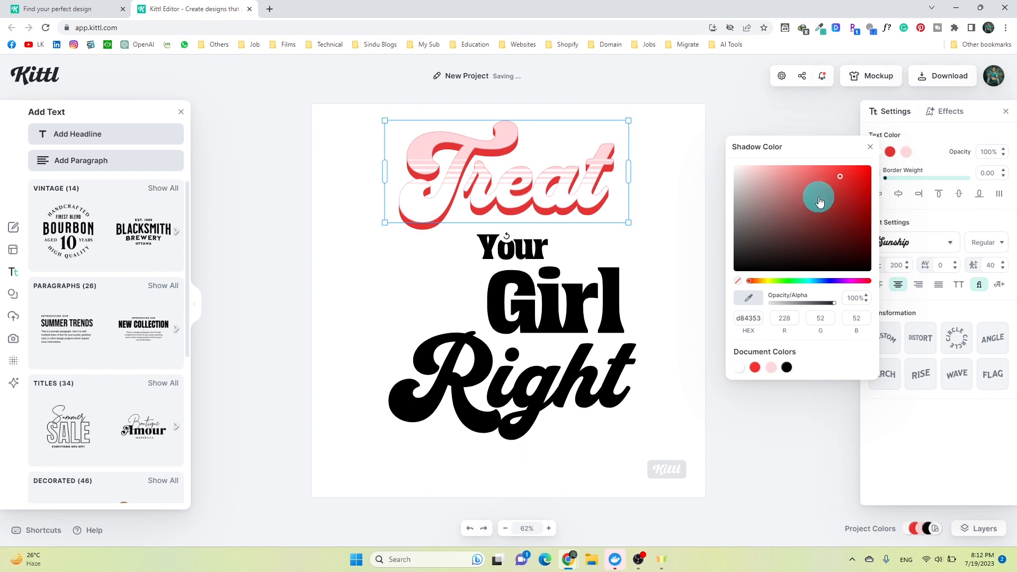
click(790, 316)
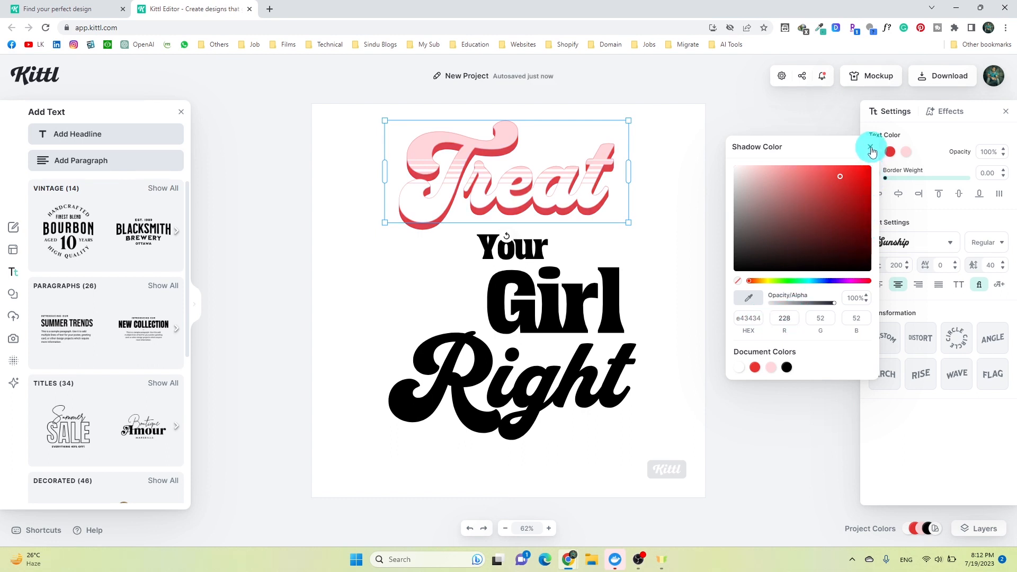
- Add the Block Shadow shading and the Fading Color Cut decoration to the word Right
click(872, 152)
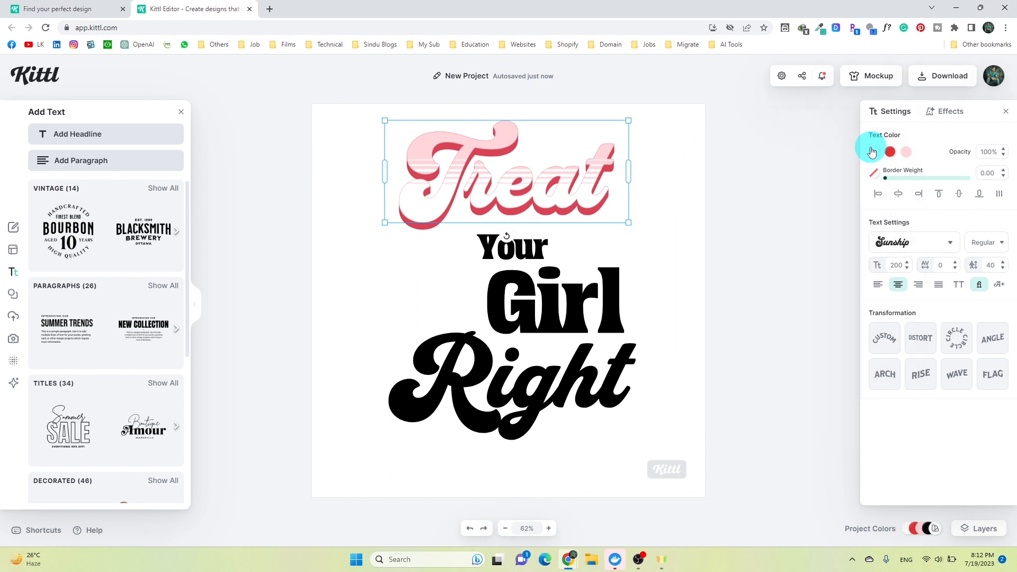
click(545, 364)
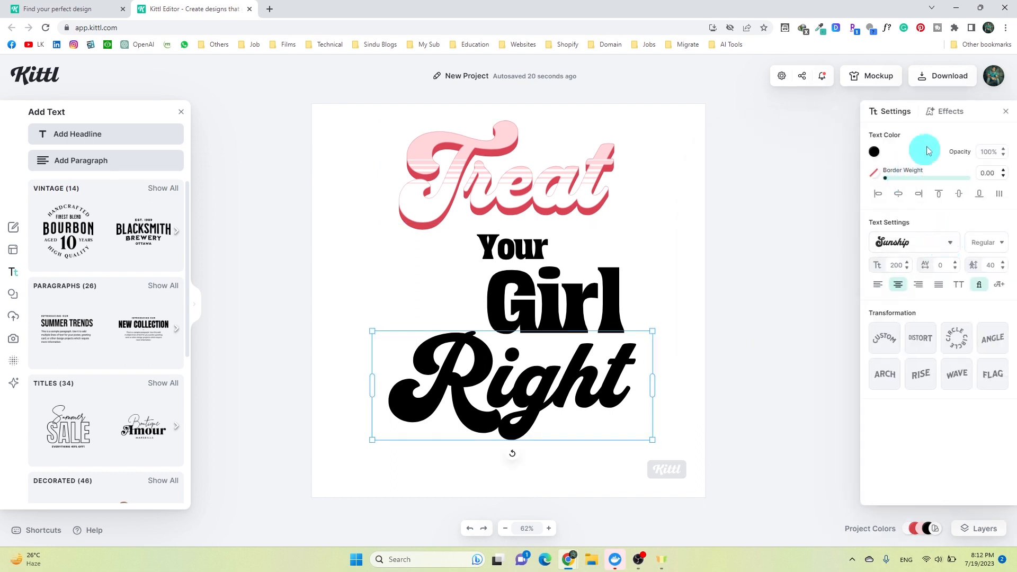
click(947, 114)
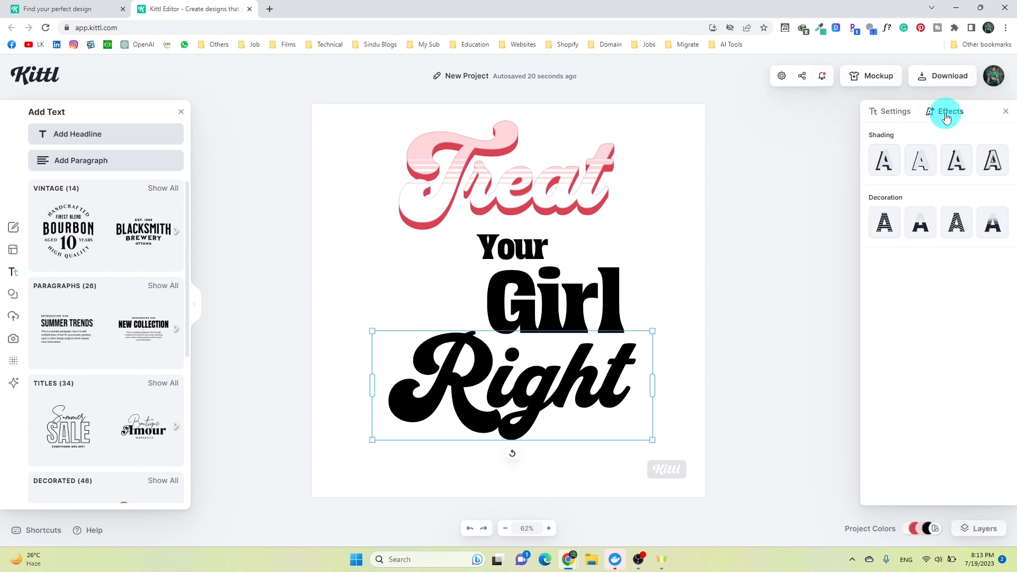
click(905, 114)
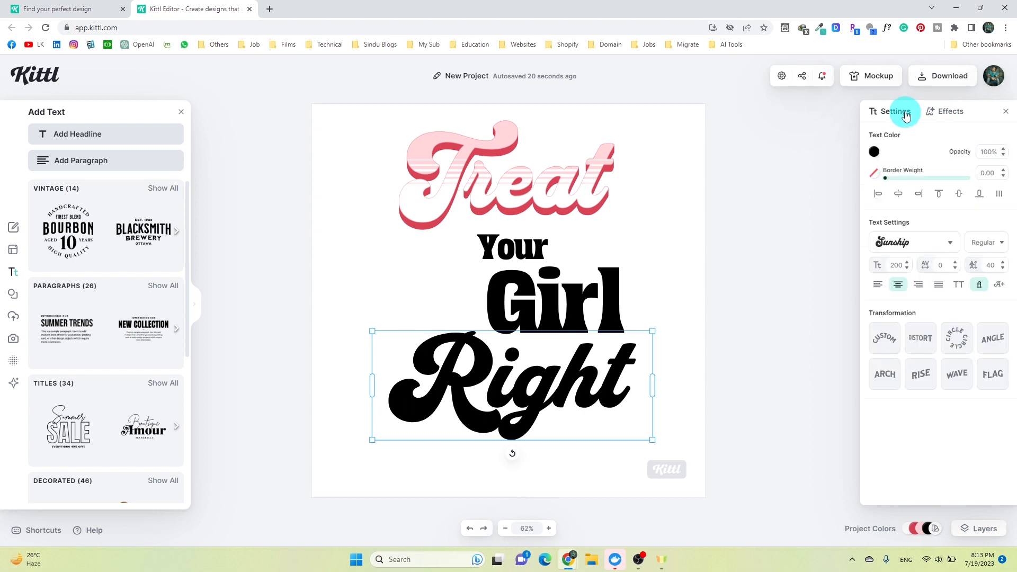
click(935, 114)
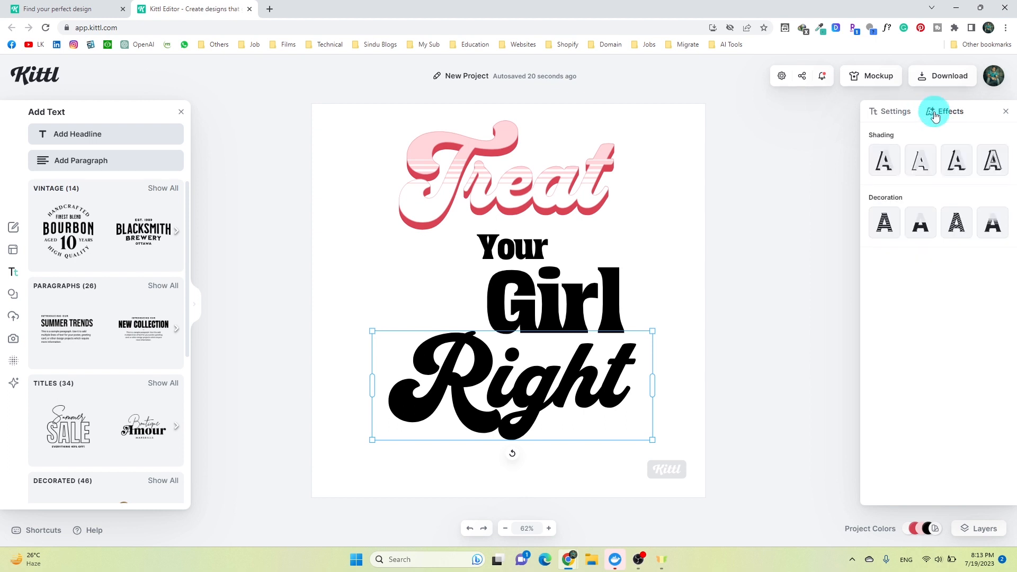
click(883, 108)
click(941, 112)
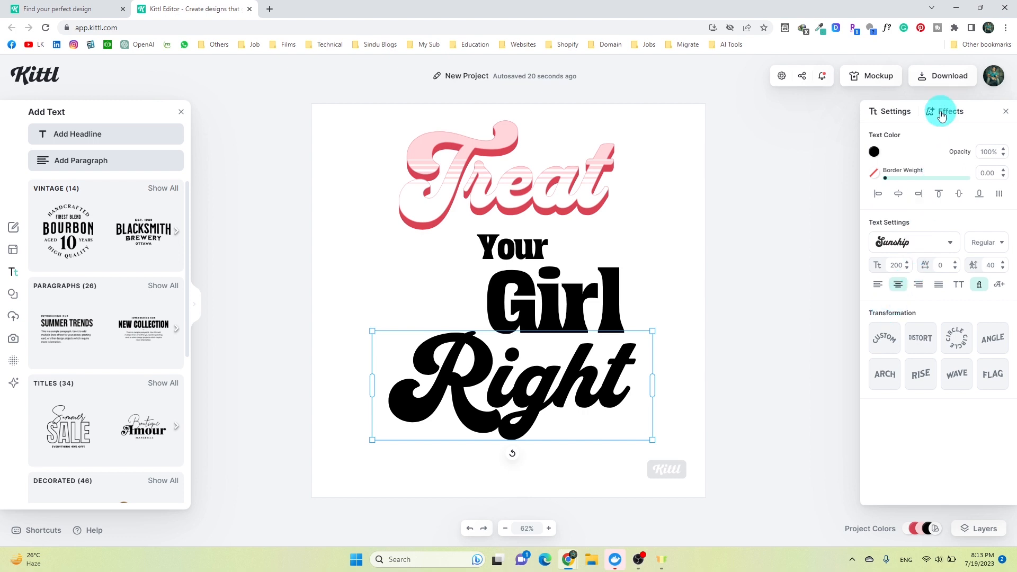
click(955, 162)
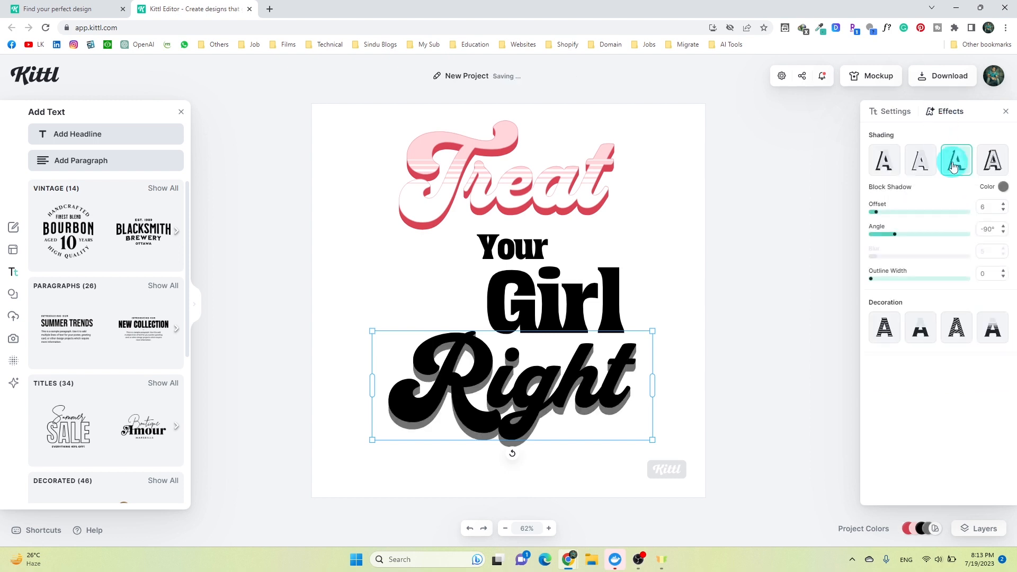
click(993, 327)
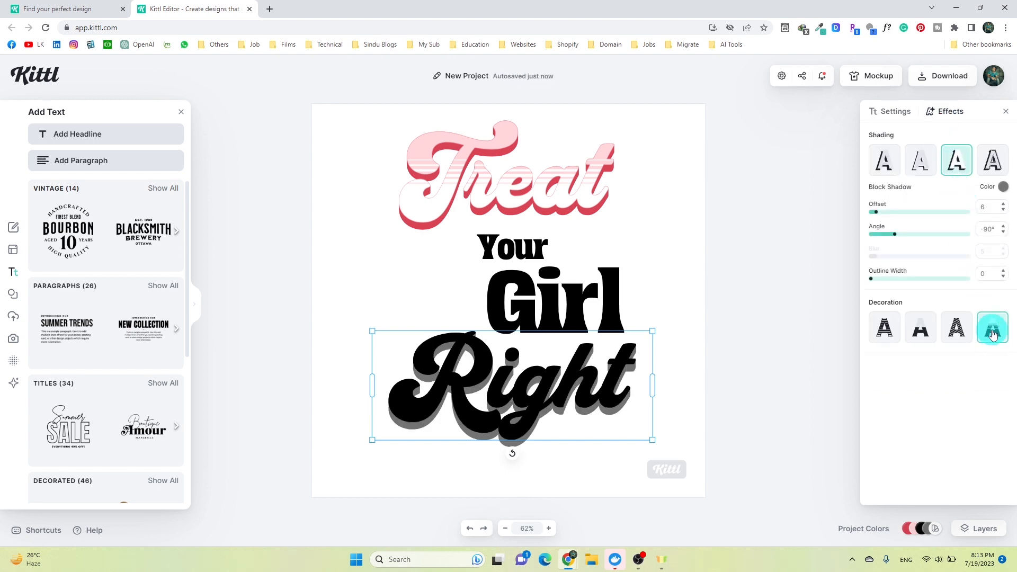
- Change the fill color of the word Right to white (ffffff)
click(890, 111)
click(874, 152)
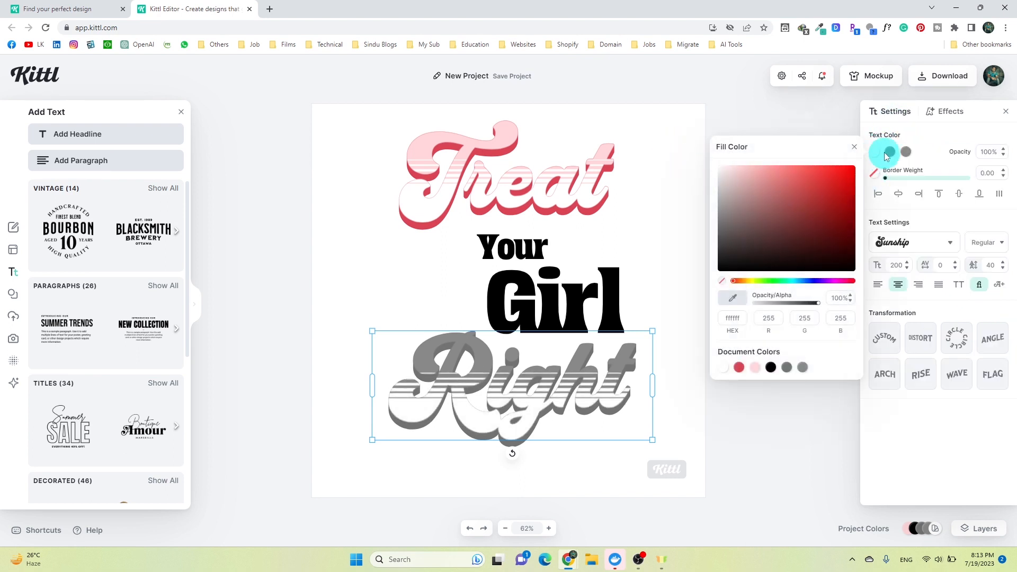
click(909, 133)
- Set the decoration color of the word Right to the light pink ffd6da
click(906, 154)
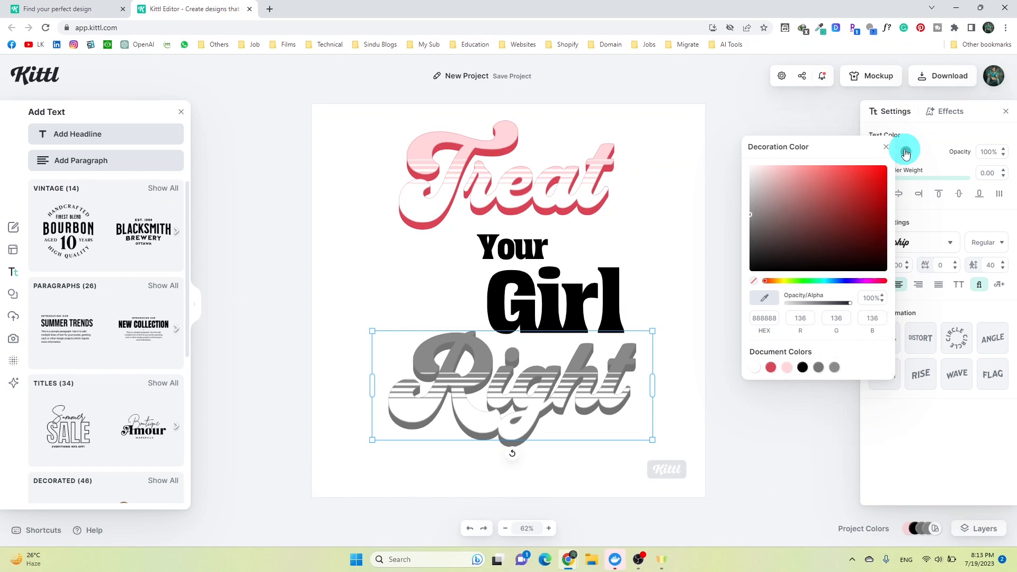
click(556, 177)
click(908, 152)
click(766, 319)
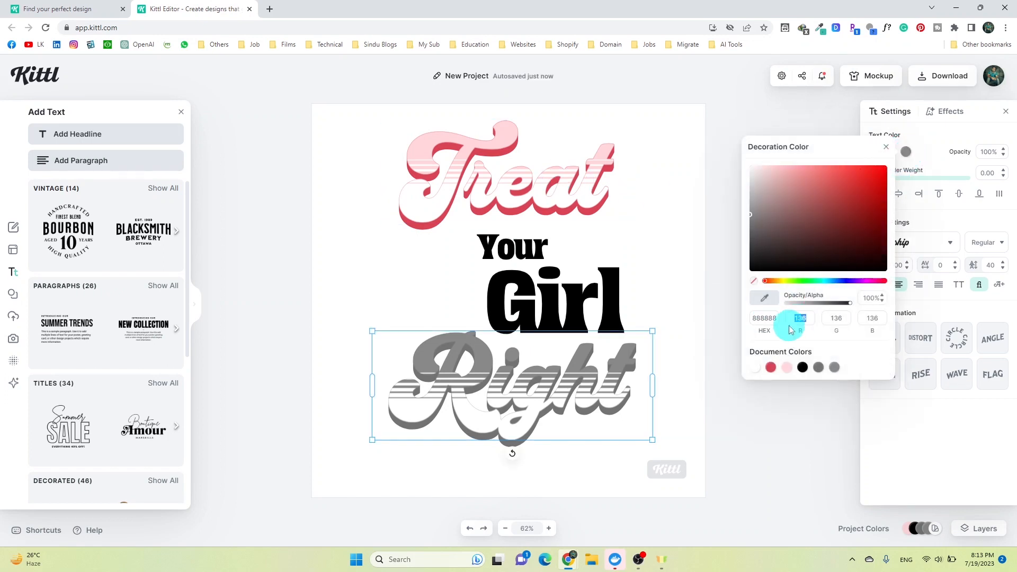
click(768, 322)
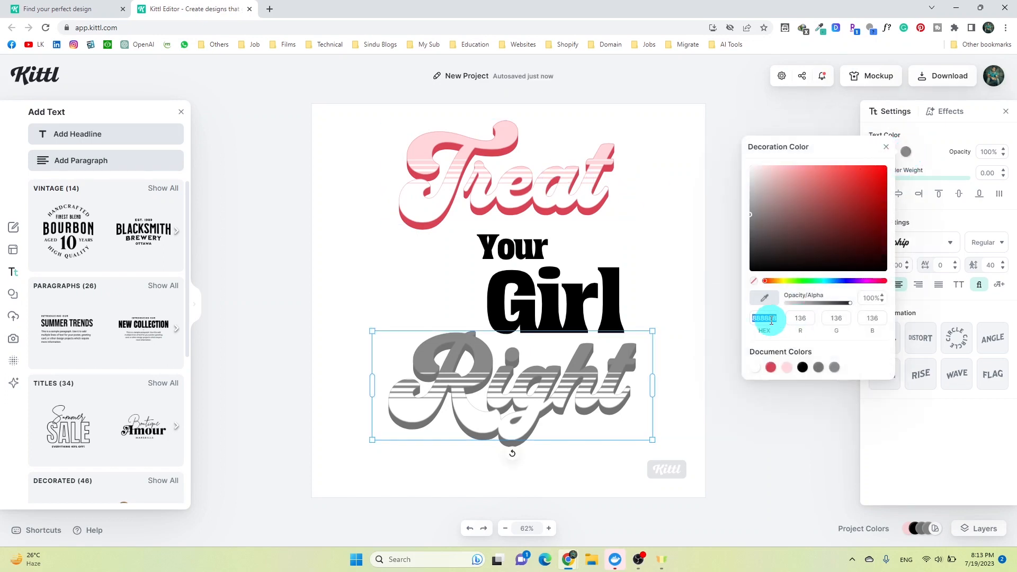
click(787, 368)
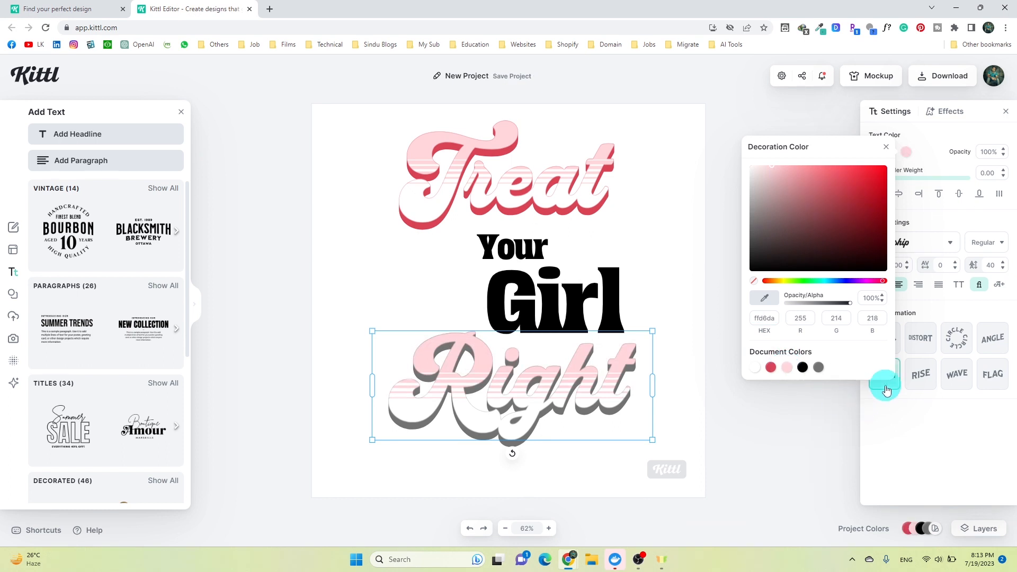
- Change the block shadow color of the word Right to the red d84353
click(926, 135)
click(889, 152)
click(787, 368)
click(756, 368)
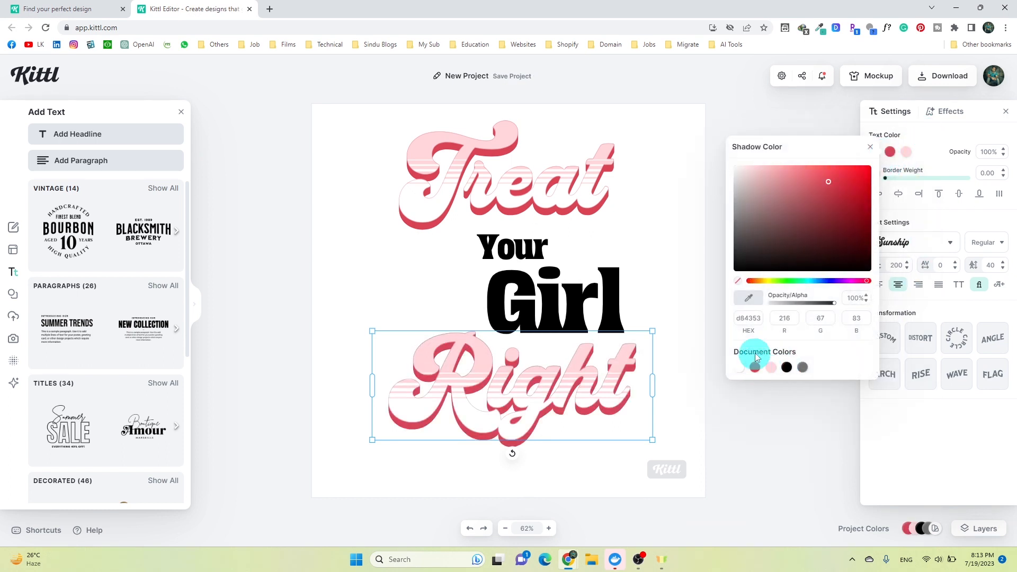
click(682, 243)
- Nudge the word Girl slightly to the left
click(562, 312)
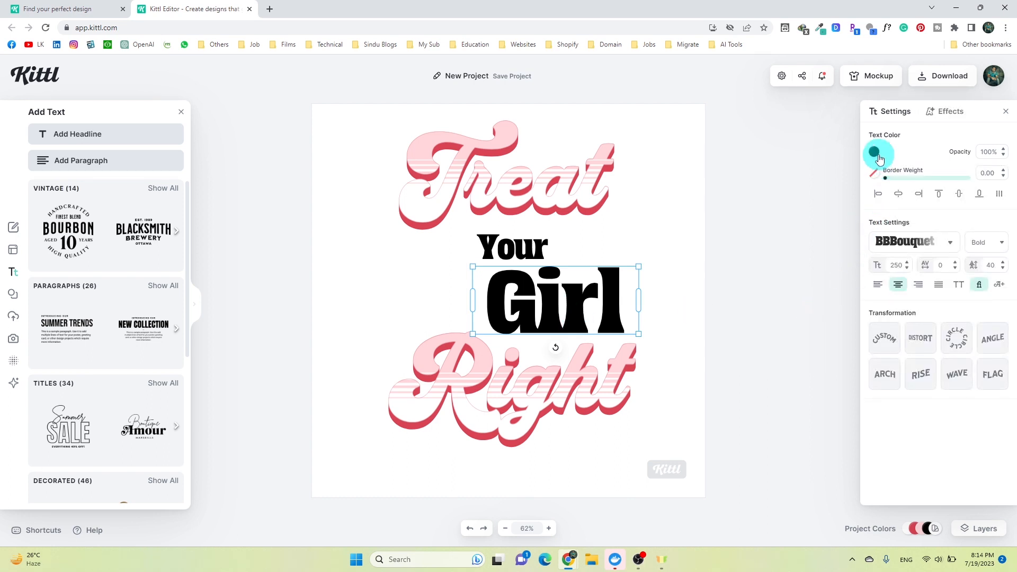
click(945, 111)
click(890, 112)
click(602, 300)
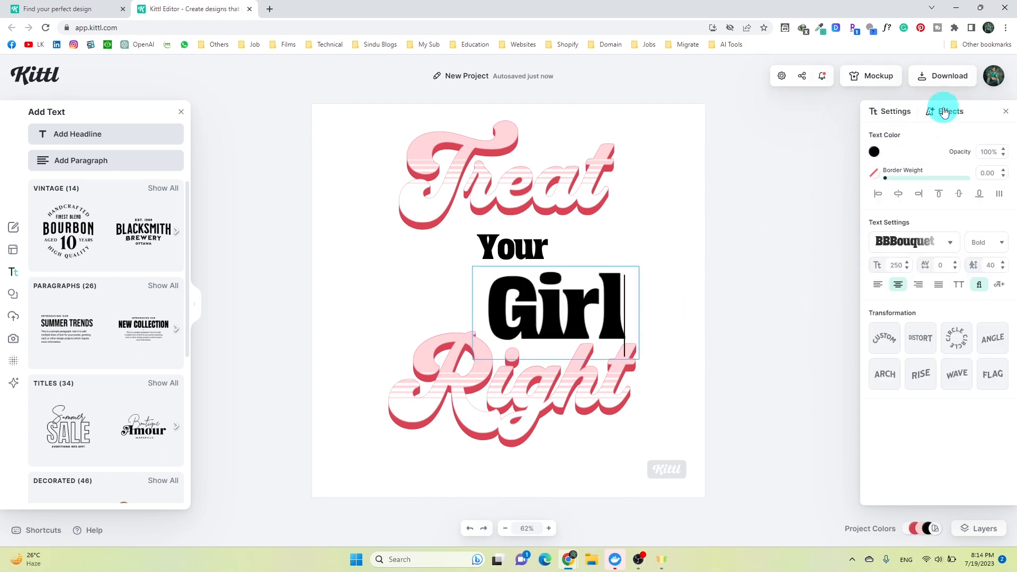
click(566, 310)
click(679, 297)
drag(523, 312, 521, 314)
- Add the Detailed 3d Shadow shading and the Horizontal Lines decoration to the word Girl
click(941, 111)
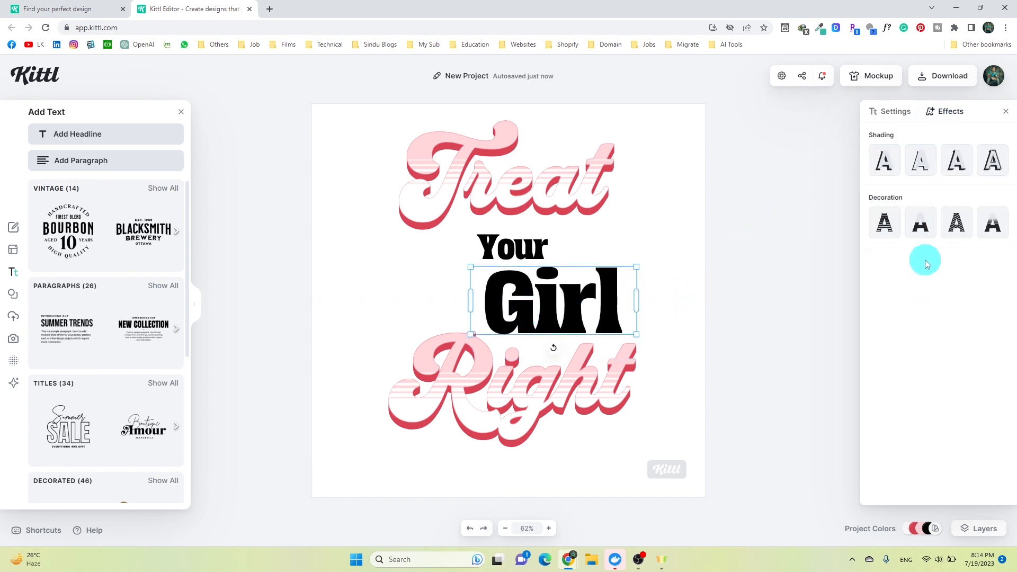
click(997, 167)
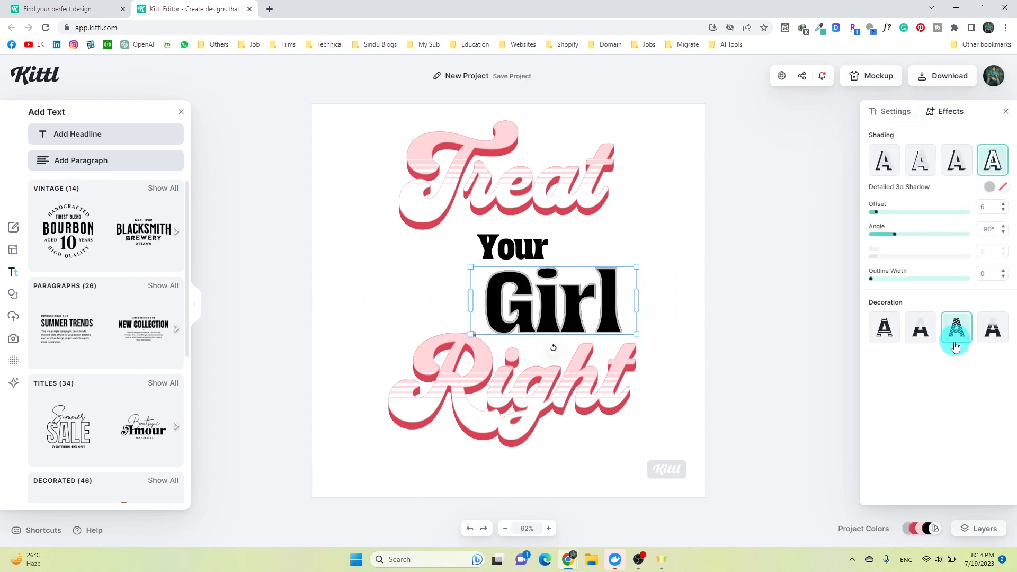
click(891, 342)
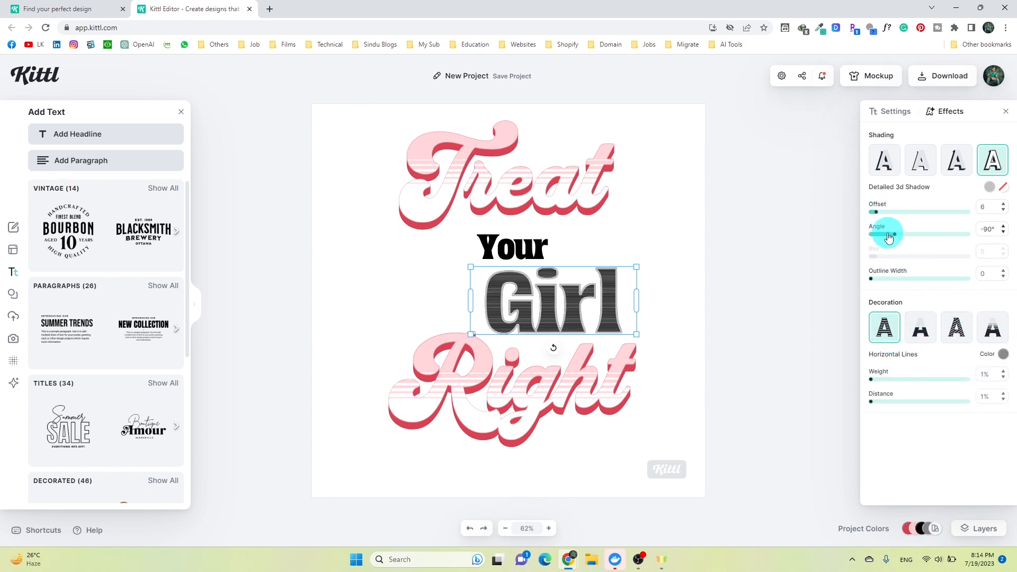
- Set Girl's 3d shadow to offset 16, angle -145° and outline width 6, and its horizontal line weight to 4%
drag(910, 235, 886, 212)
click(874, 285)
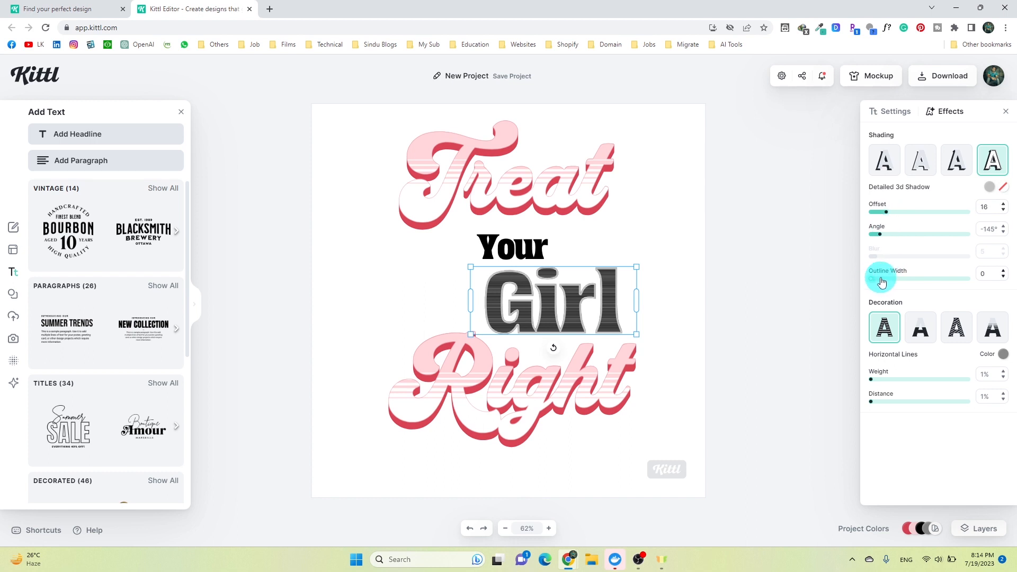
drag(905, 283, 894, 386)
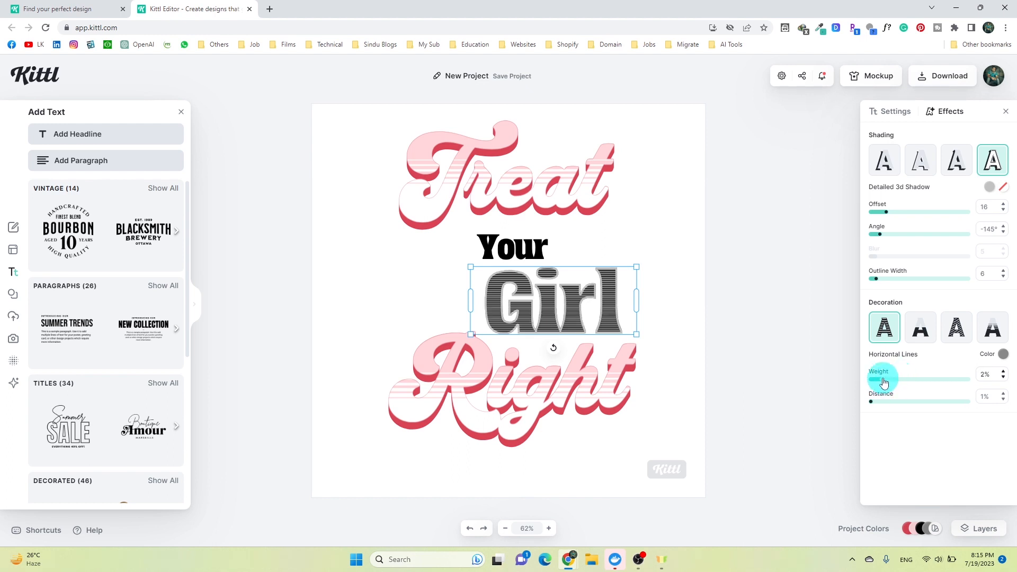
drag(885, 382, 906, 383)
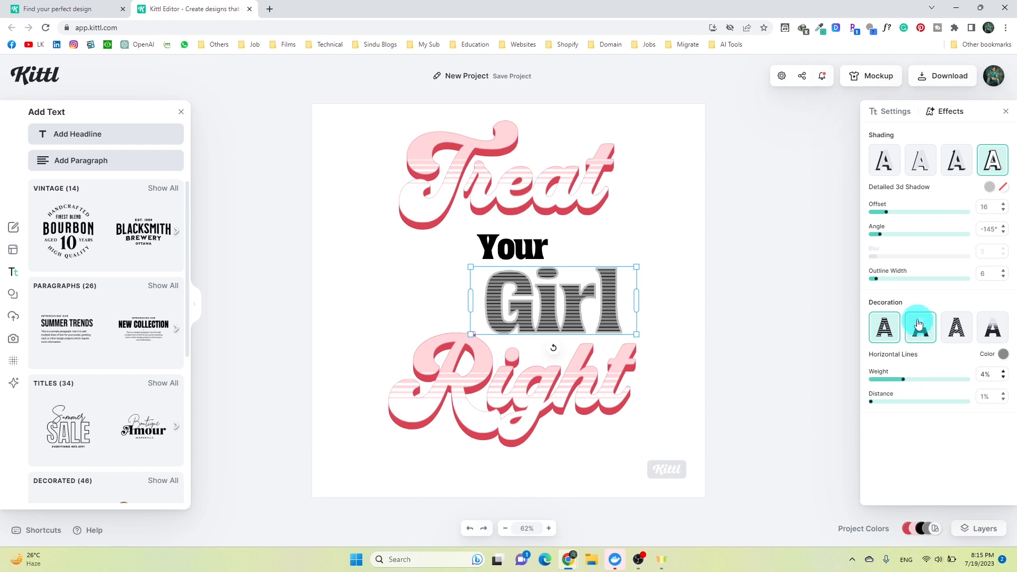
- Try the Drop Shadow and the second shading style on the word Girl and switch back to Detailed 3d Shadow
click(905, 114)
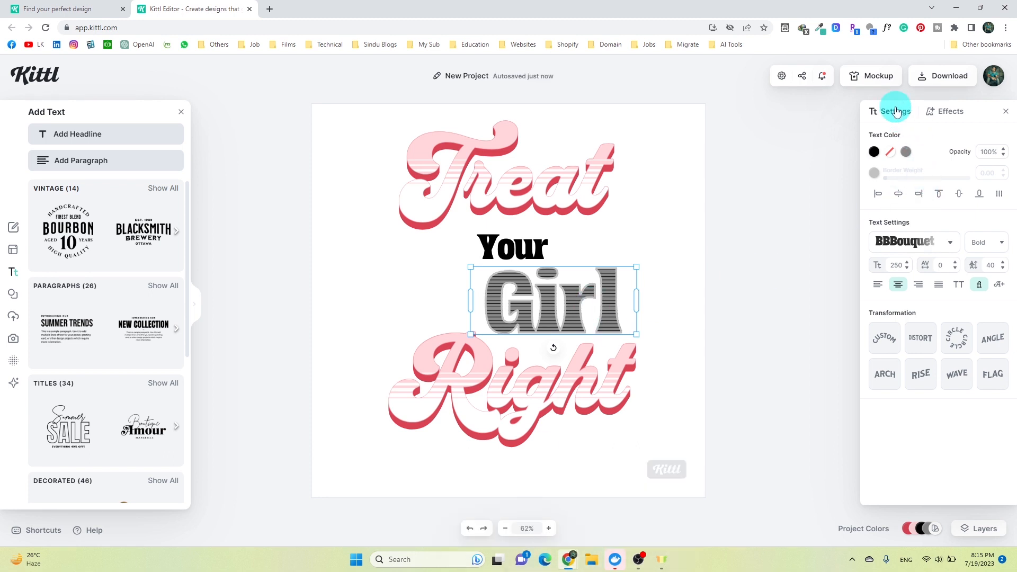
click(945, 111)
click(884, 160)
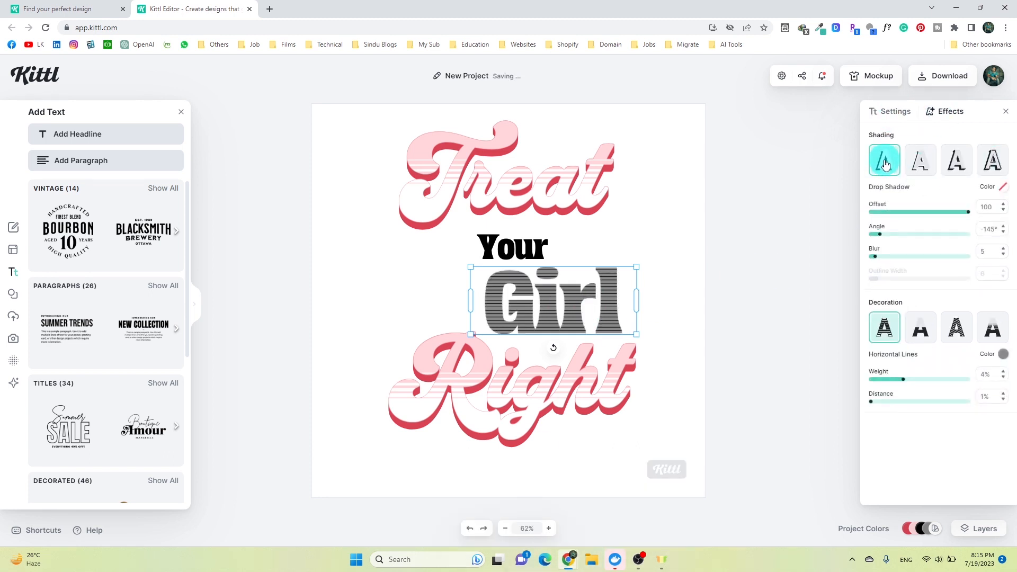
click(921, 161)
click(992, 161)
- Set the horizontal lines decoration color of Girl to the light yellow ffdc7c
click(882, 112)
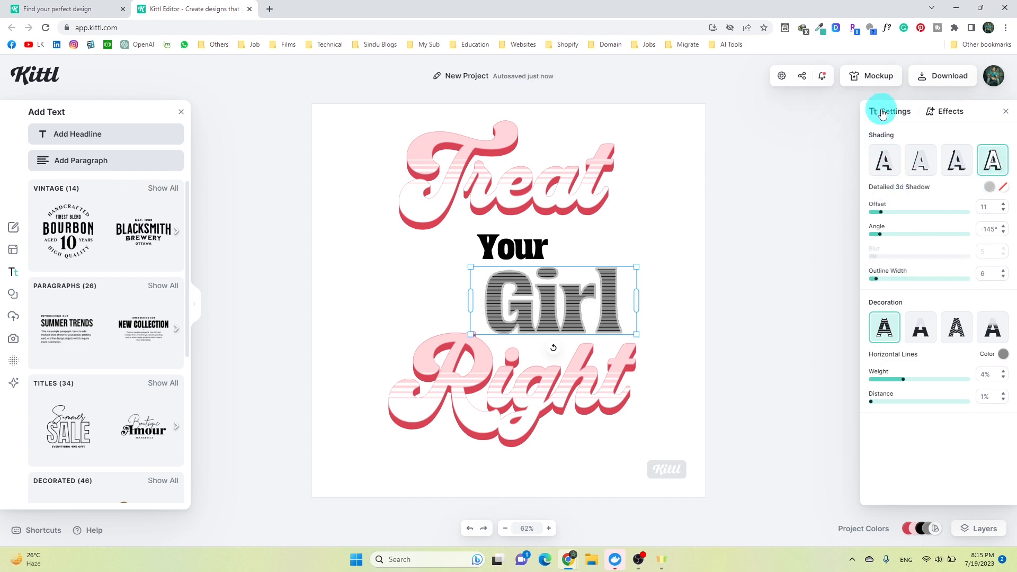
click(905, 151)
mouse_move(792, 275)
mouse_down()
mouse_move(772, 282)
mouse_move(790, 285)
mouse_up()
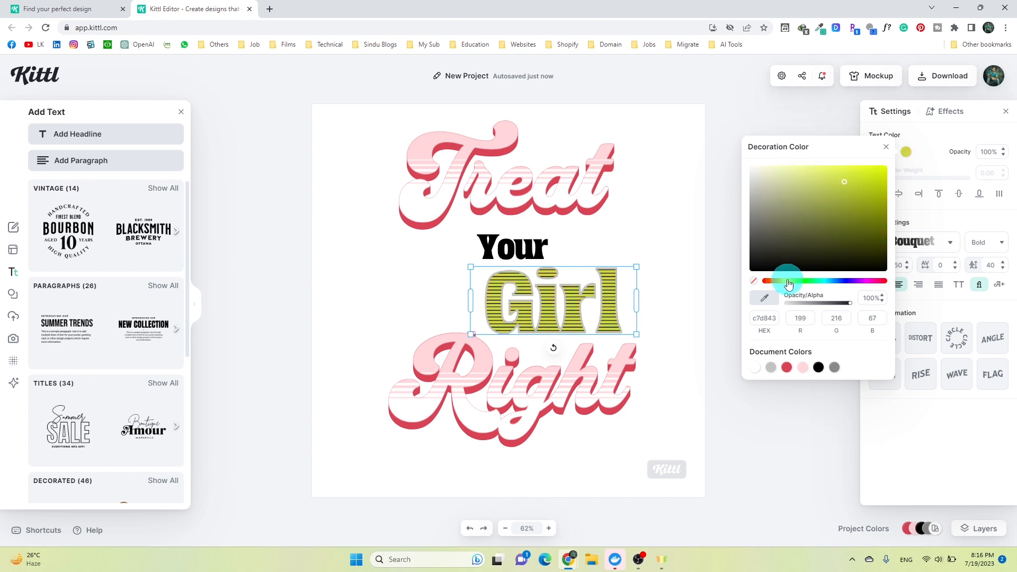
drag(783, 285, 780, 282)
click(765, 317)
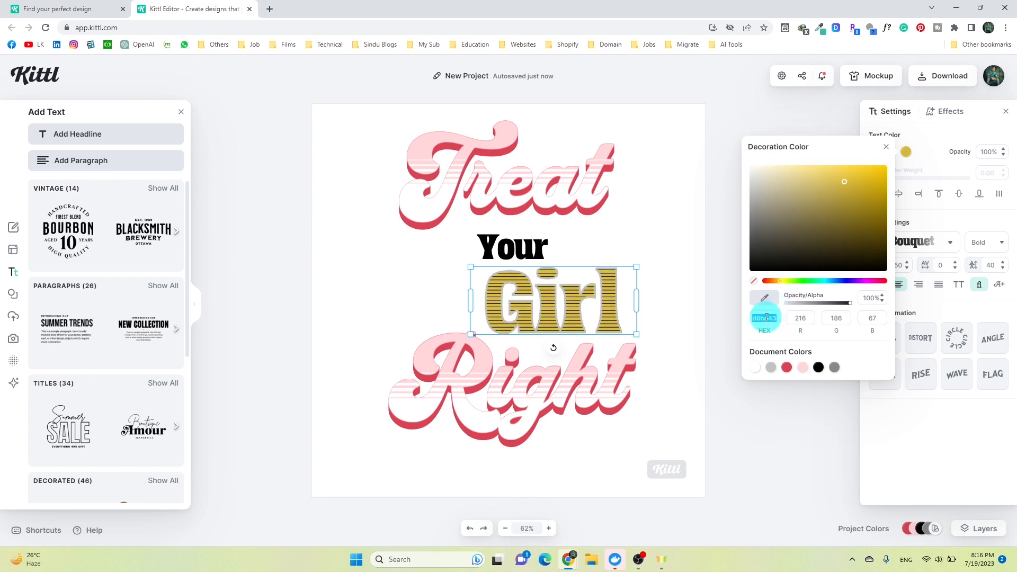
drag(832, 214, 810, 169)
click(764, 319)
text(ffdc7c)
click(798, 318)
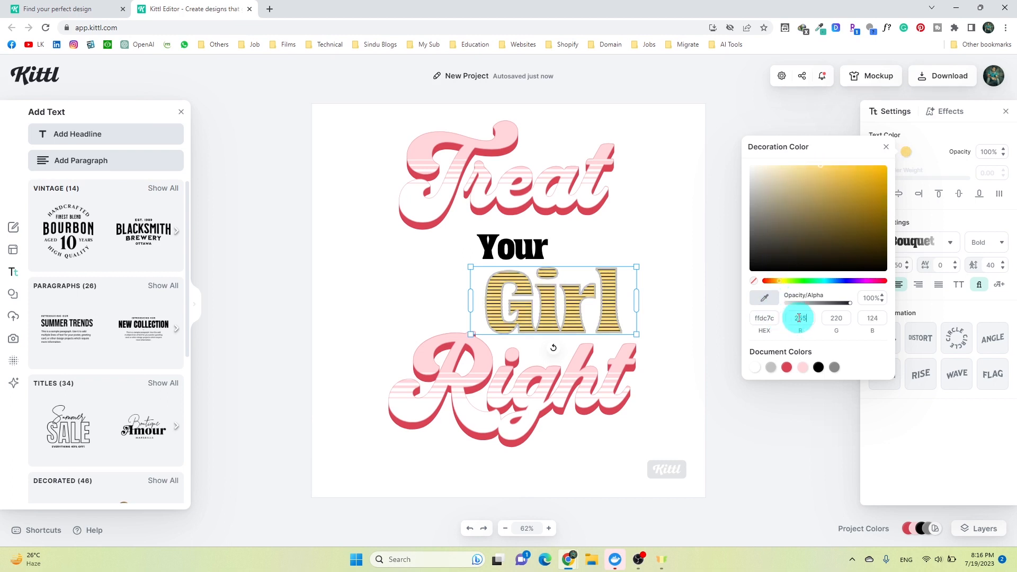
click(836, 317)
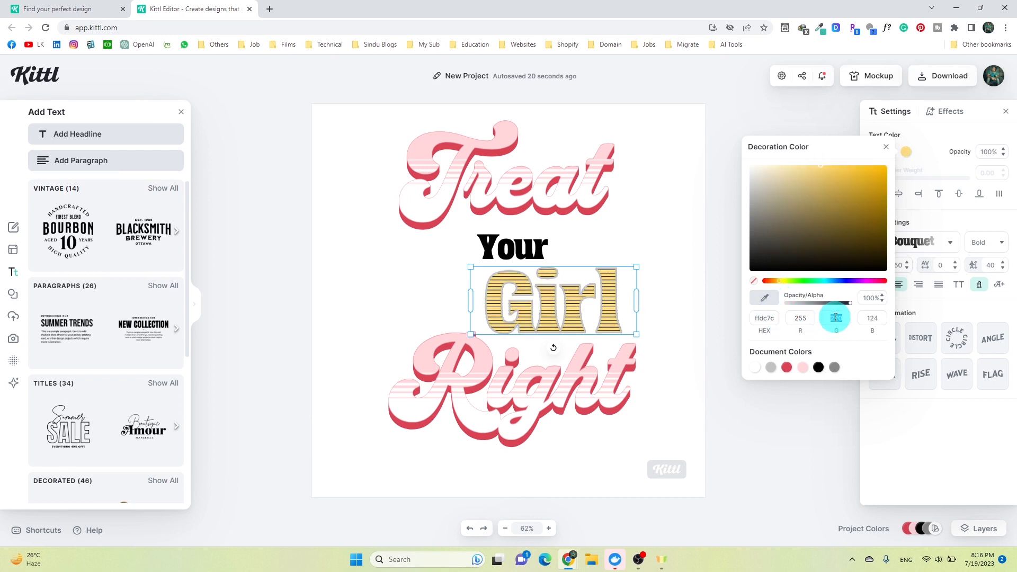
click(933, 133)
- Change the fill color of the word Girl to the light pink ffd6da
click(874, 151)
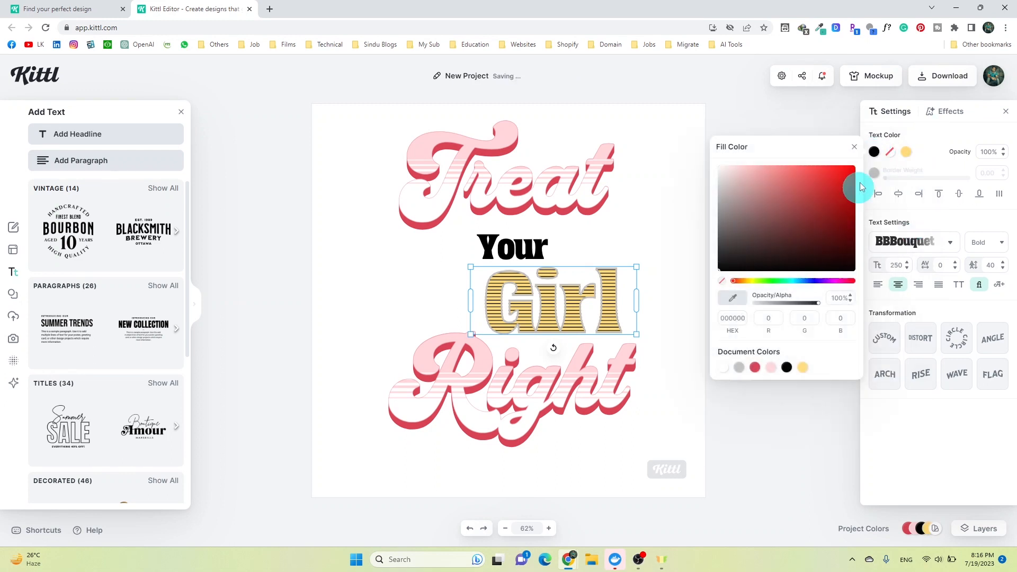
click(783, 371)
click(771, 369)
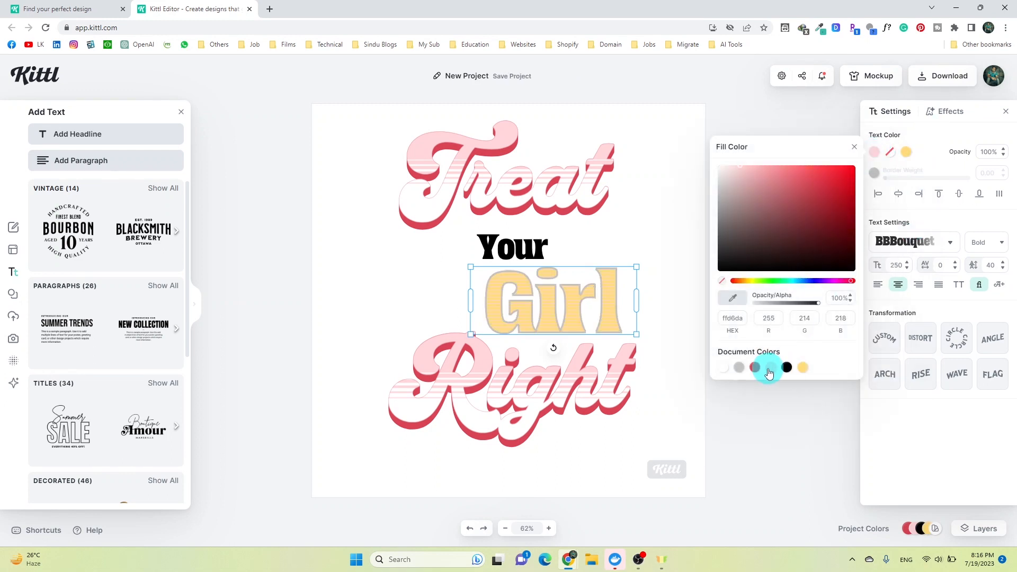
- Try the red d84353 as the shadow color of Girl and settle on white (ffffff)
click(891, 153)
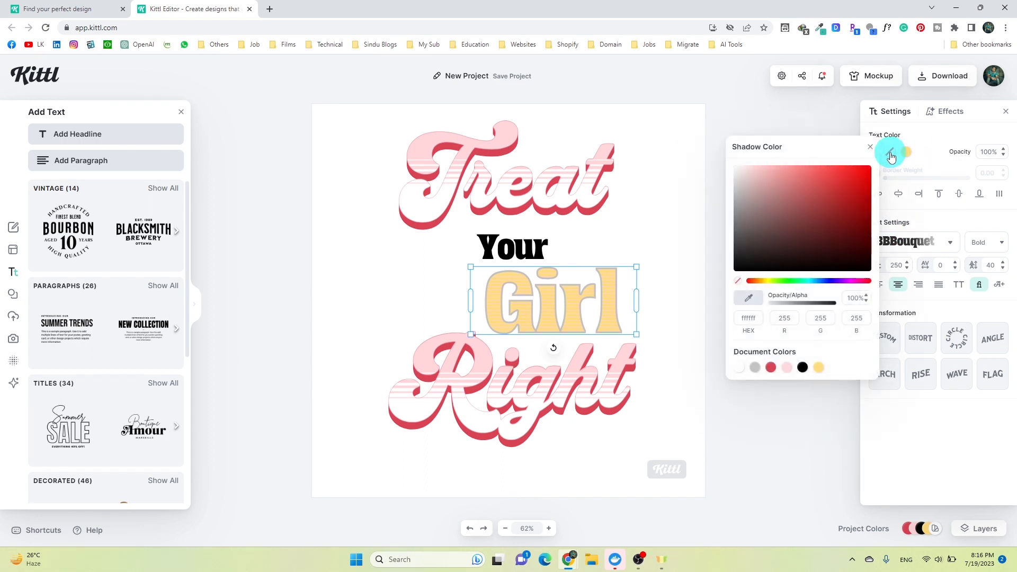
click(739, 368)
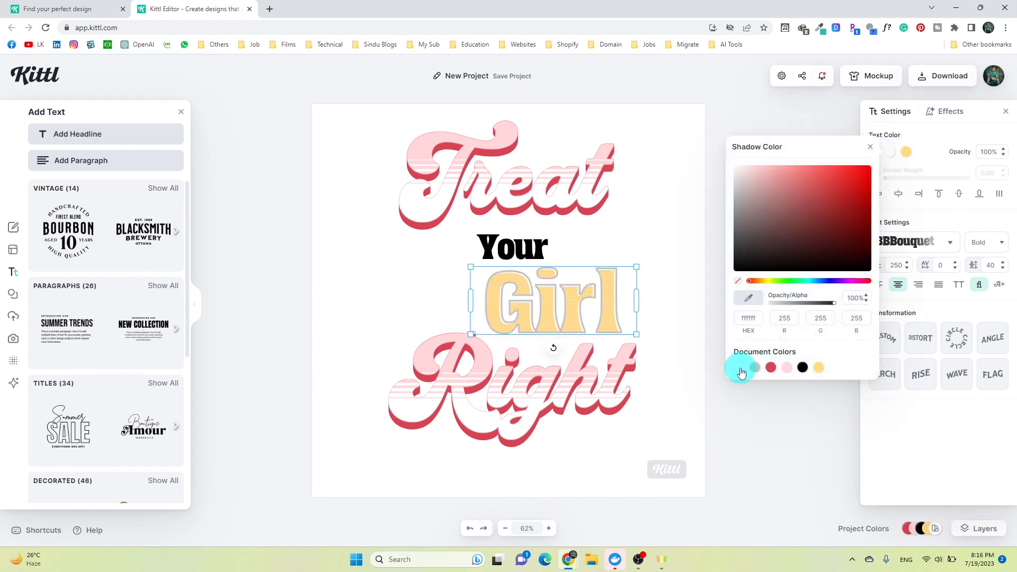
click(771, 367)
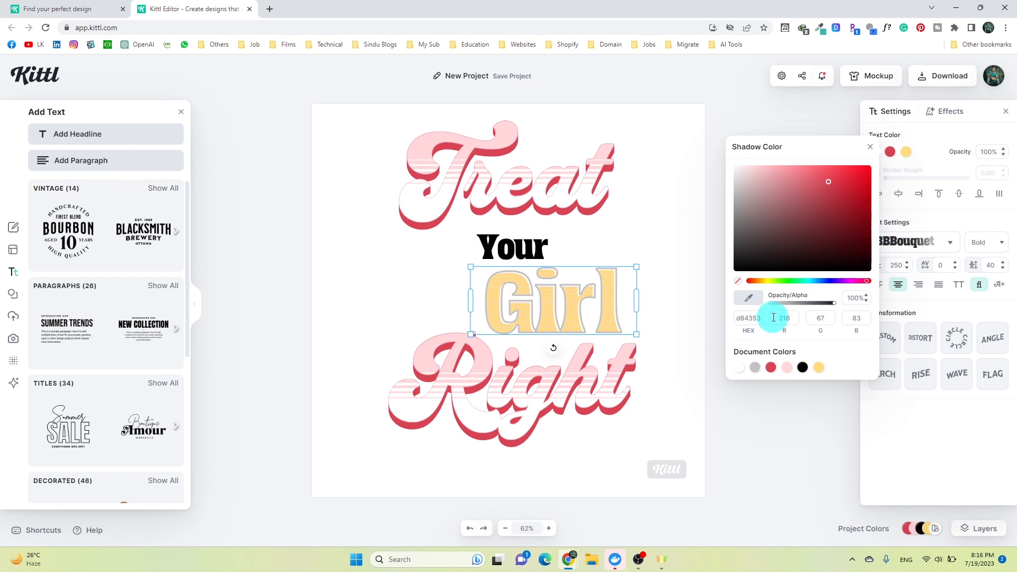
click(930, 141)
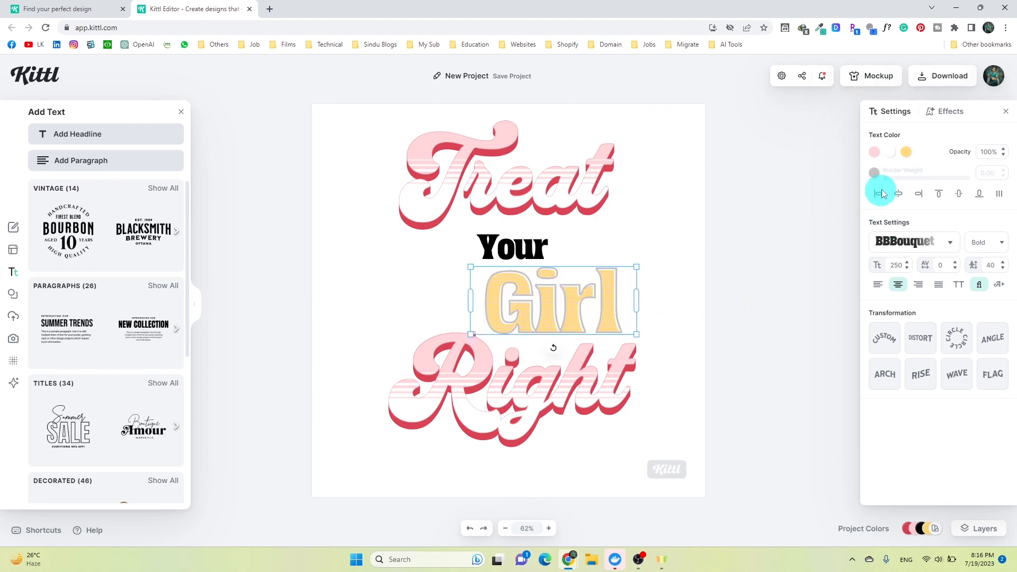
- Set the shadow color of the word Girl to black (000000)
click(896, 154)
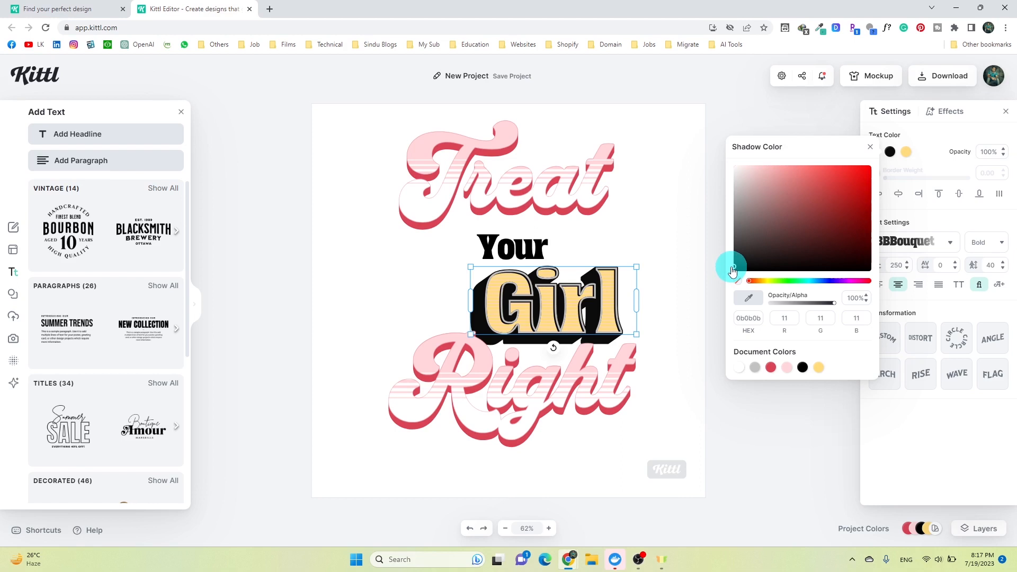
drag(736, 281, 734, 281)
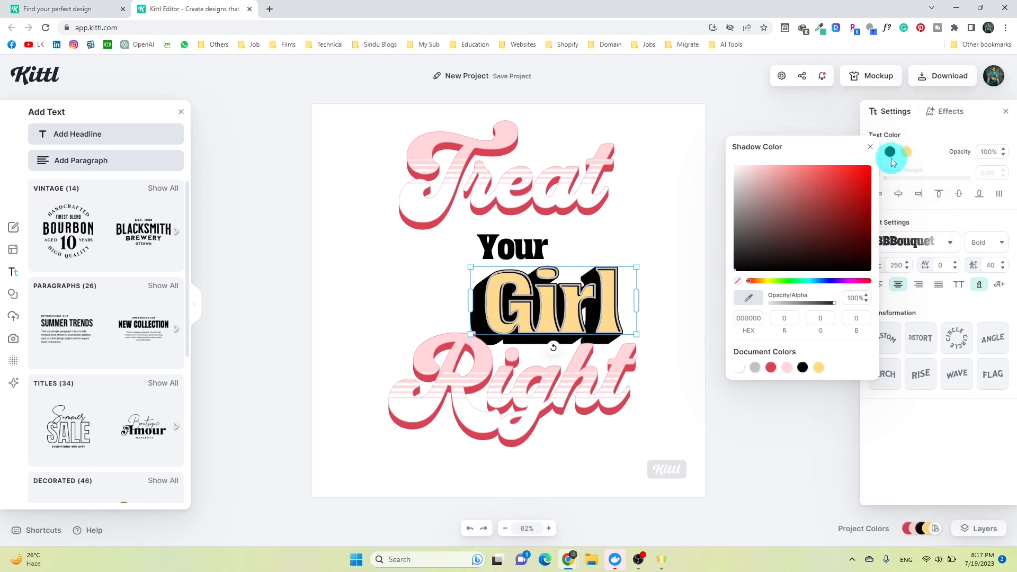
click(871, 147)
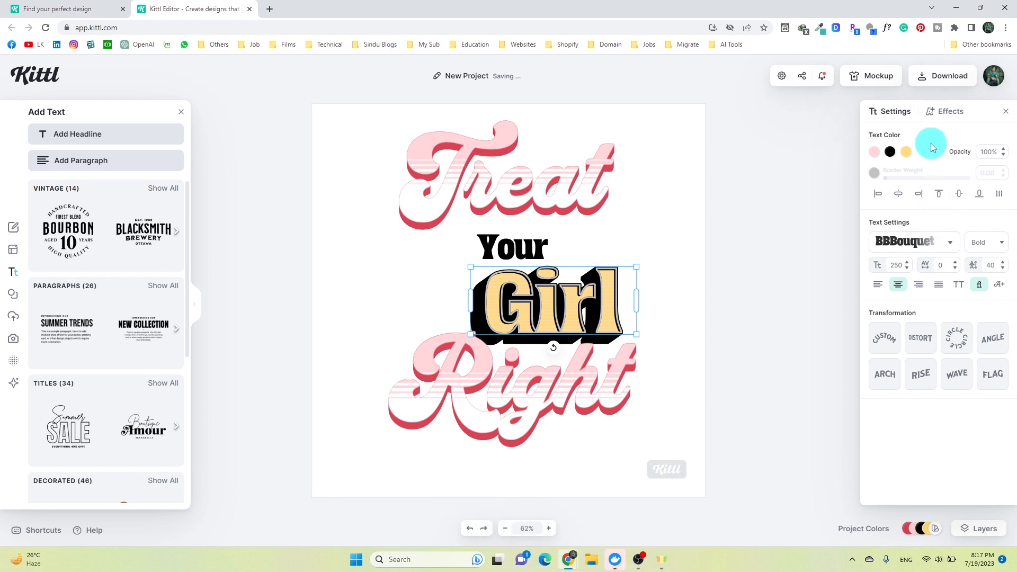
- Give Girl's 3D shadow a light yellow ffdc7c stroke, offset 7 and angle -153°, and set its horizontal line weight to 2%
click(950, 115)
click(989, 187)
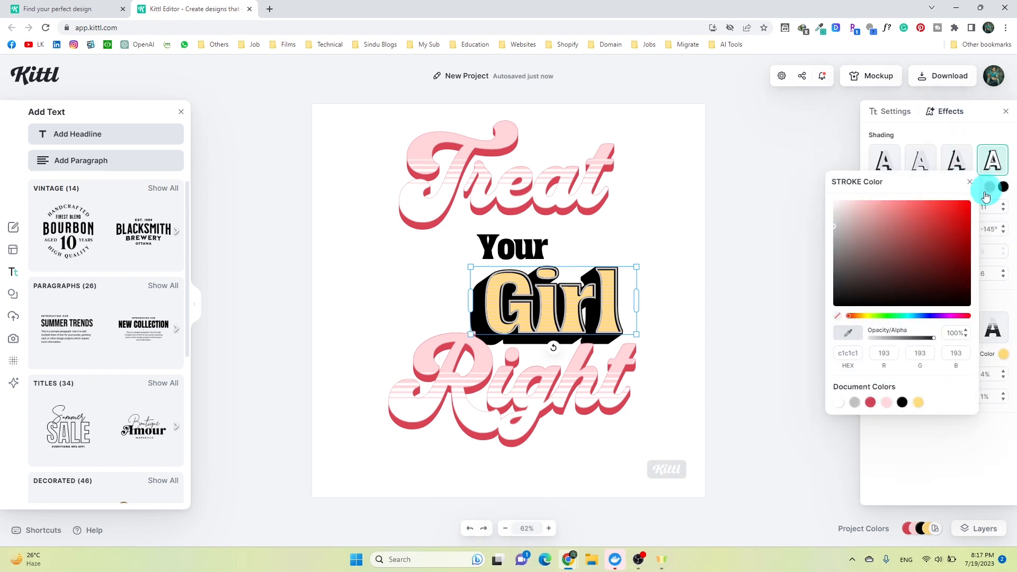
click(919, 404)
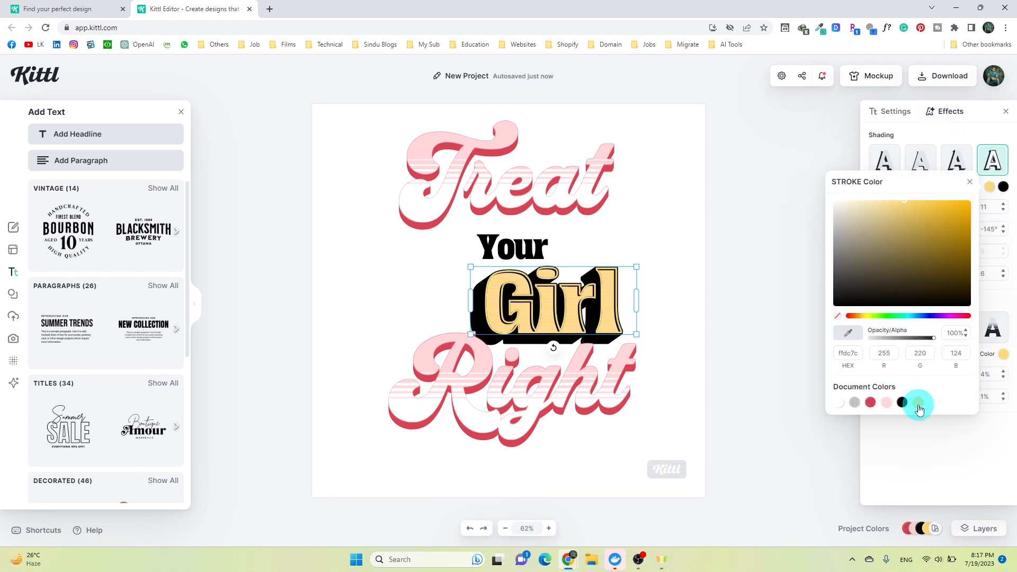
click(970, 182)
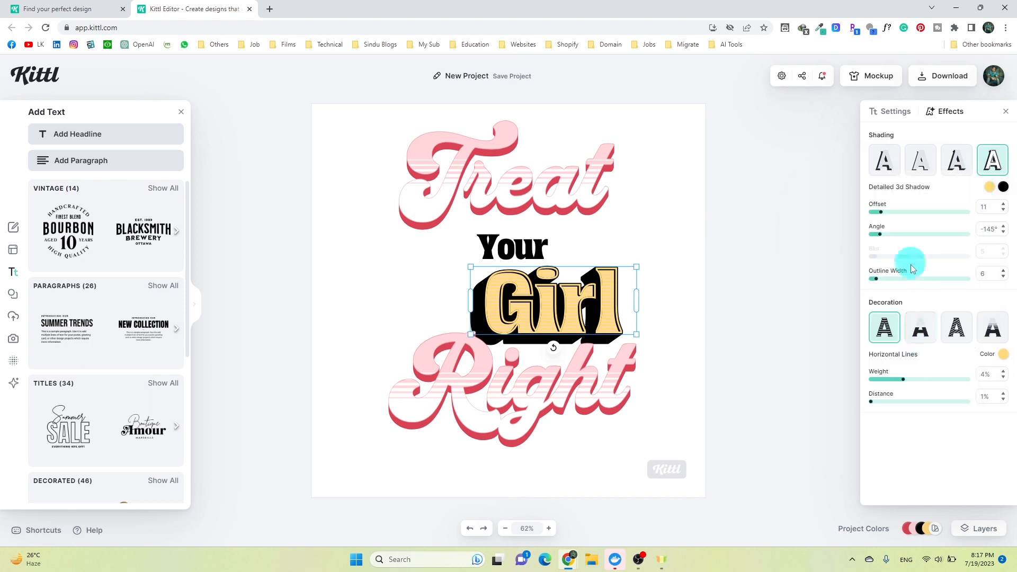
mouse_move(883, 216)
mouse_down()
mouse_move(906, 214)
mouse_move(879, 214)
mouse_up()
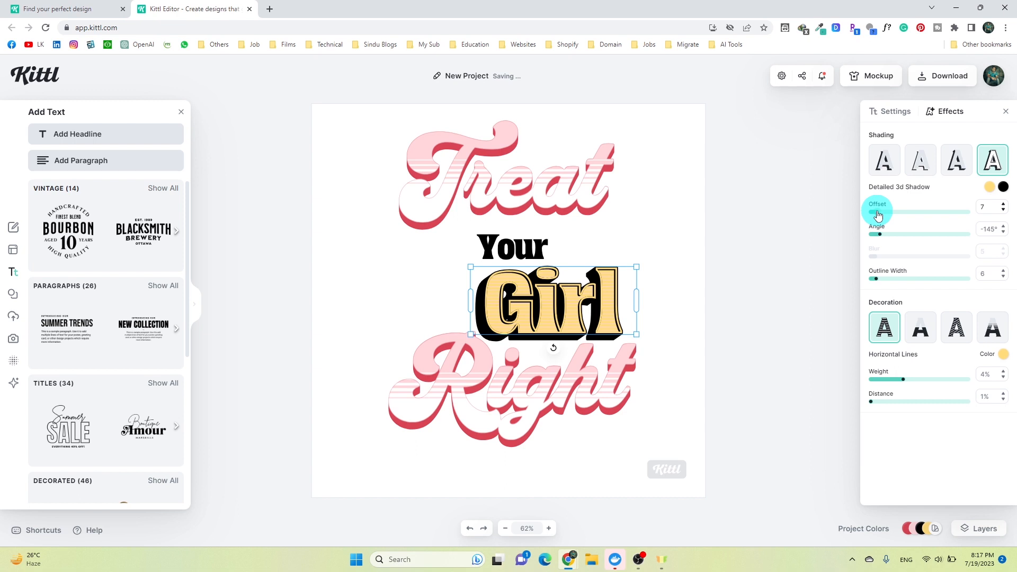
drag(878, 237, 880, 238)
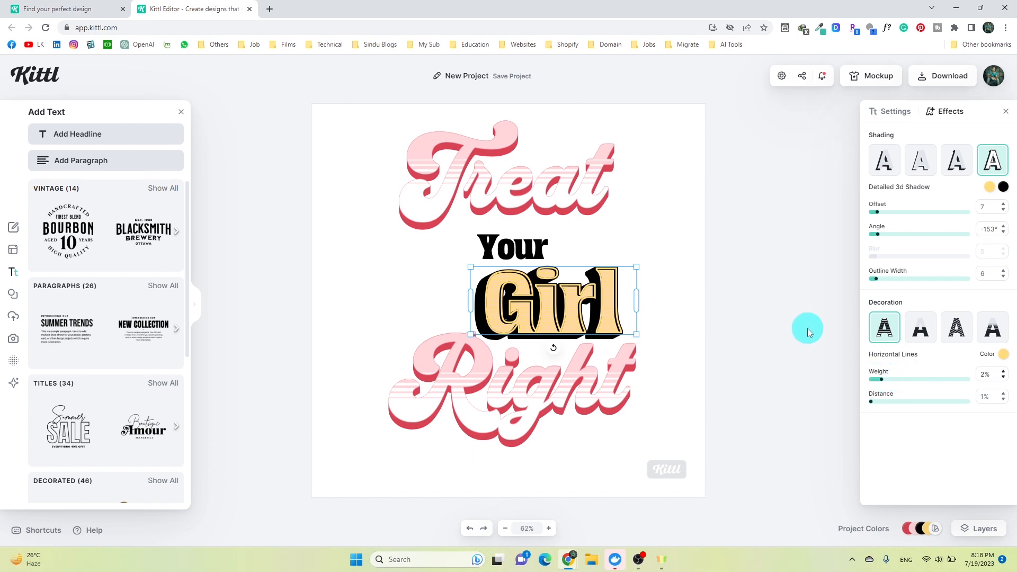
- Apply the Detailed 3d Shadow to the word Your with a light yellow ffdc7c stroke and a black 000000 shadow
click(540, 242)
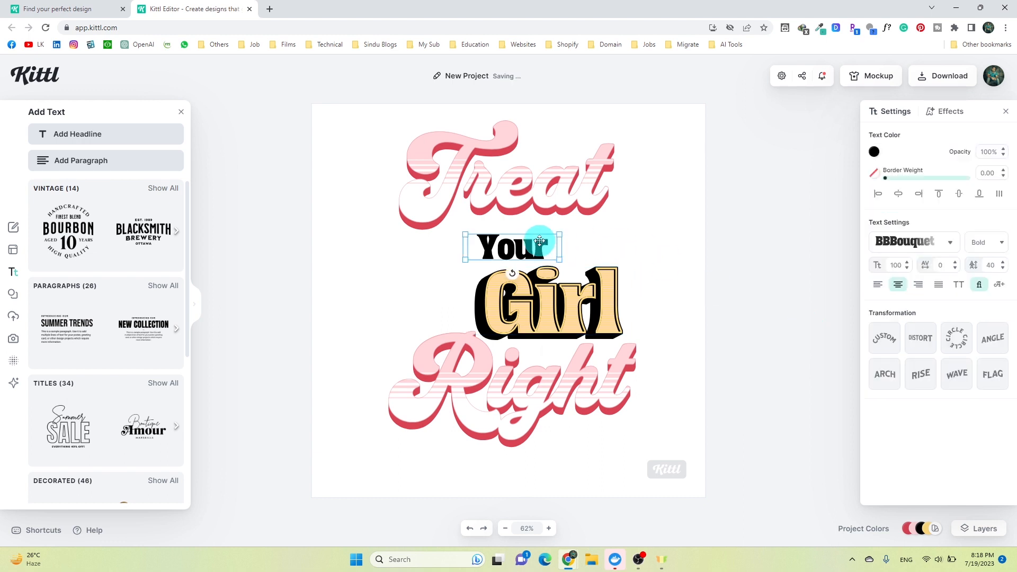
click(946, 111)
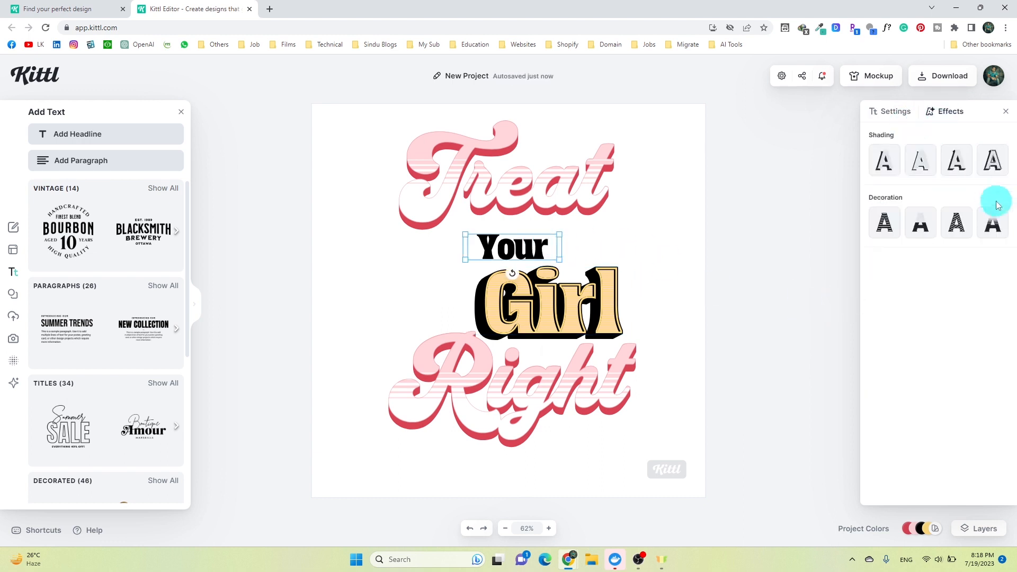
click(999, 166)
click(990, 187)
click(920, 403)
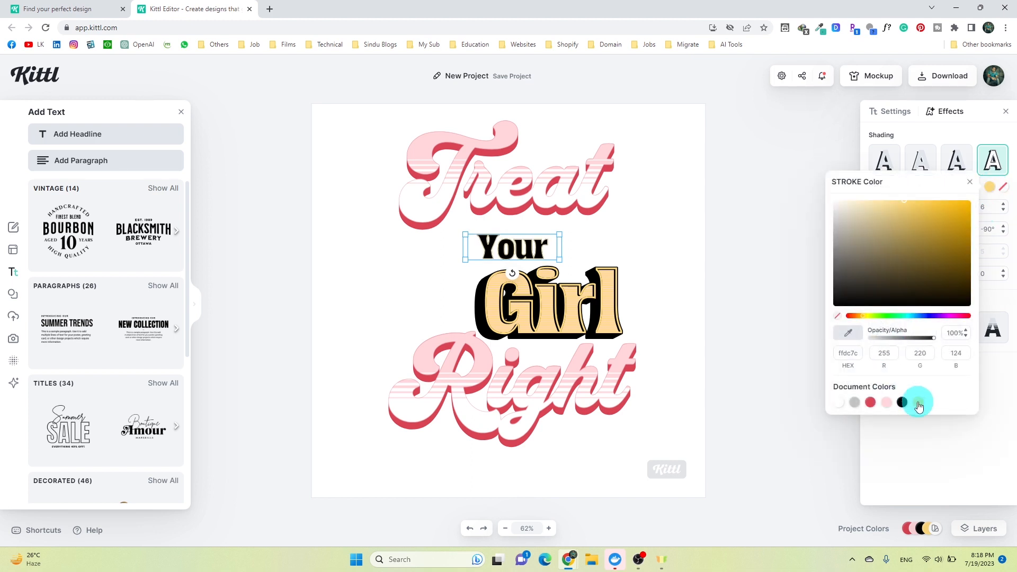
click(1004, 186)
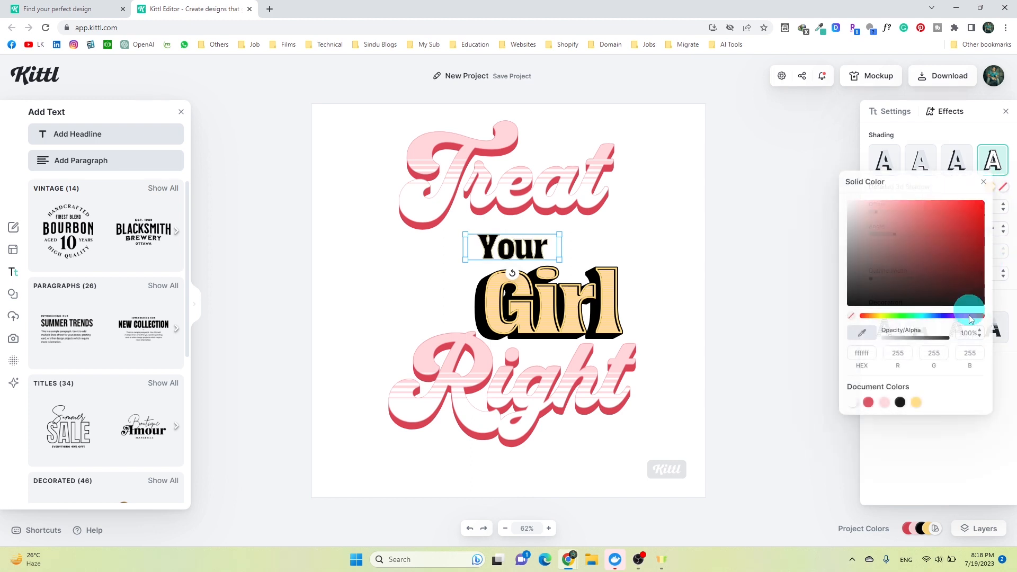
click(901, 403)
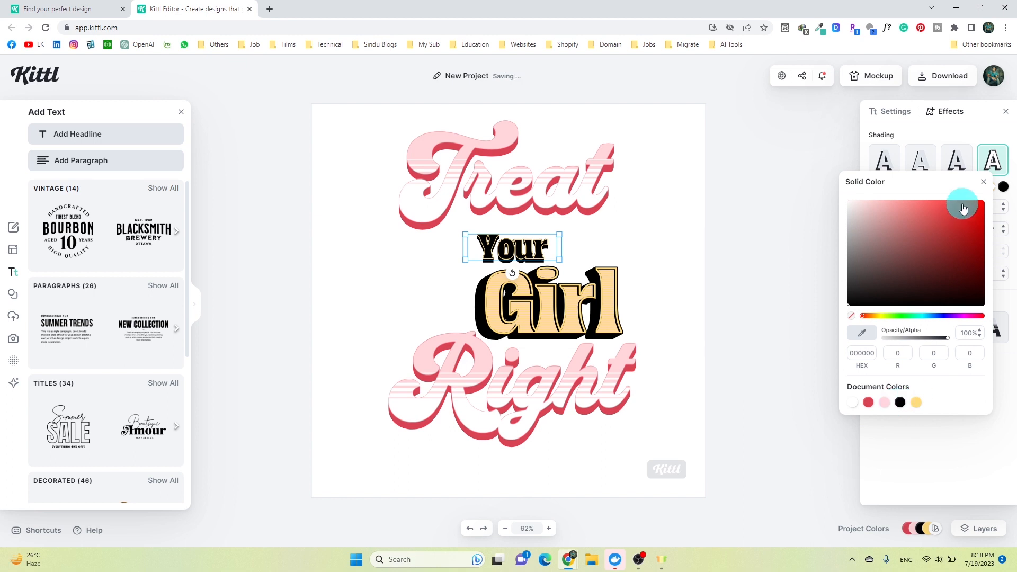
- Add the Horizontal Lines decoration to the word Your in light yellow ffdc7c
click(897, 112)
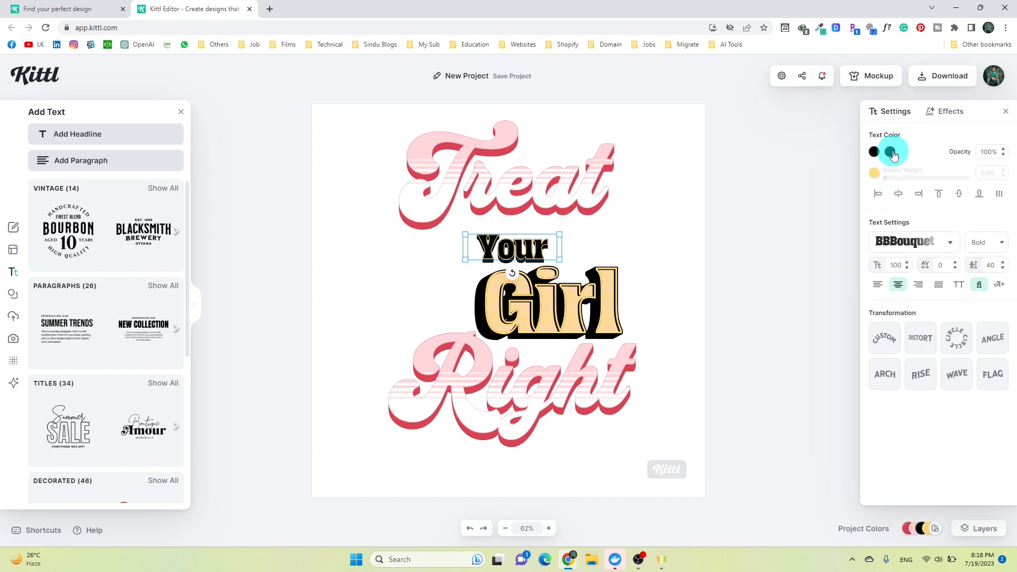
click(949, 111)
click(907, 110)
click(890, 152)
click(803, 357)
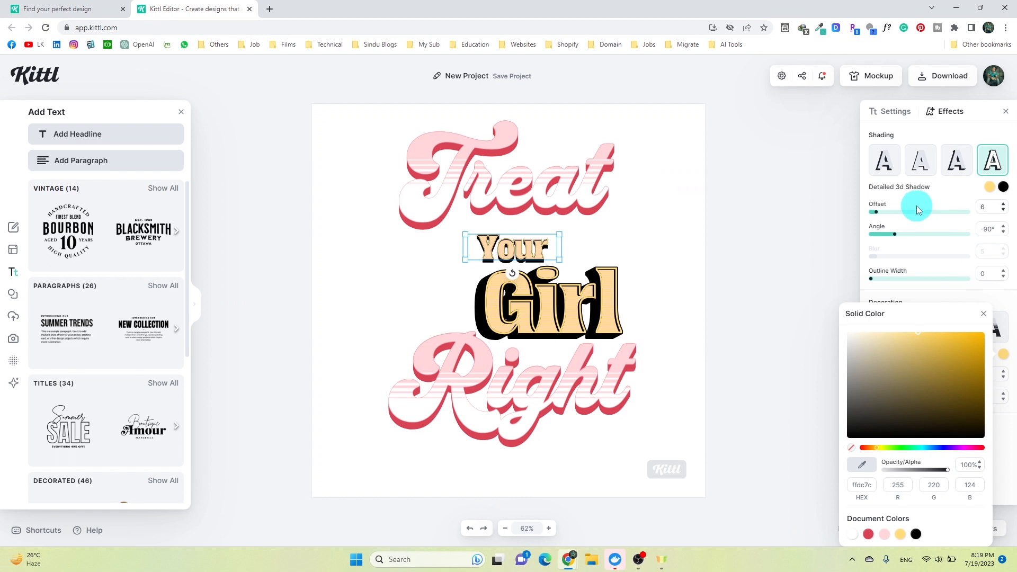
- Set the shadow of the word Your to offset 8 and angle -166°
click(880, 214)
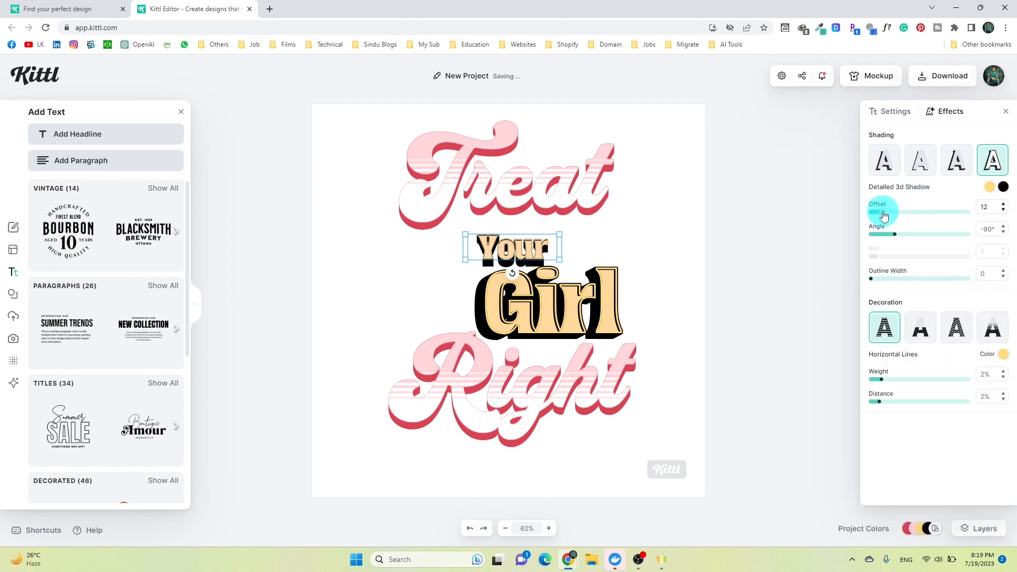
drag(895, 238, 876, 239)
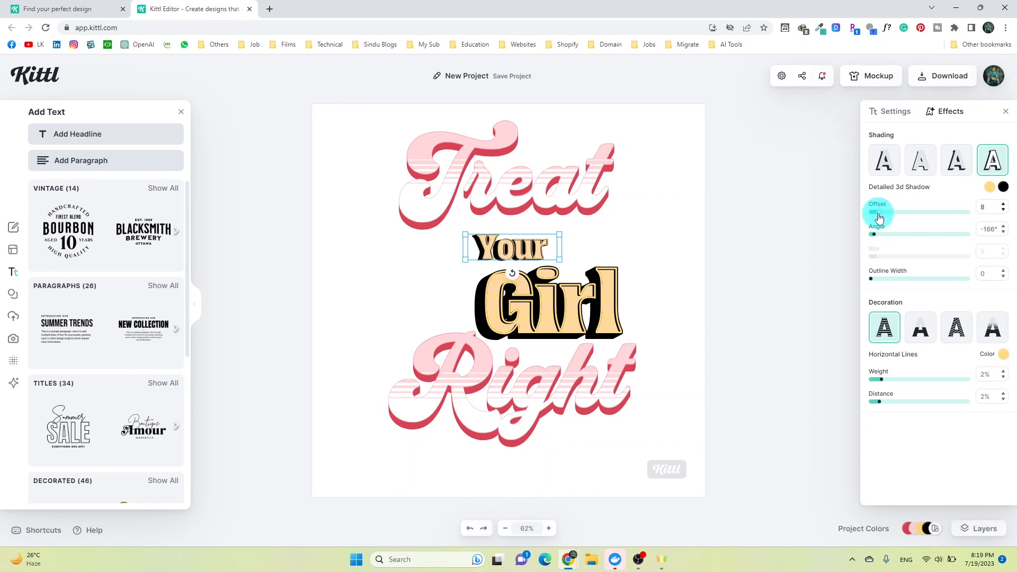
click(790, 292)
- Try the Wave transformation on the word Treat and move Your up closer beneath it
click(518, 177)
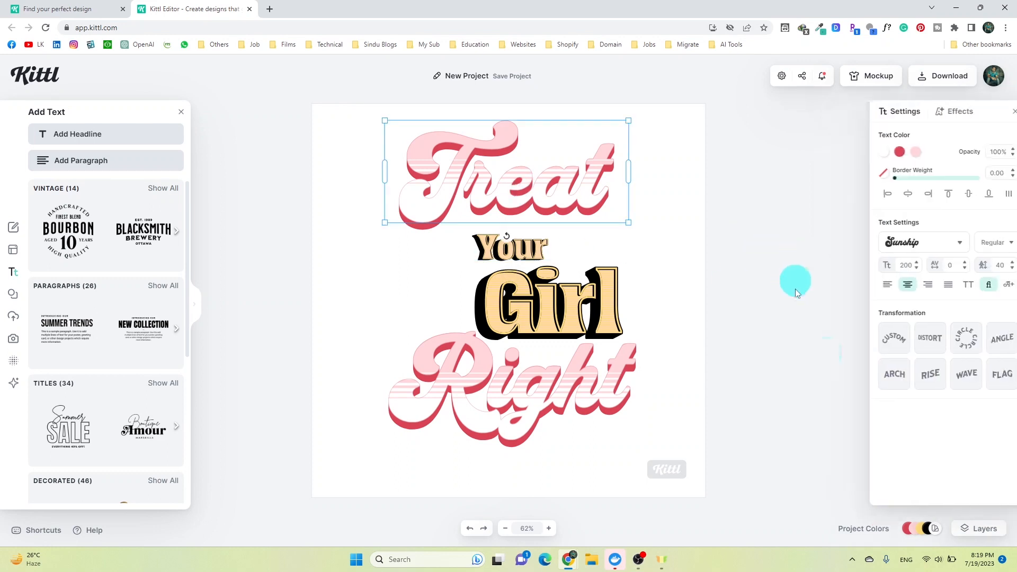
click(958, 377)
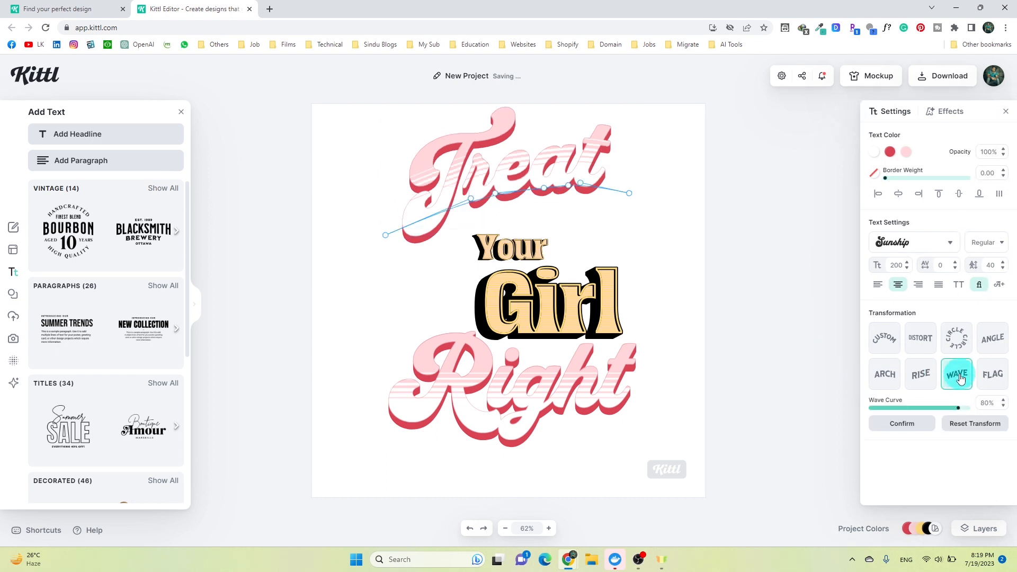
click(995, 385)
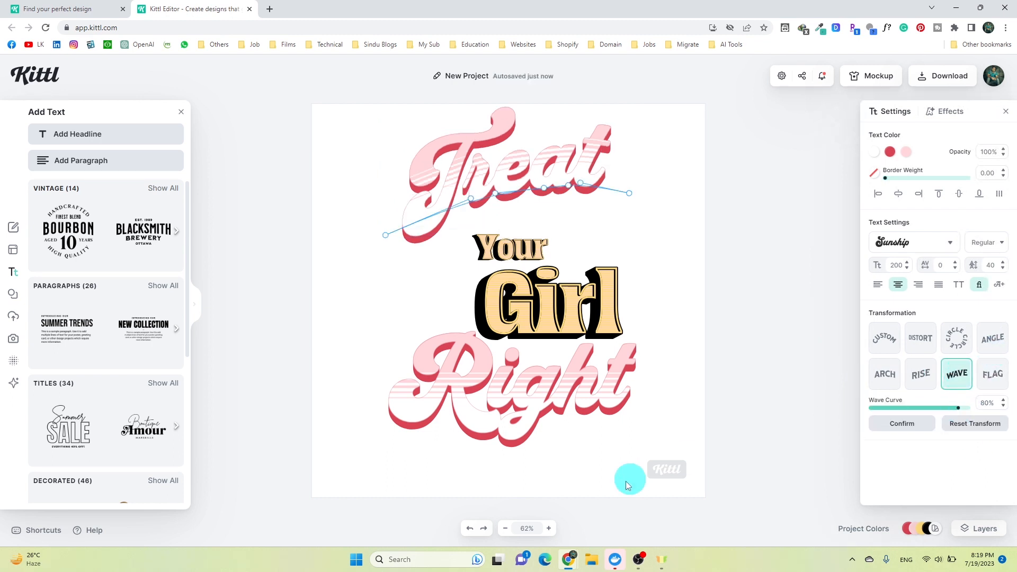
drag(501, 246, 498, 227)
click(517, 109)
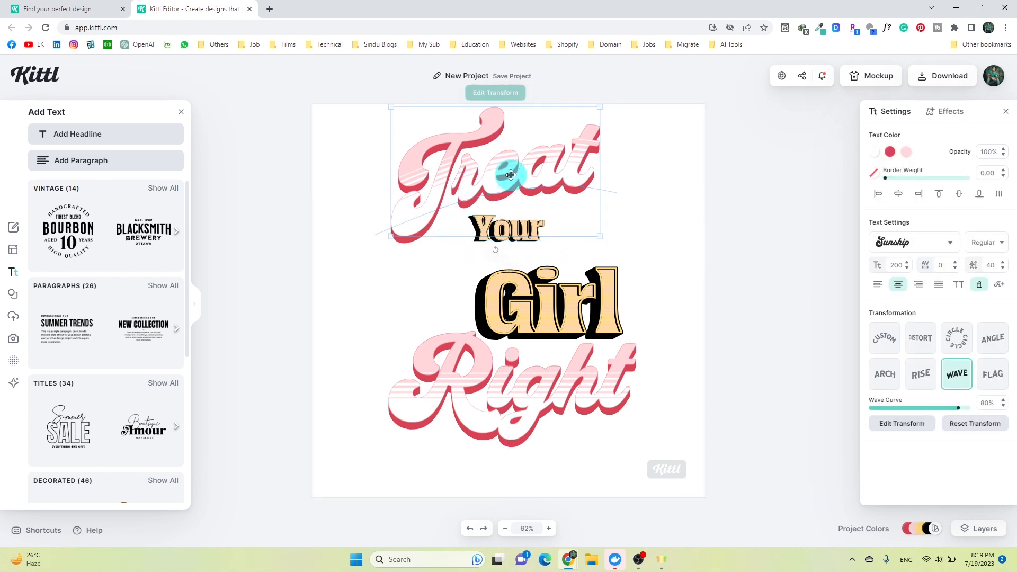
- Try the Flag and Arch transformations on Treat, settle on Rise, and shift Your slightly left beneath it
click(993, 376)
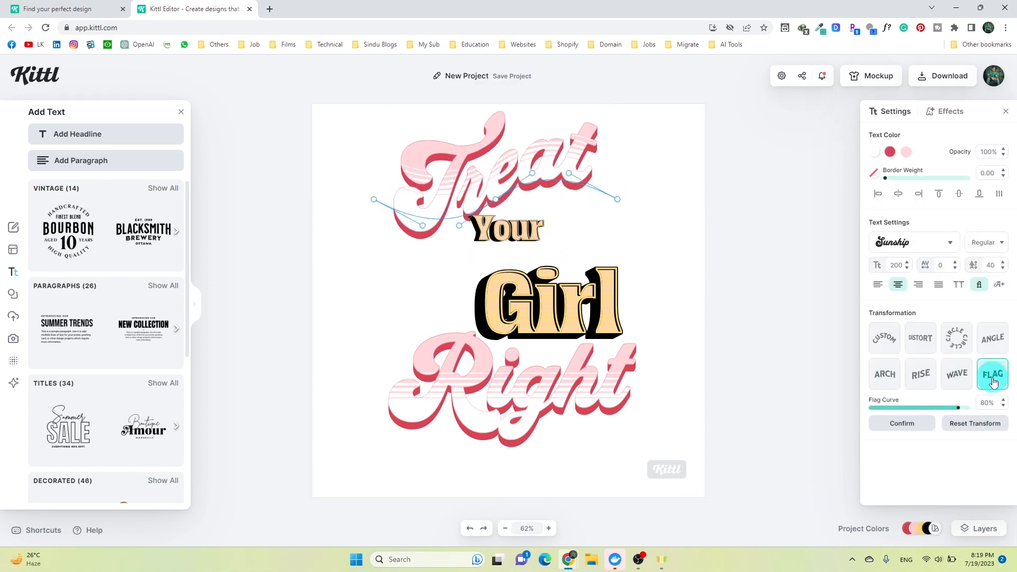
click(889, 390)
click(920, 383)
click(621, 290)
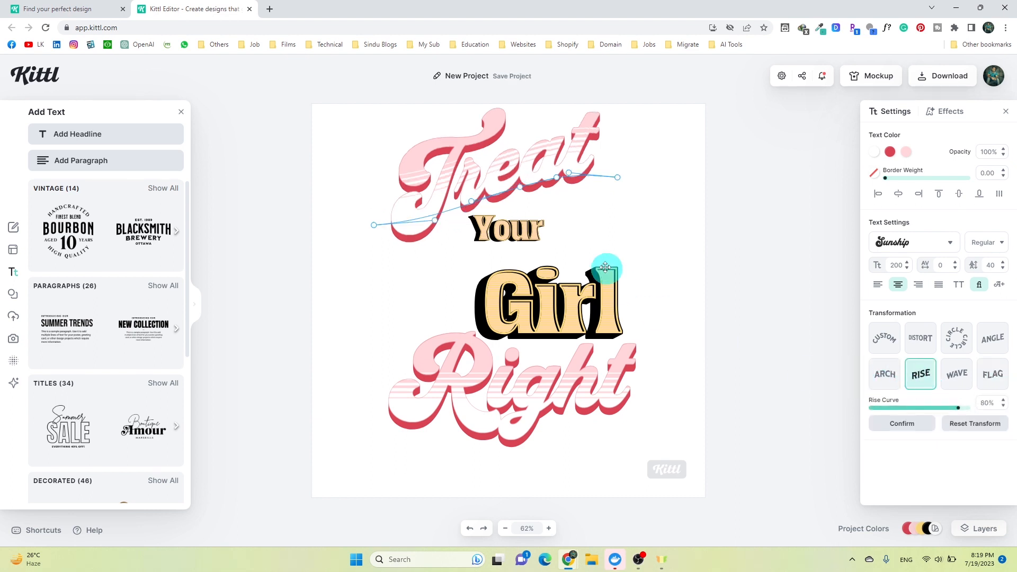
click(500, 230)
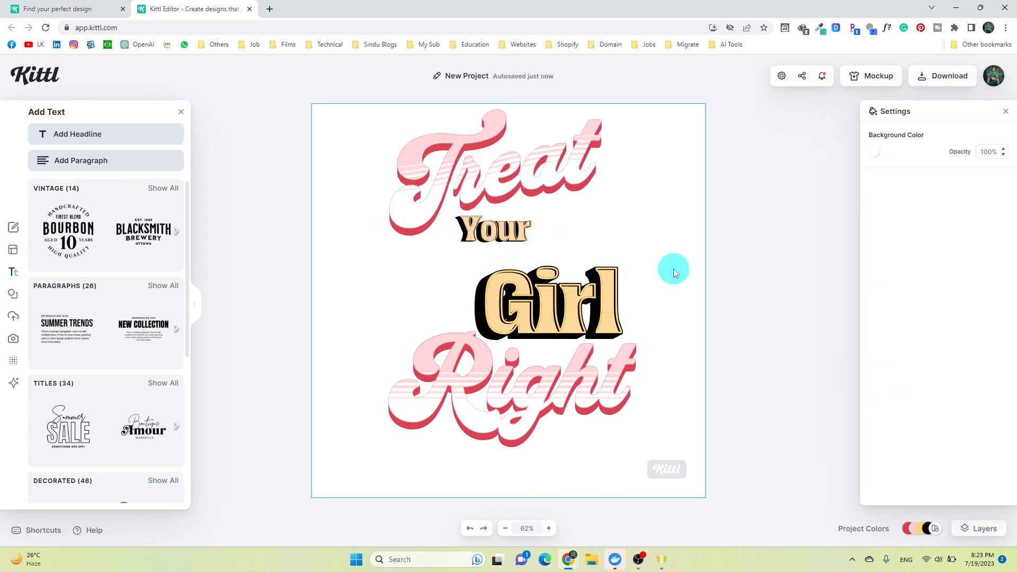
- Apply the Rise transformation to Girl with a 41% curve and move the word up closer to Your
click(563, 301)
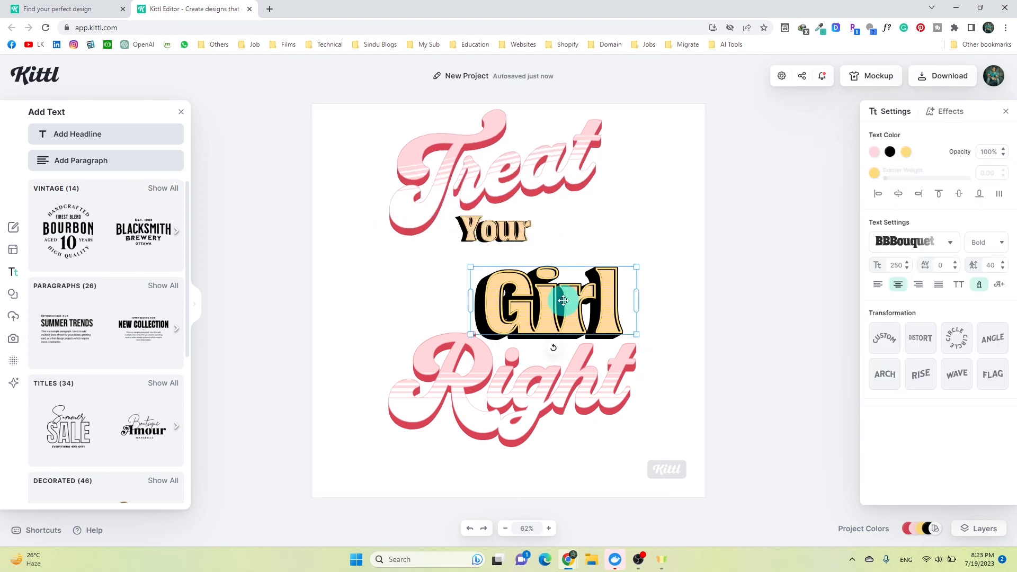
click(921, 374)
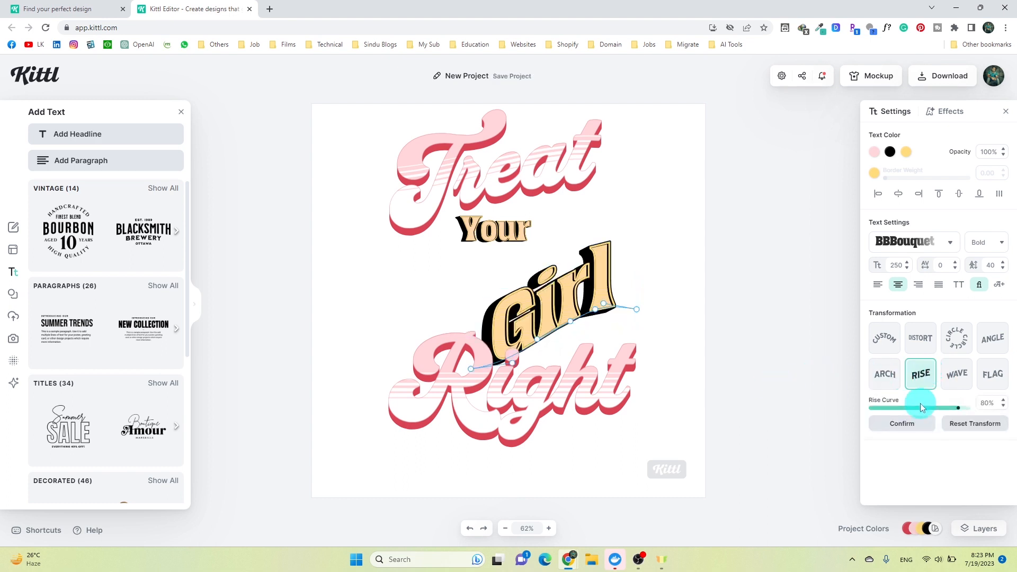
drag(954, 413, 941, 419)
drag(551, 310, 552, 280)
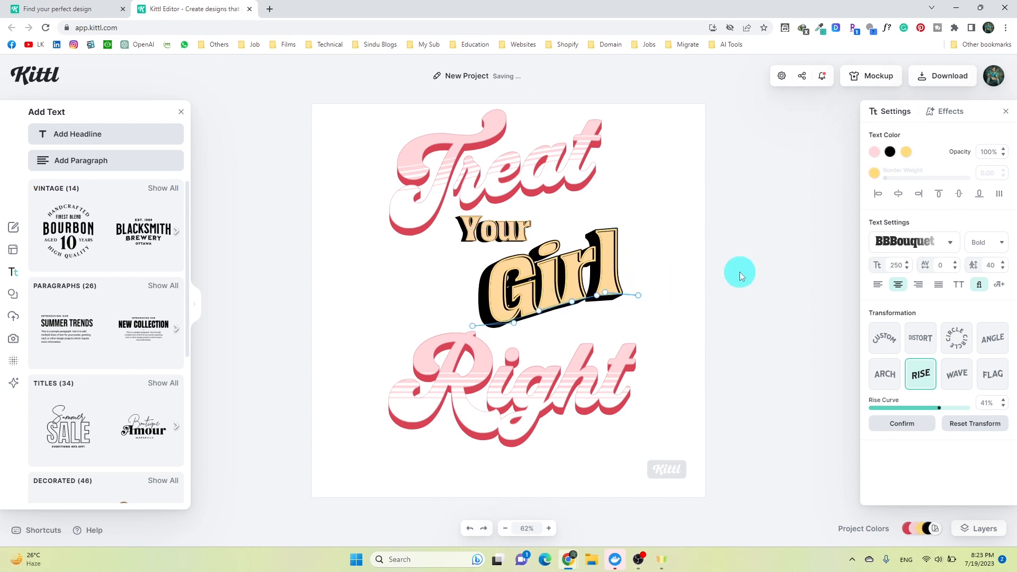
drag(556, 299, 563, 295)
- Move the word Right up and slightly left so it sits closer beneath Girl
click(526, 381)
click(675, 388)
drag(506, 395, 494, 384)
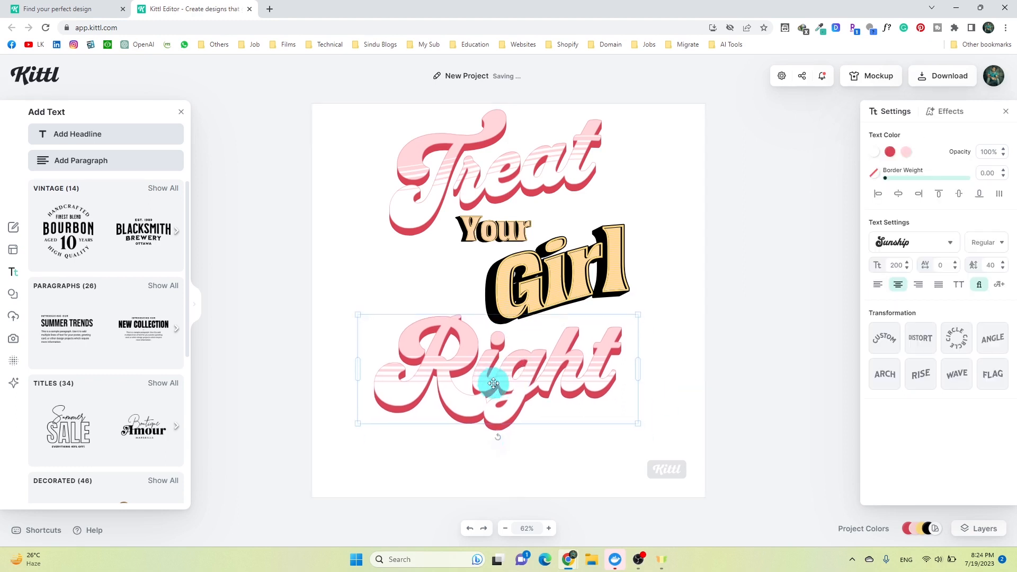
- Try a 17% Rise curve on Girl, then reapply Rise and set its curve to 59%
click(609, 277)
mouse_move(939, 414)
mouse_down()
mouse_move(951, 413)
mouse_move(929, 412)
mouse_up()
click(953, 377)
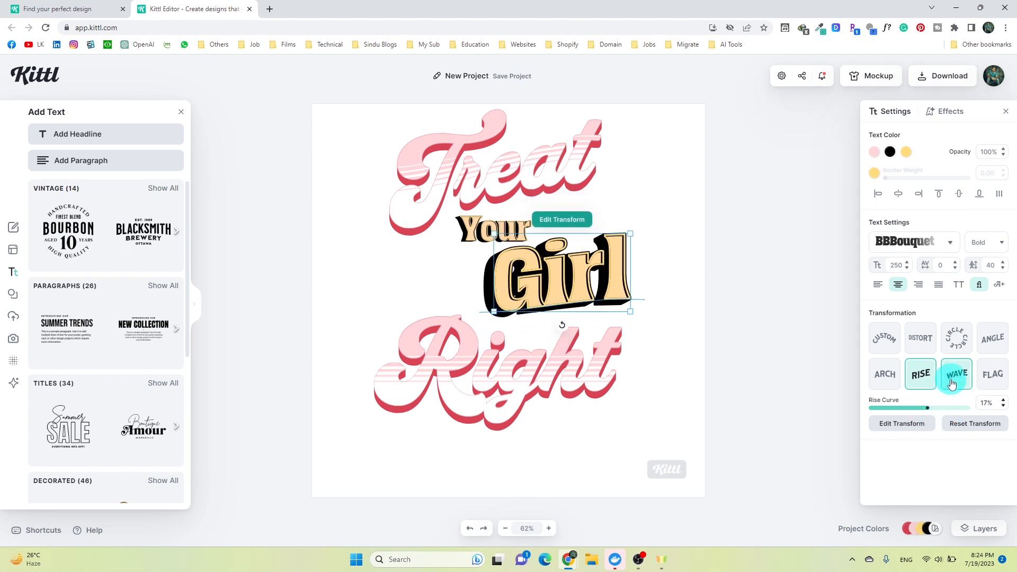
click(921, 375)
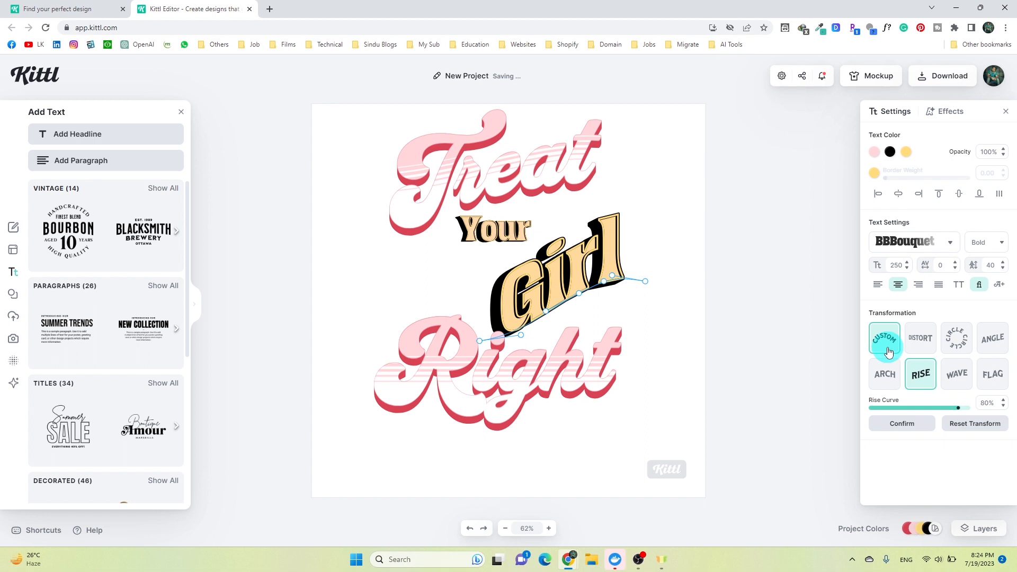
click(950, 409)
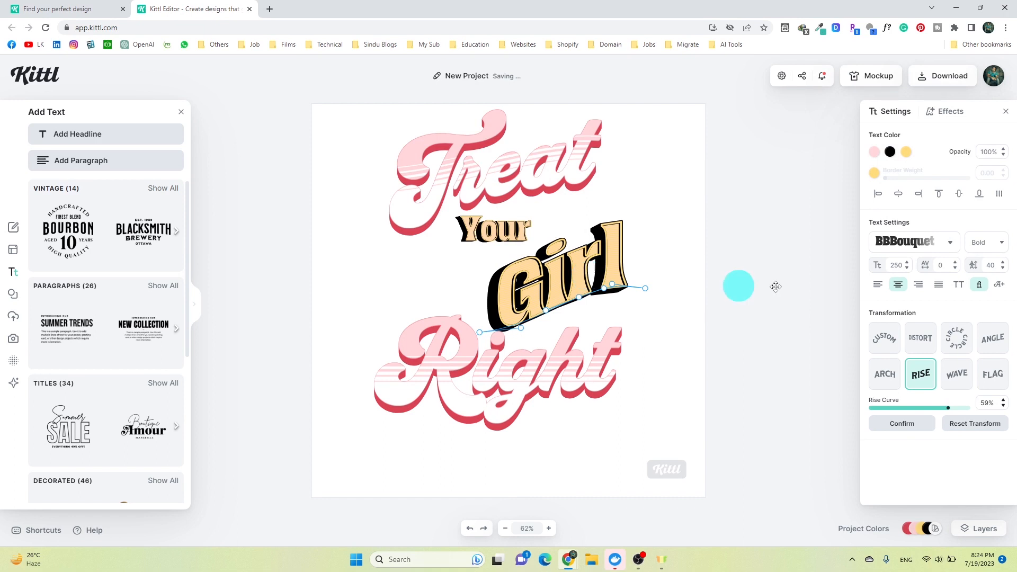
- Change Girl to uppercase with letter spacing 97 and move it left beneath Your
click(961, 289)
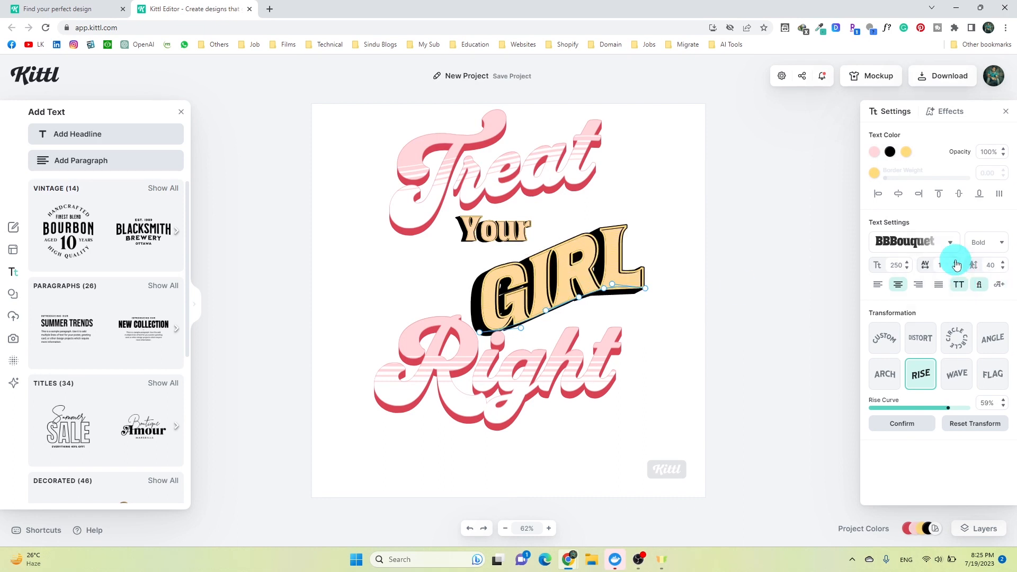
click(956, 262)
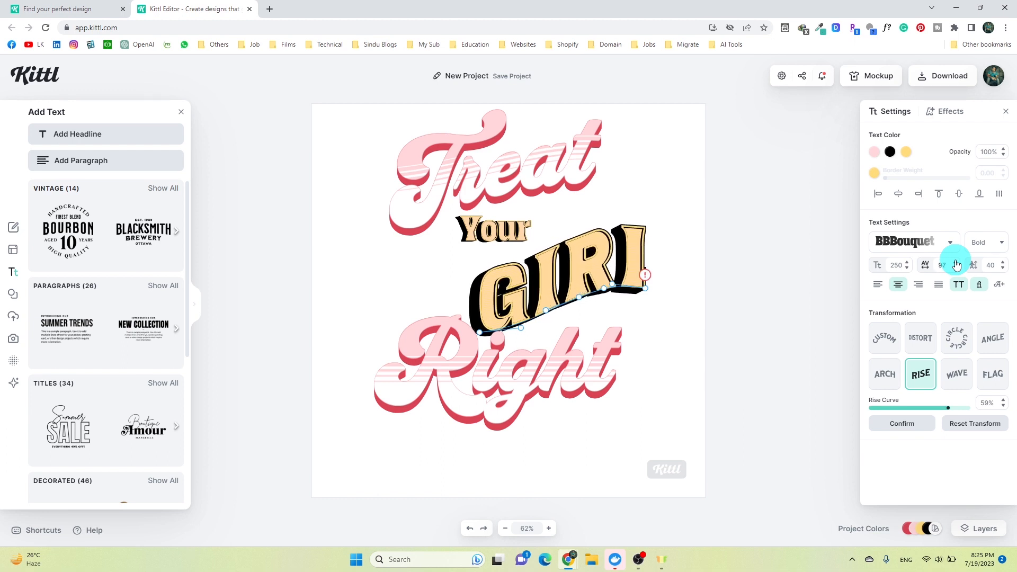
drag(530, 275, 489, 266)
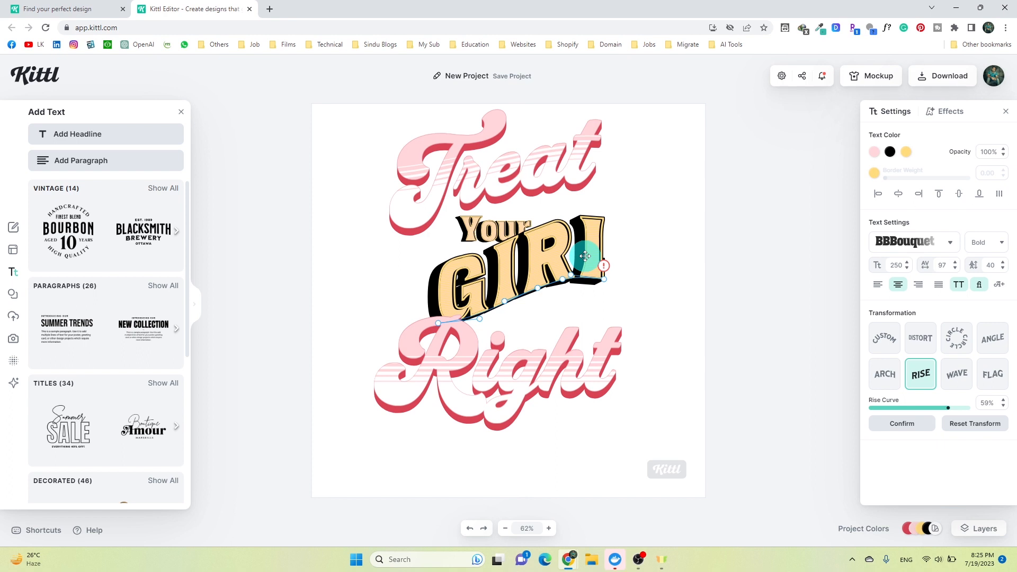
click(626, 284)
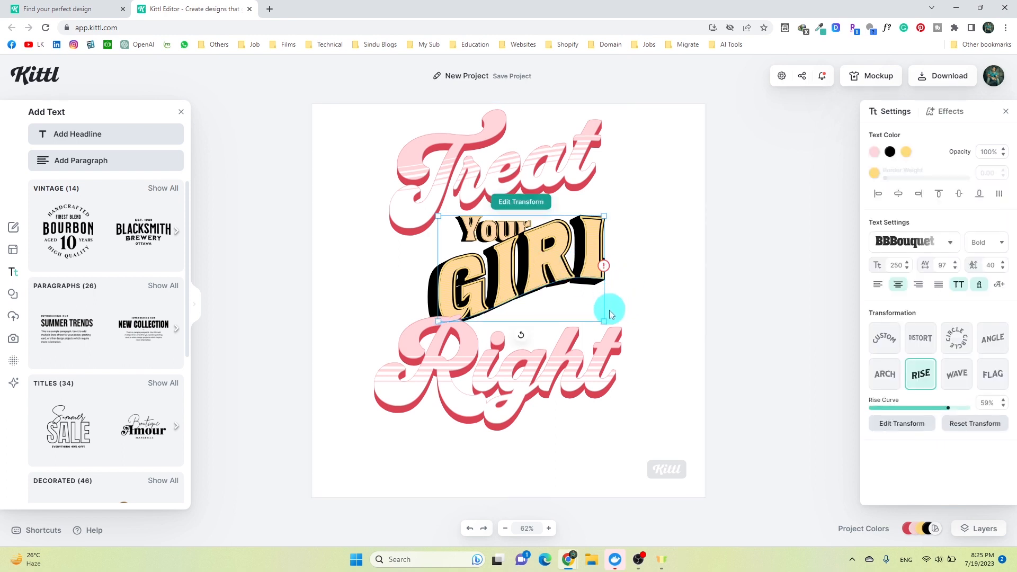
- Resize GIRL to font size 224 and set its letter spacing to 167
drag(596, 315, 575, 288)
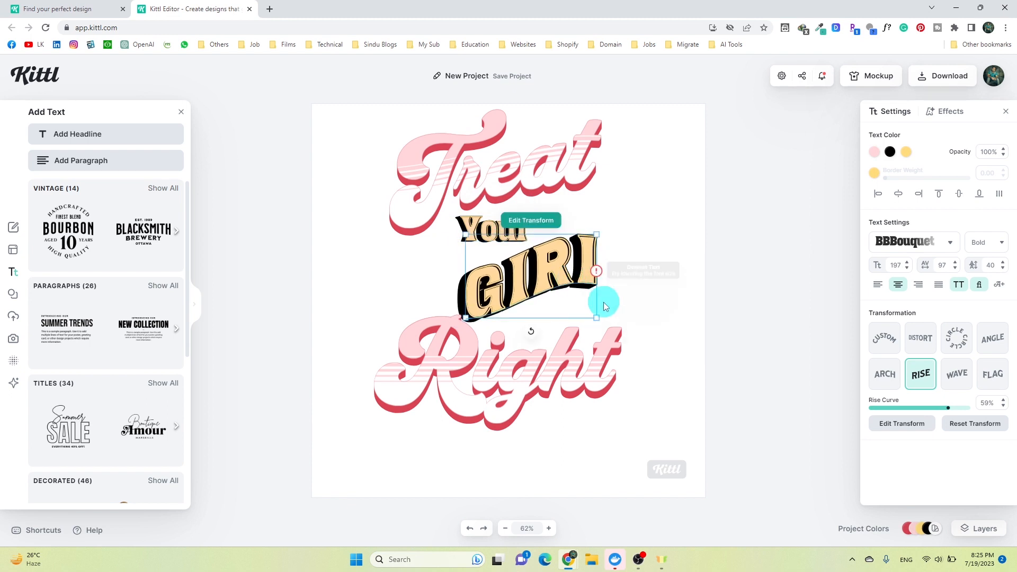
click(908, 269)
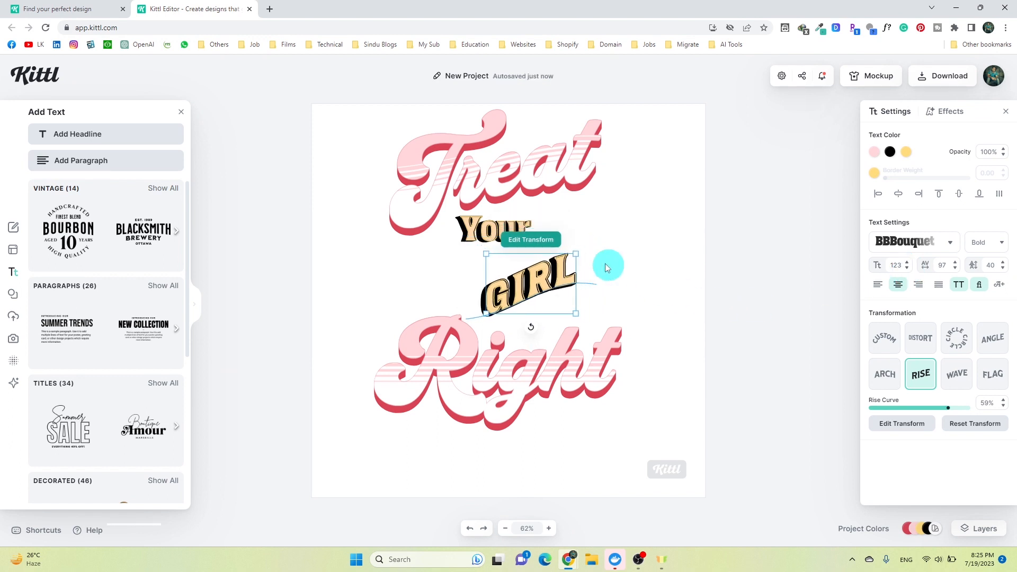
drag(576, 260, 675, 229)
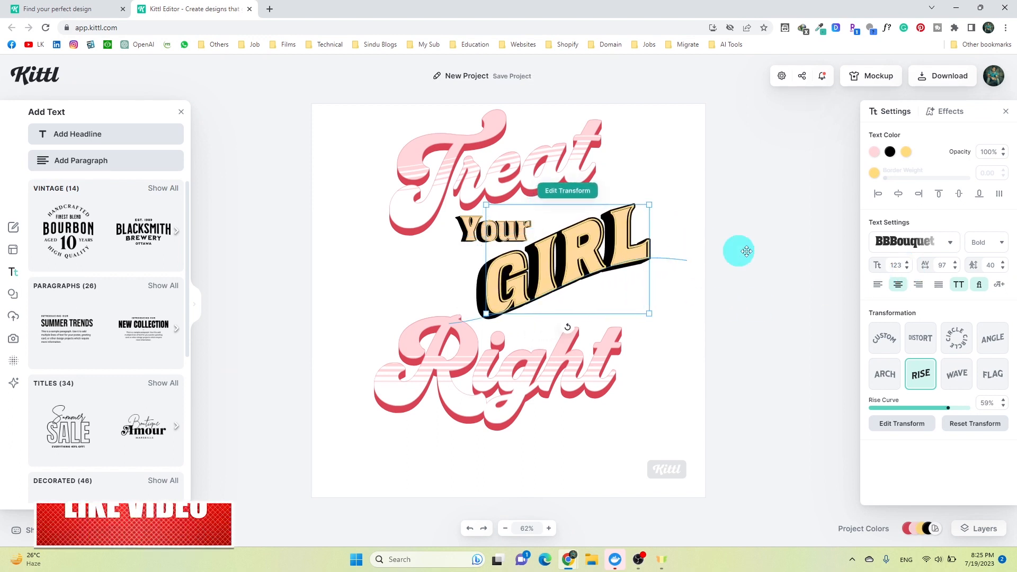
click(956, 263)
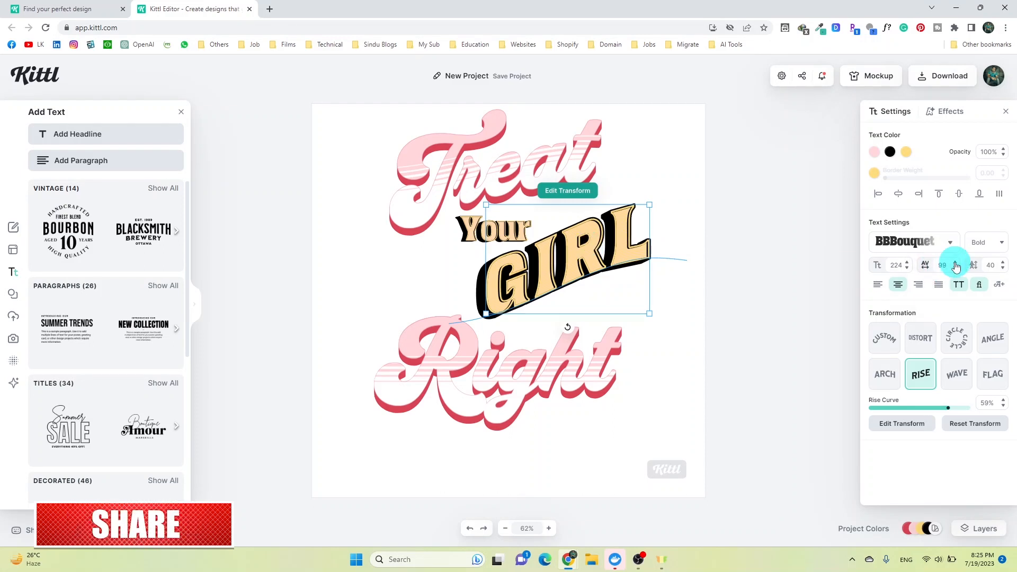
drag(956, 265, 956, 265)
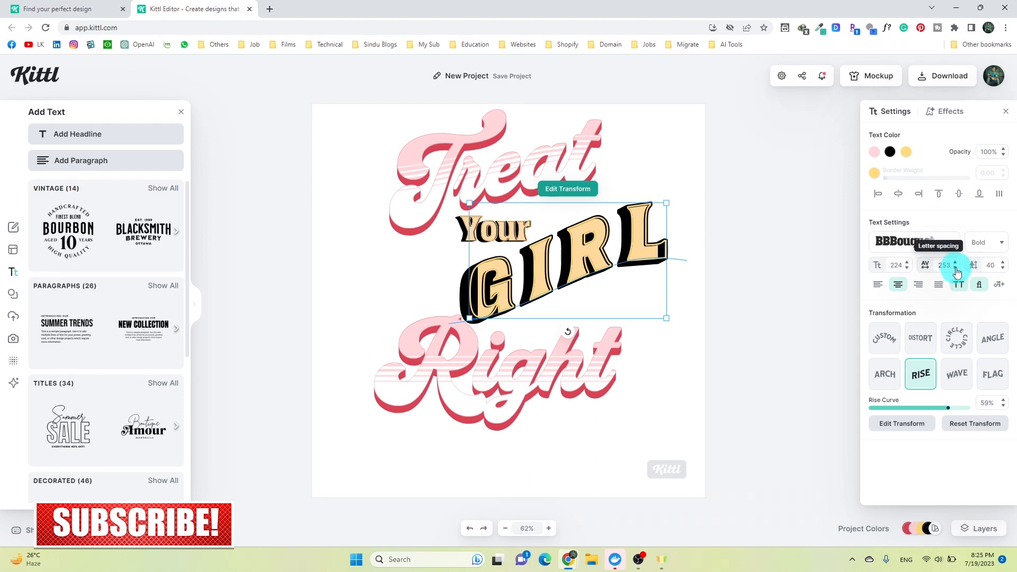
click(956, 269)
drag(957, 269, 957, 271)
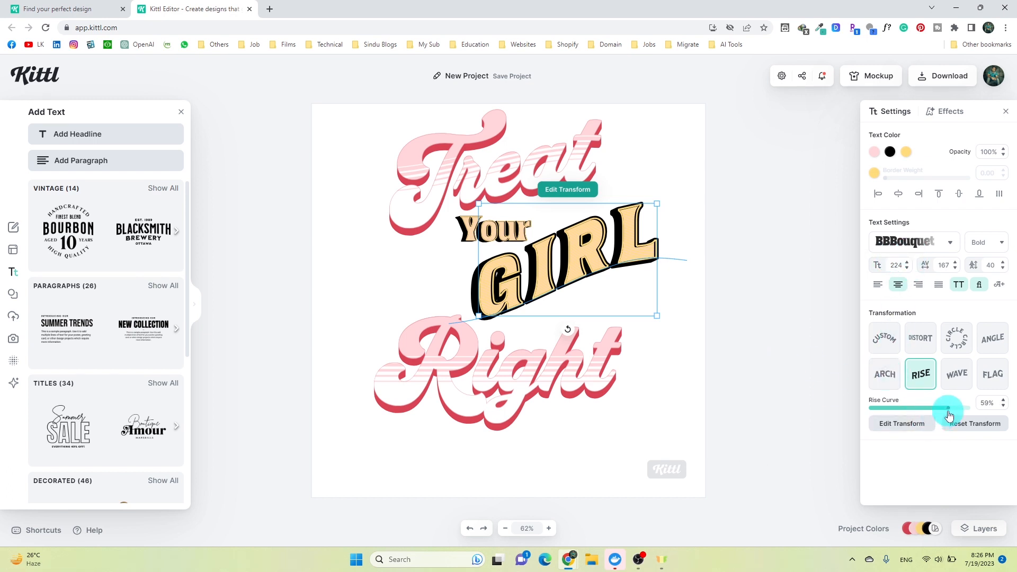
- Set GIRL's Rise curve to 75% and reposition GIRL and Right so they stack with clear spacing beneath Your
drag(948, 415, 957, 414)
drag(548, 279, 471, 293)
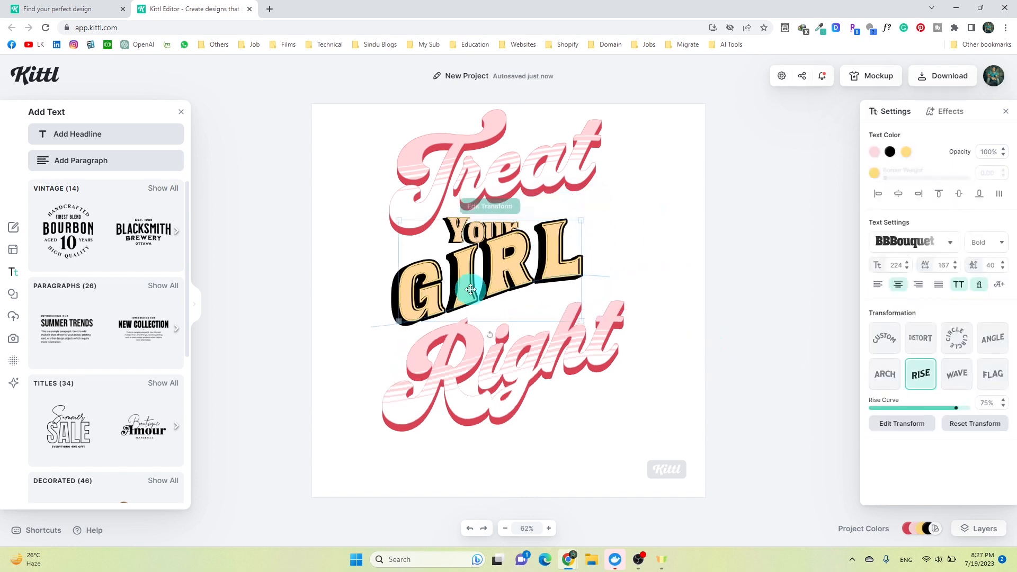
drag(491, 368, 493, 389)
mouse_move(524, 256)
mouse_down()
mouse_move(533, 271)
mouse_move(539, 265)
mouse_up()
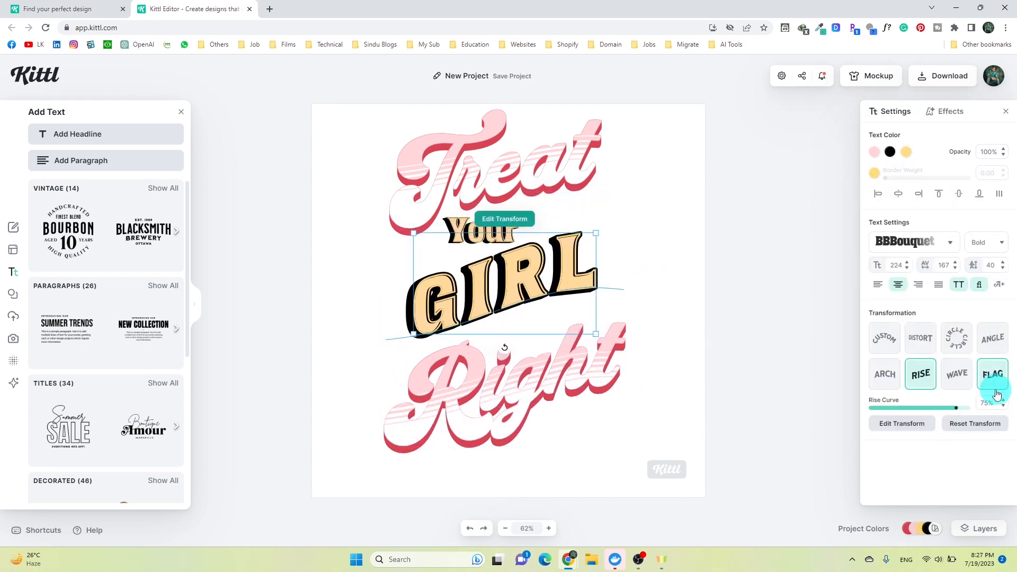
- Set GIRL's Rise curve to 56% and move Your to the right, above the RL of GIRL
drag(952, 412, 947, 408)
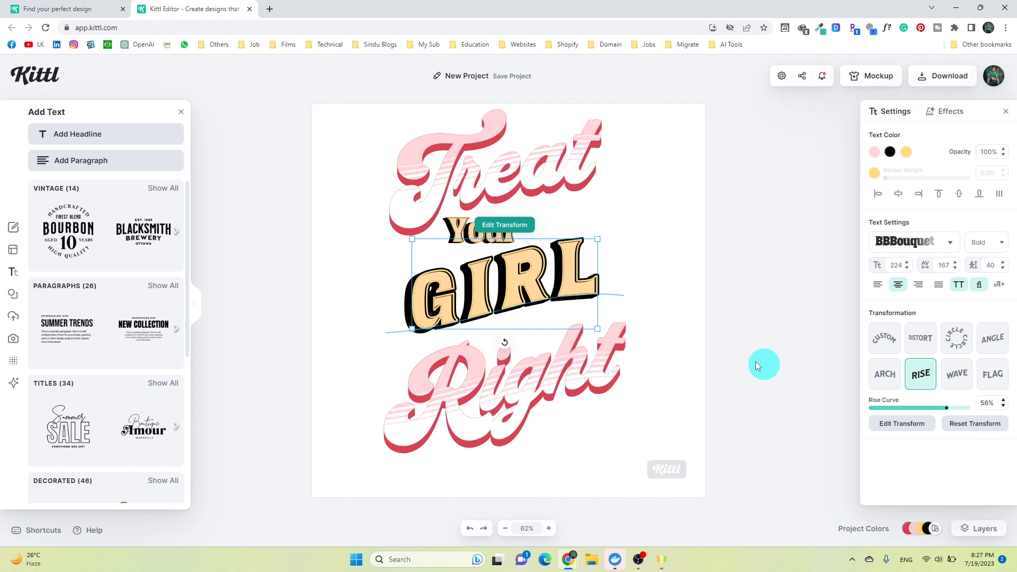
click(672, 345)
drag(483, 230, 557, 222)
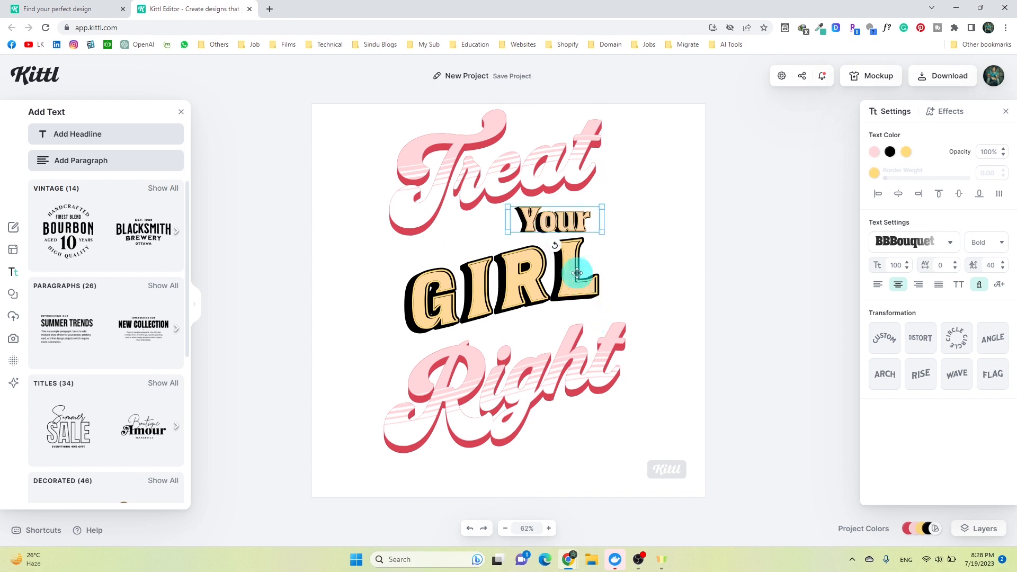
- Replace the Rise transformation on Right with Angle at an 80% curve
click(551, 363)
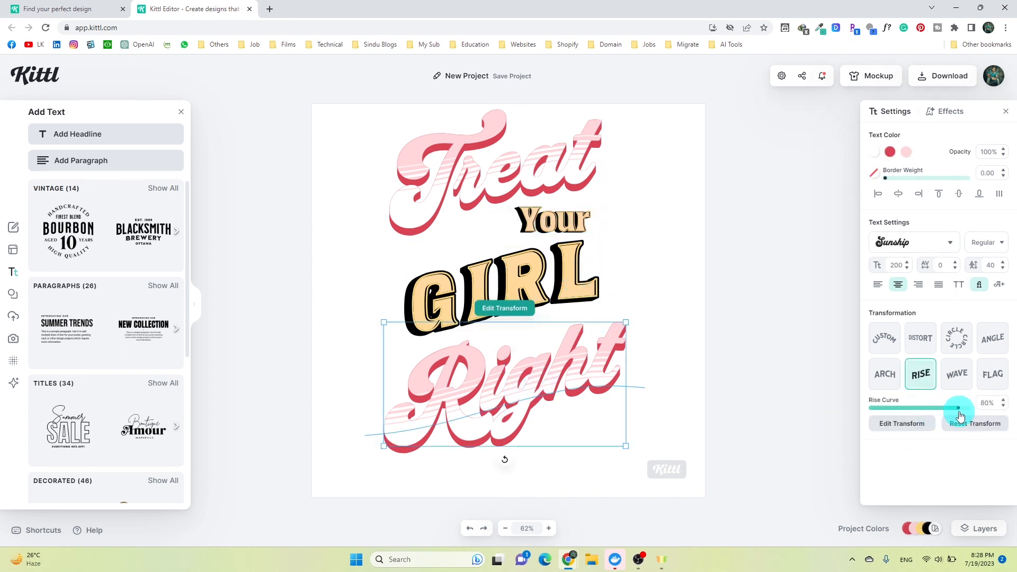
click(925, 386)
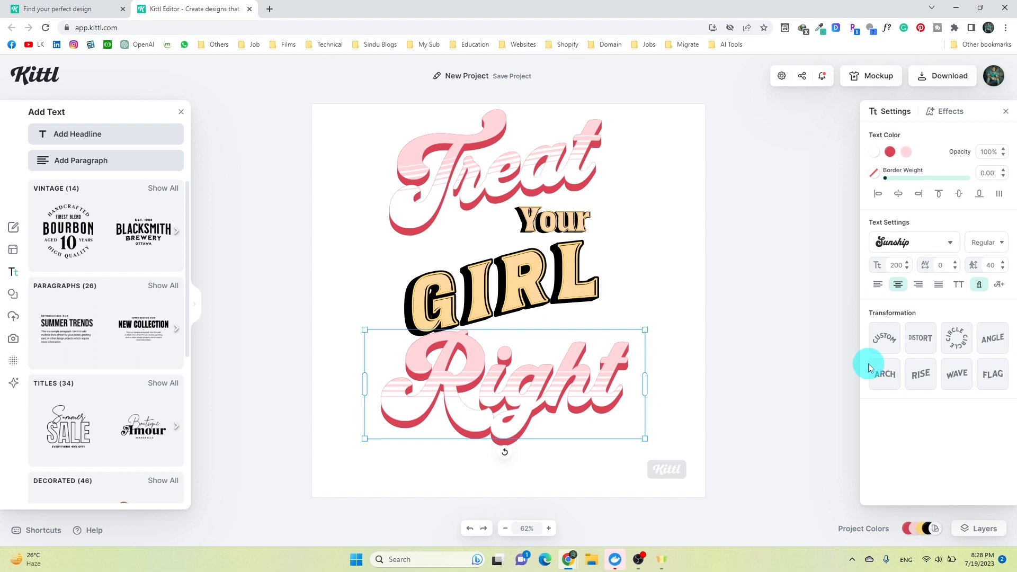
click(991, 347)
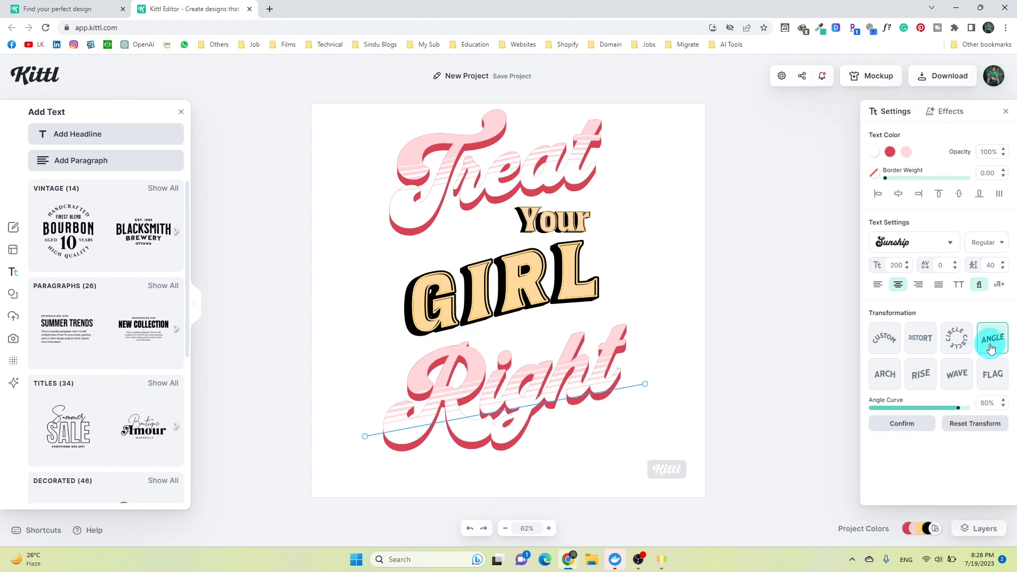
click(718, 383)
click(521, 391)
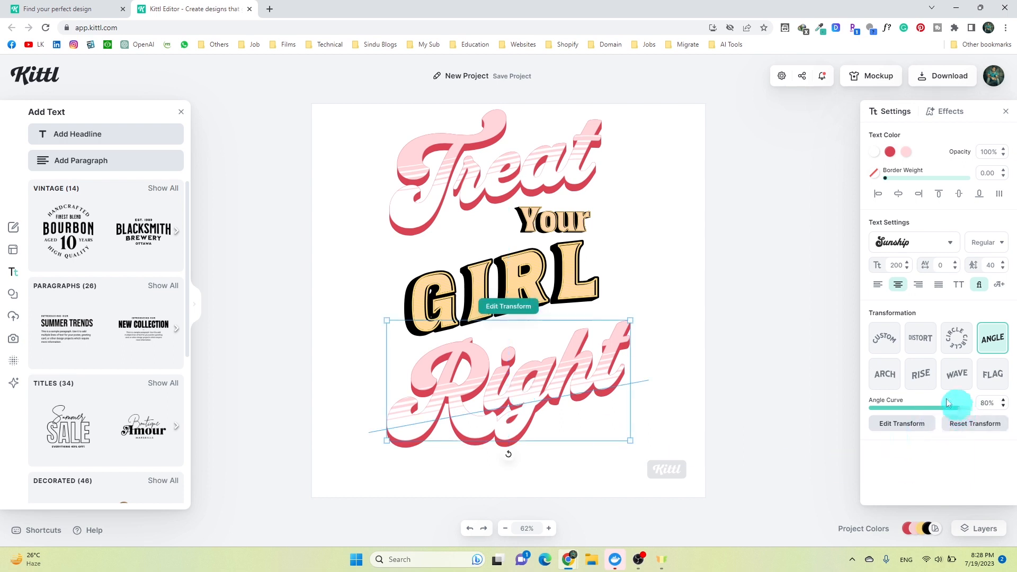
- Try a 52% Rise curve and the Wave transformation on GIRL
click(526, 288)
mouse_move(938, 413)
mouse_down()
mouse_move(863, 409)
mouse_move(948, 416)
mouse_up()
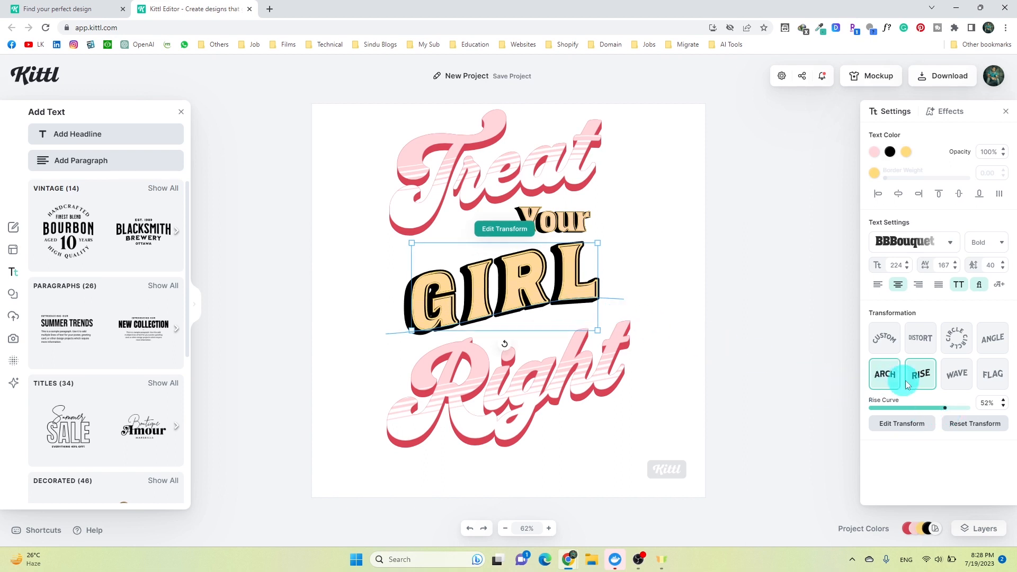
click(959, 380)
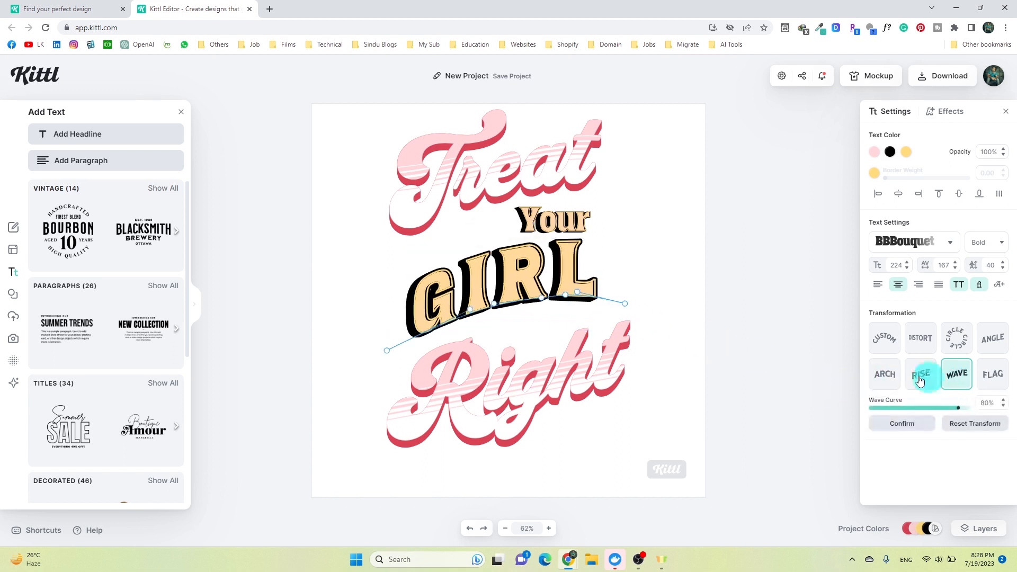
- Apply the Flag transformation to GIRL with a 47% curve and nudge the word slightly right
click(992, 377)
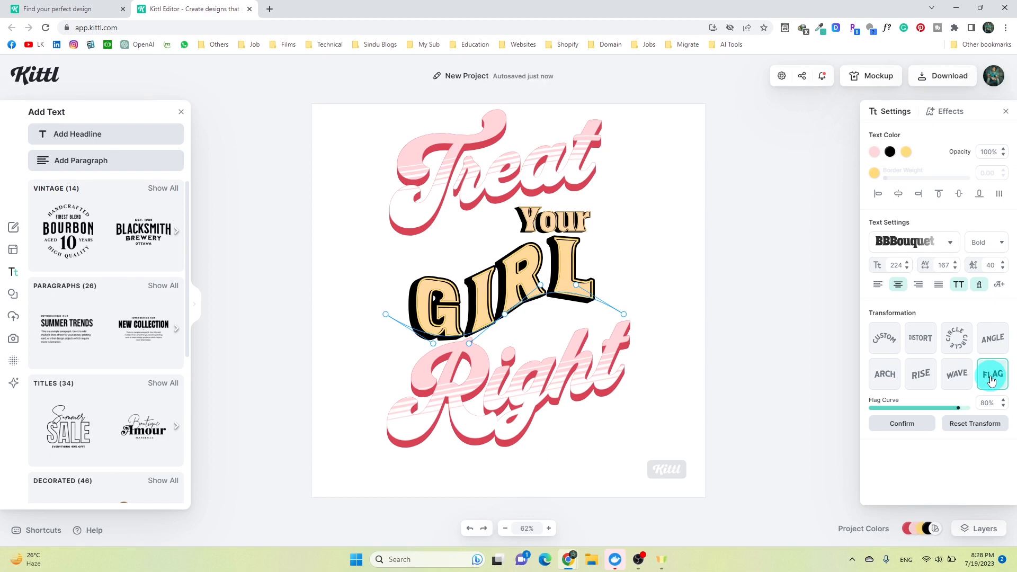
drag(523, 279, 536, 279)
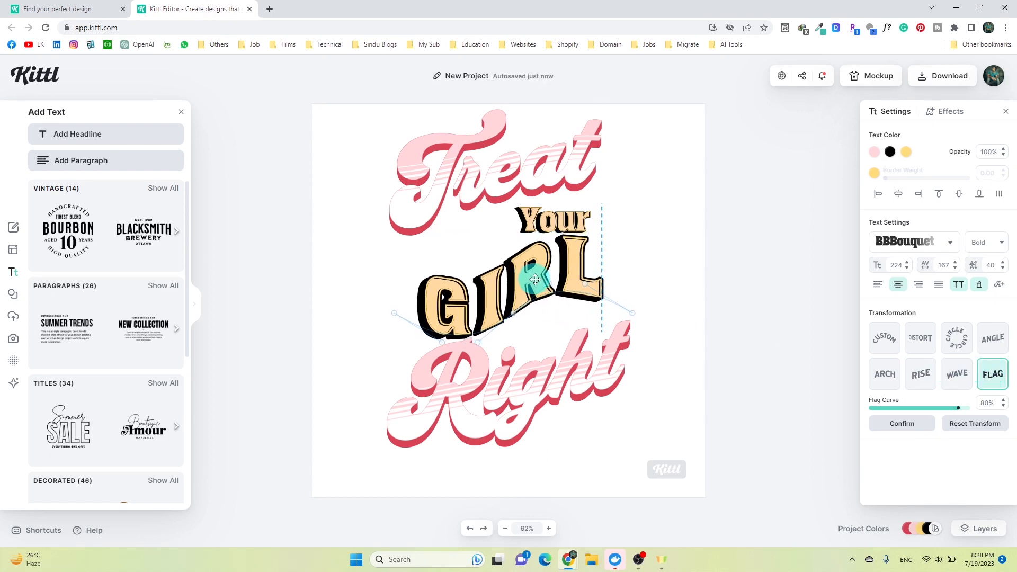
drag(958, 408, 945, 411)
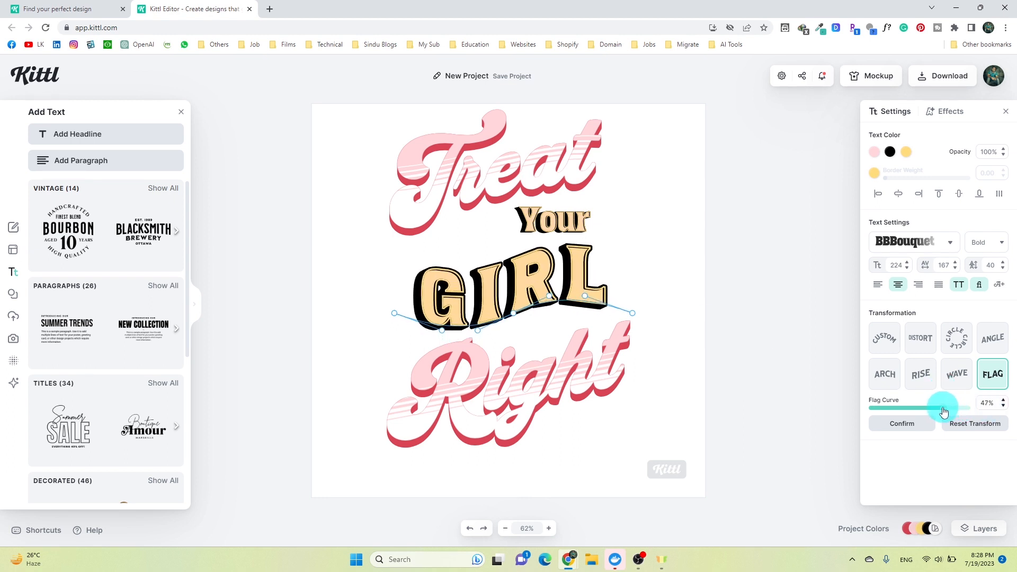
click(667, 388)
- Increase Treat's transformation curve, adjust its position slightly, and align Your with the right edge of GIRL
click(477, 180)
drag(947, 410, 956, 409)
drag(523, 157, 522, 160)
click(714, 237)
click(567, 220)
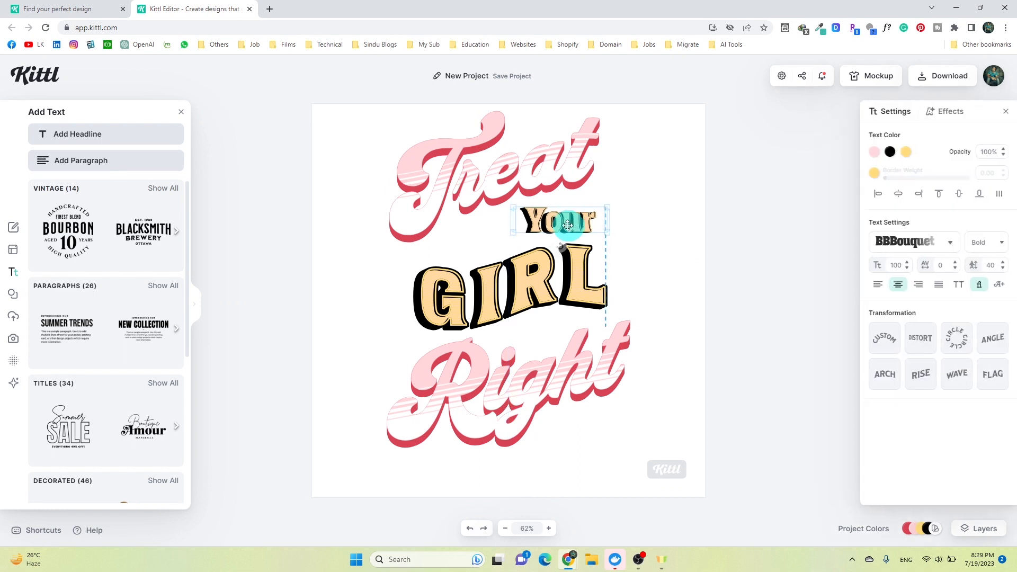
- Set the artboard background to dark green #216630 and download the design as an 800 px PNG
click(659, 130)
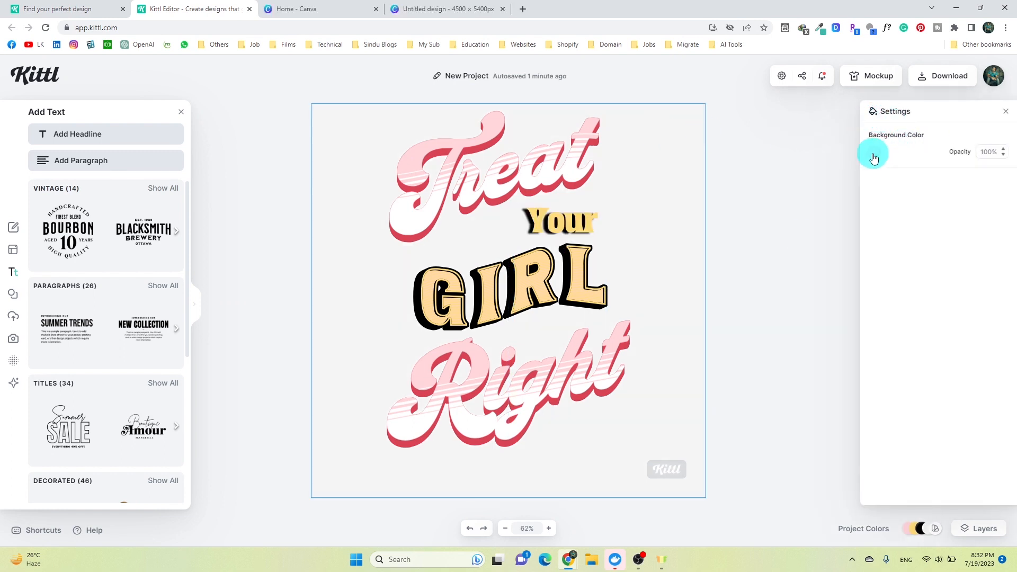
click(874, 154)
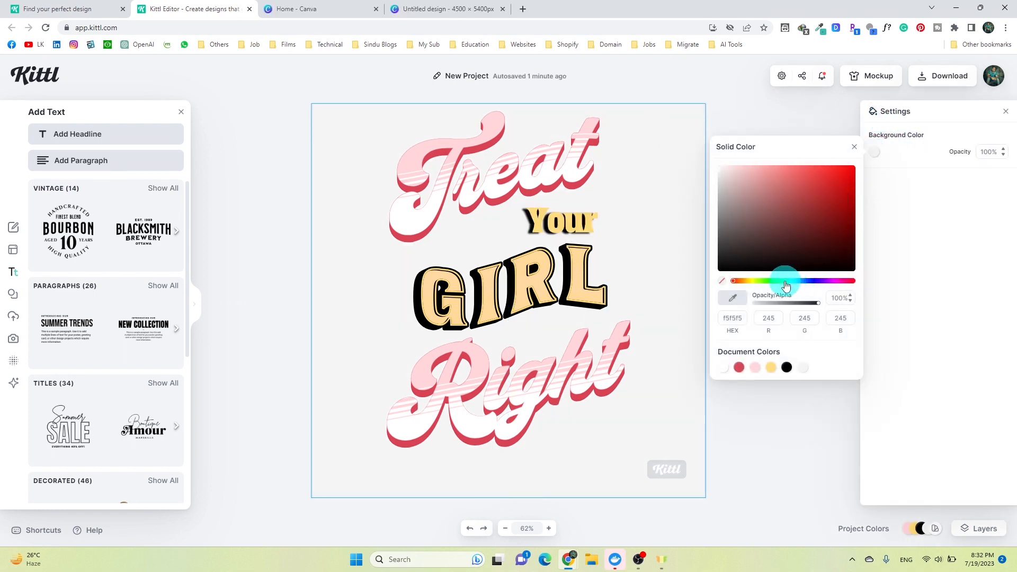
click(774, 234)
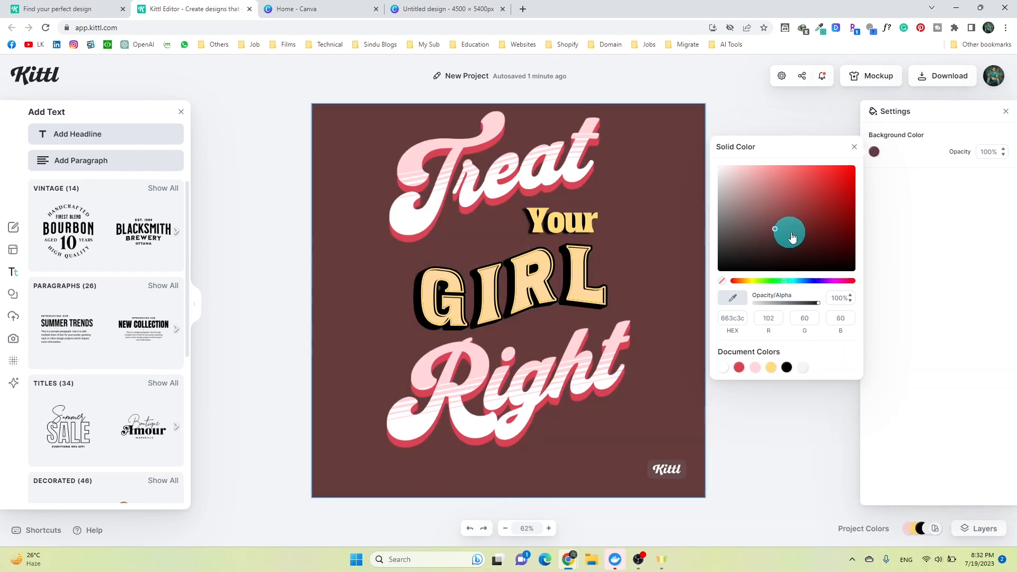
click(778, 285)
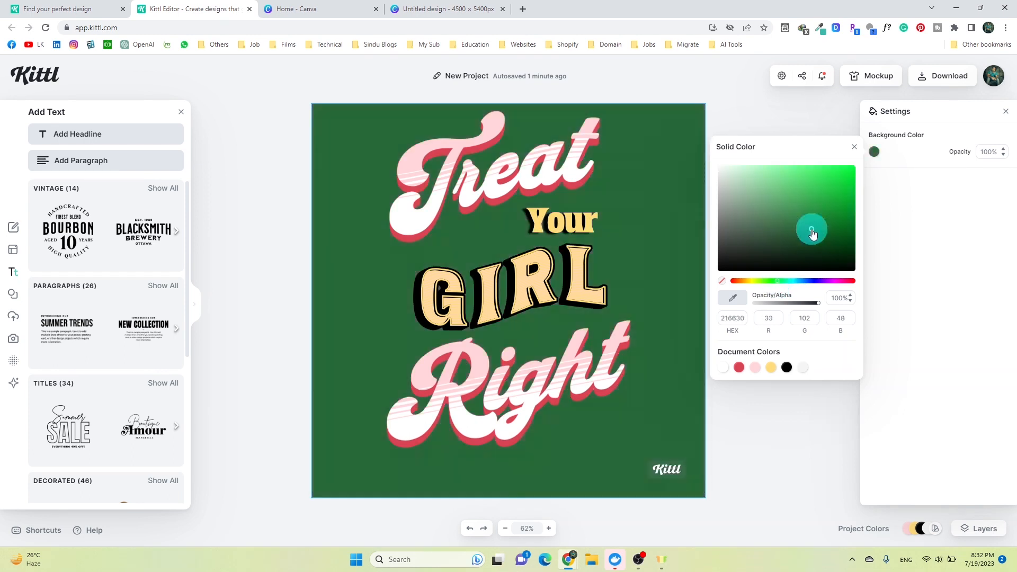
click(938, 75)
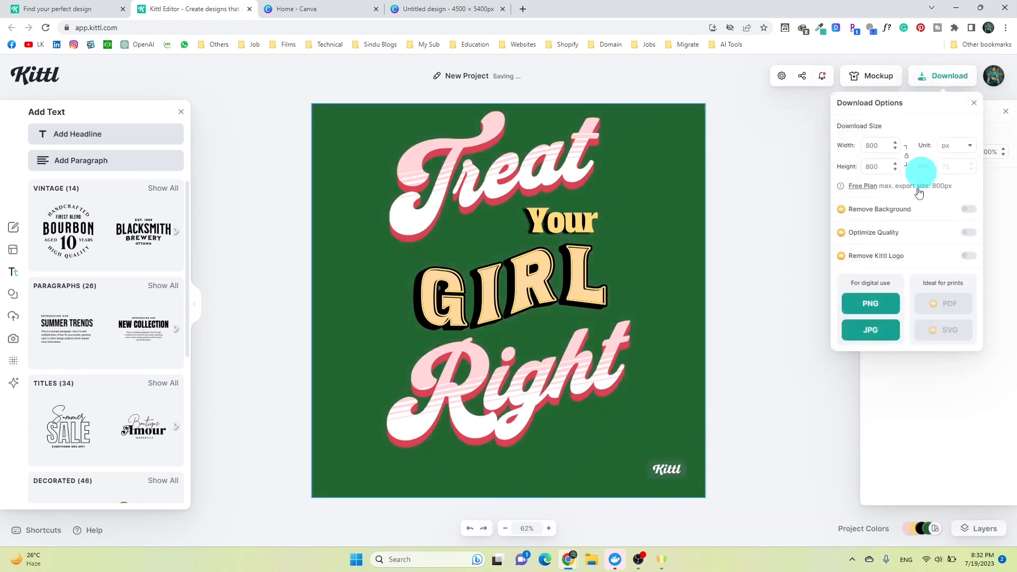
click(870, 303)
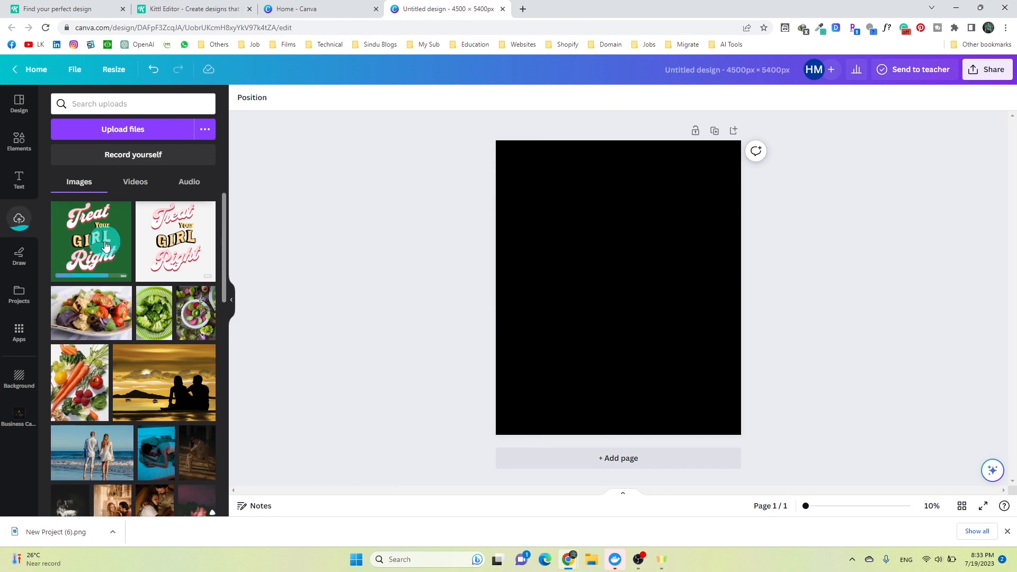
- In Canva, place the uploaded green design image on the black page and remove its background
click(100, 247)
drag(619, 364, 620, 352)
click(257, 97)
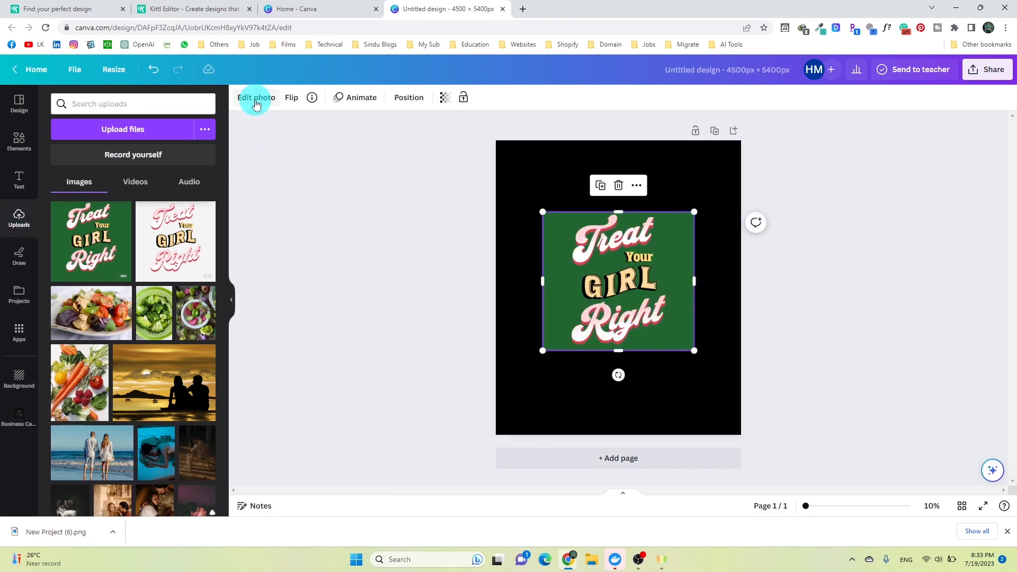
click(77, 179)
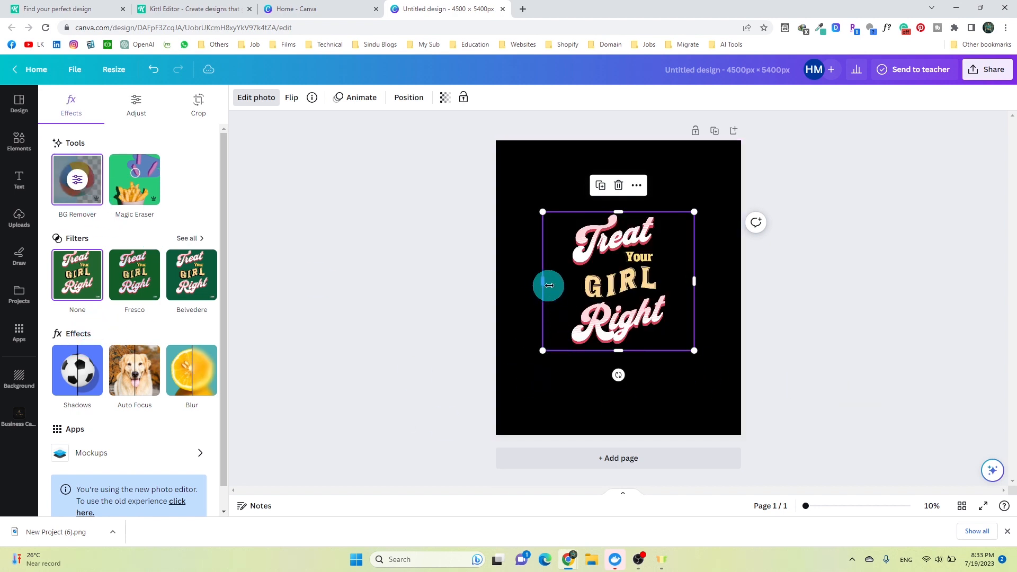
- Crop the empty sides of the lettering image and enlarge it to nearly fill the page
drag(543, 281, 564, 284)
drag(695, 280, 675, 281)
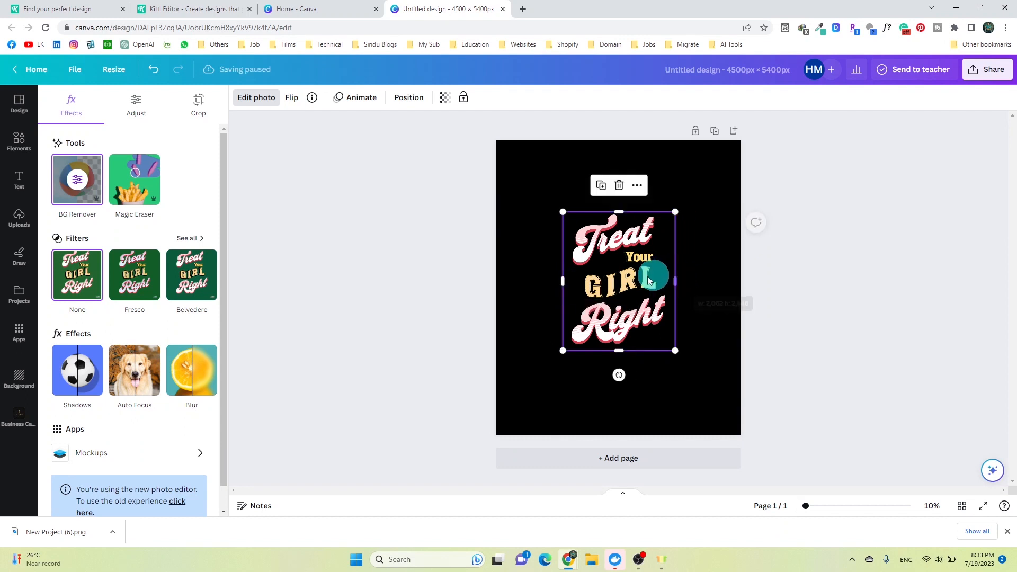
drag(564, 352, 501, 430)
drag(676, 208, 723, 150)
drag(675, 258, 681, 257)
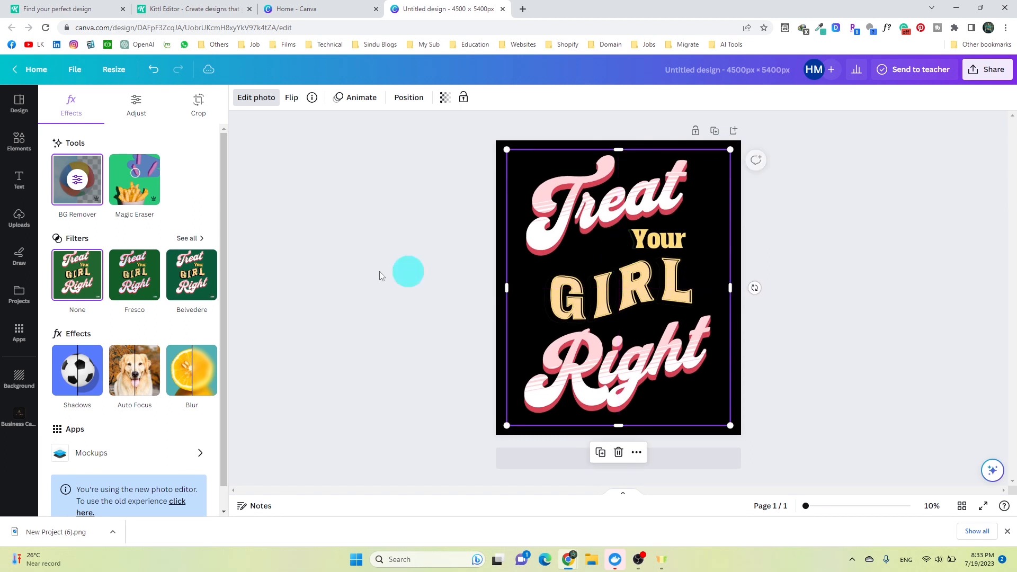
- Change the page background color from the default solid colors to dark gray
click(500, 173)
click(242, 97)
click(88, 367)
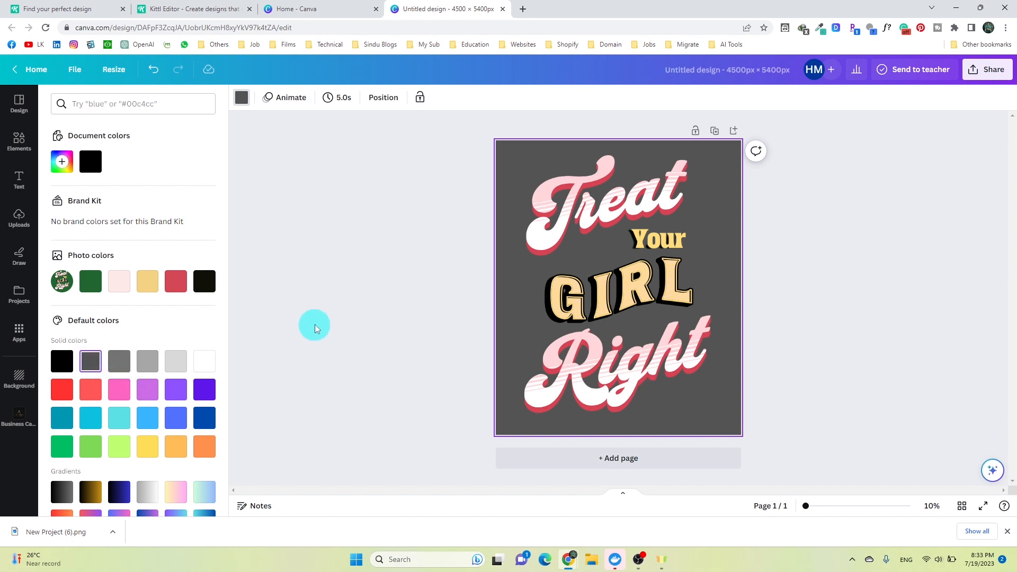
- Search the elements for "flower" and browse the graphics for one that suits the lettering
click(18, 139)
click(96, 110)
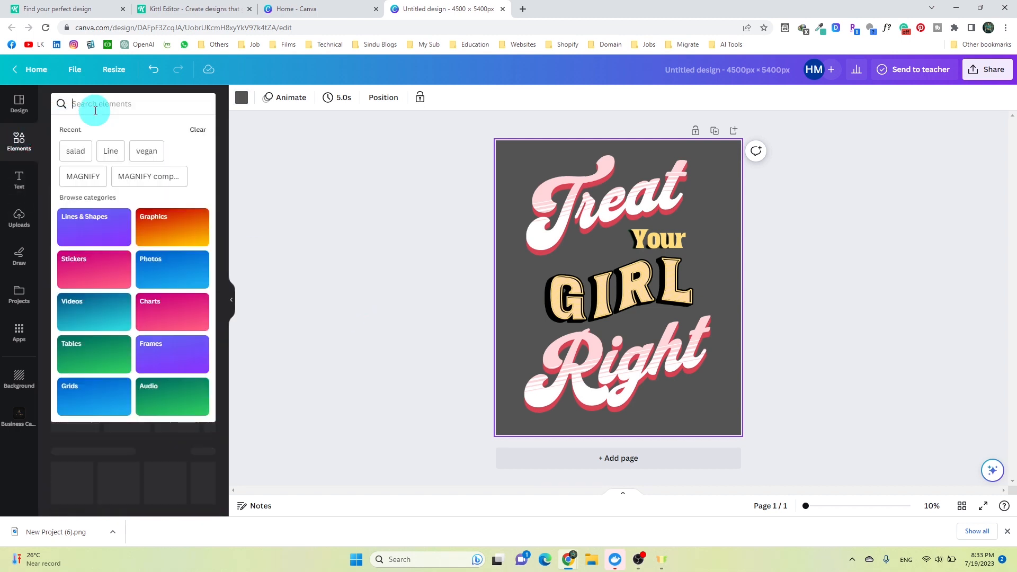
text(flo)
key(Return)
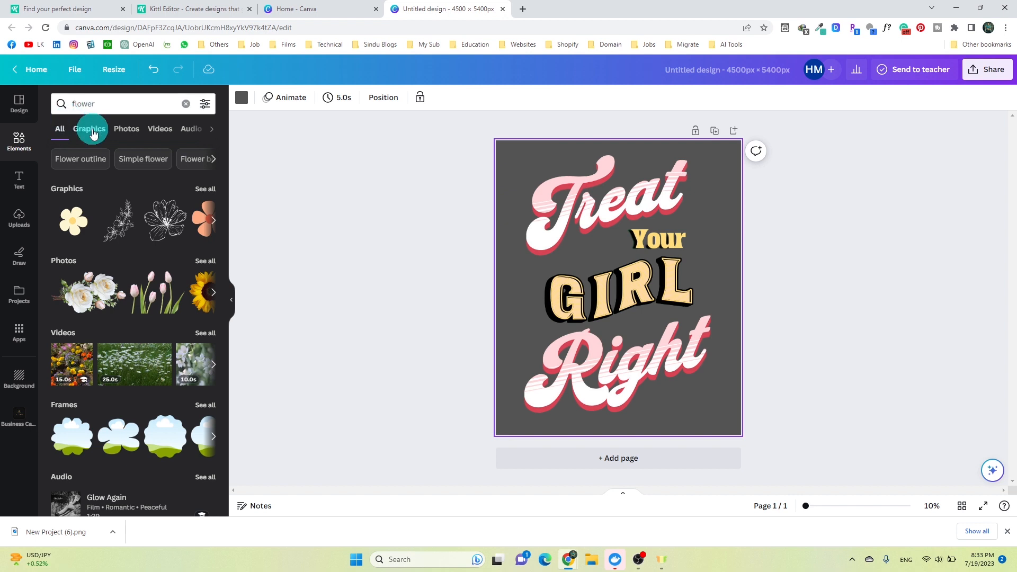
click(89, 128)
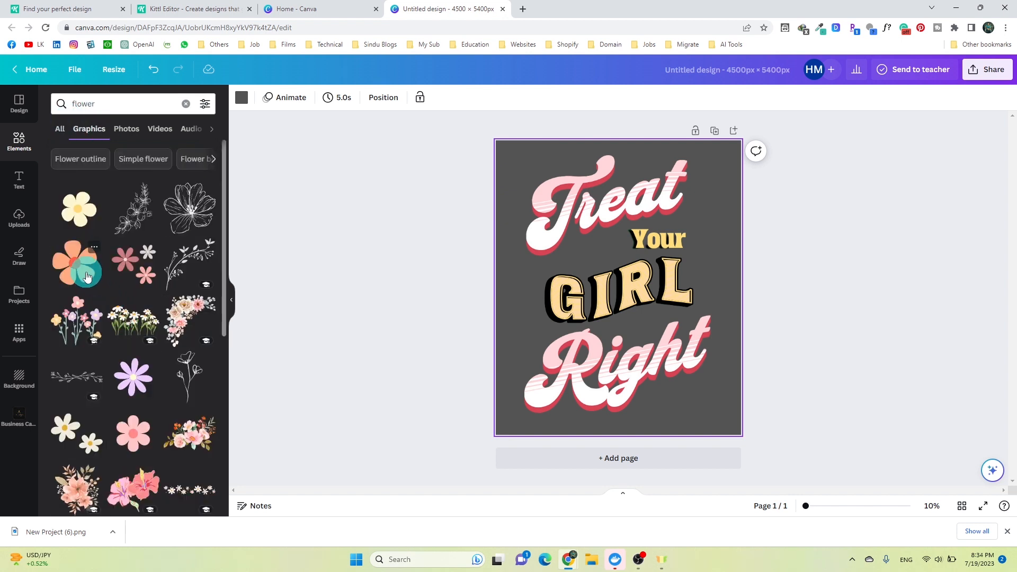
scroll(105, 291, down, 10)
scroll(87, 273, down, 3)
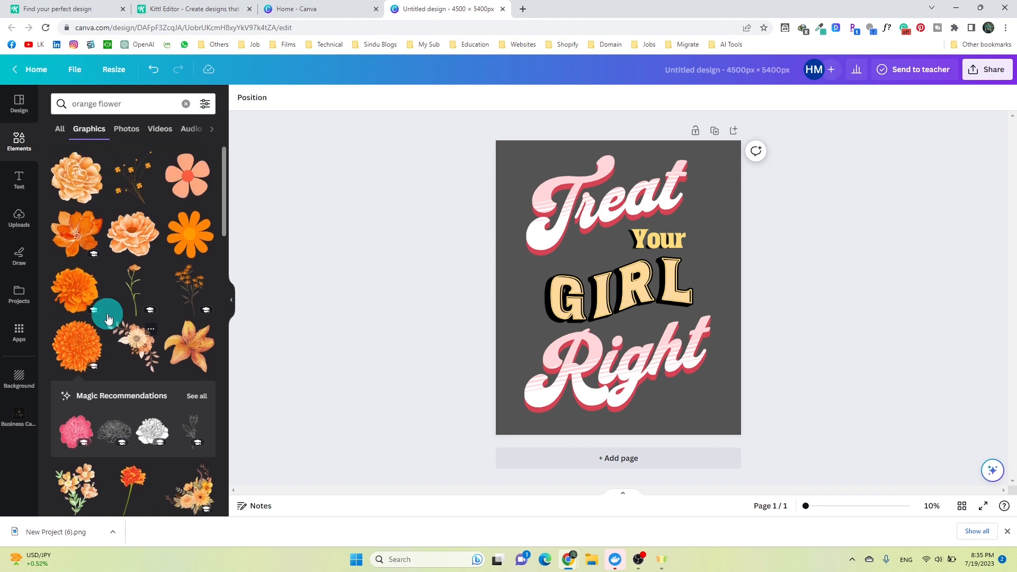
- Change the page background to a custom solid gray slightly darker than #545454
scroll(107, 316, up, 2)
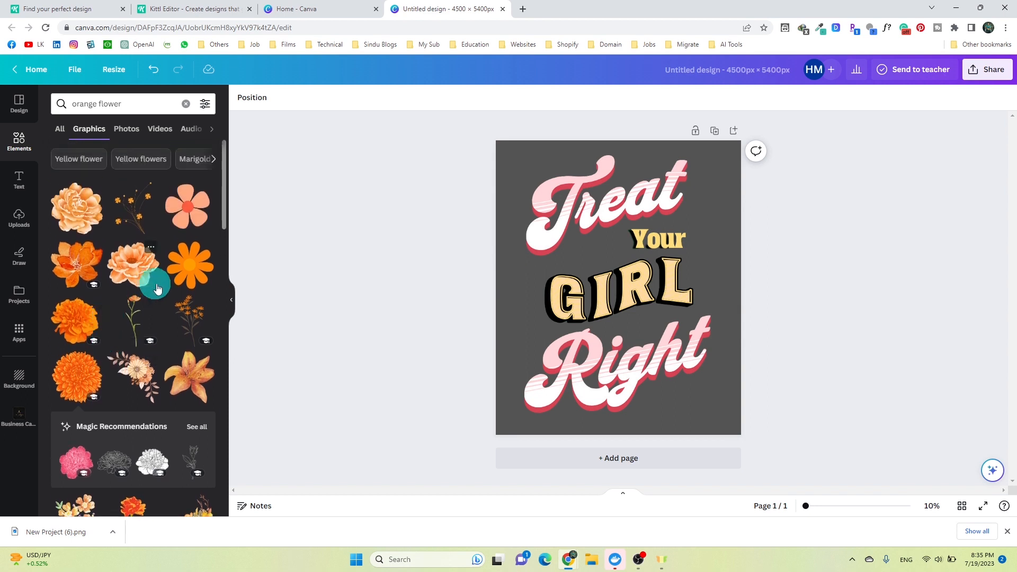
click(512, 279)
click(322, 202)
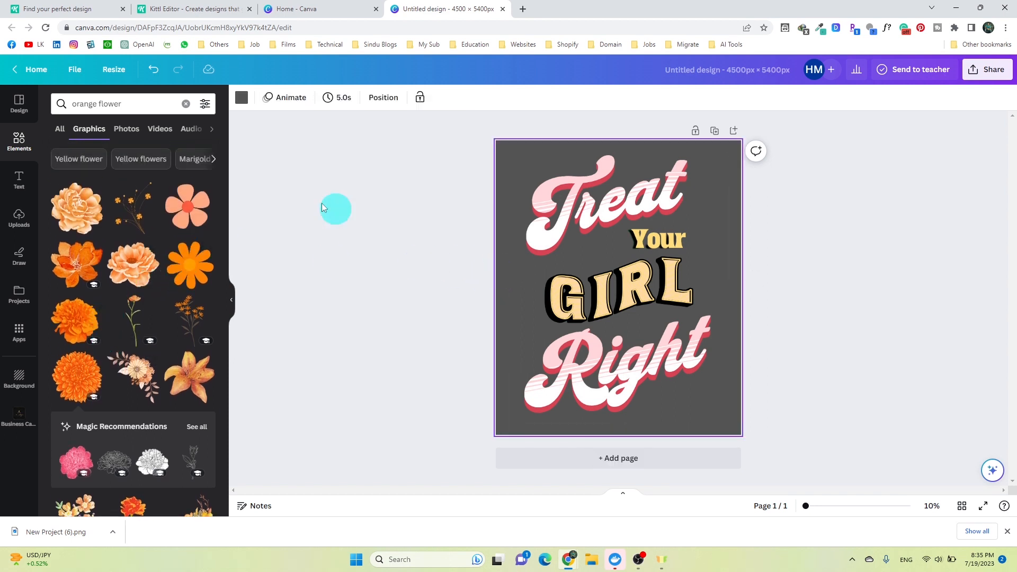
click(240, 99)
click(61, 161)
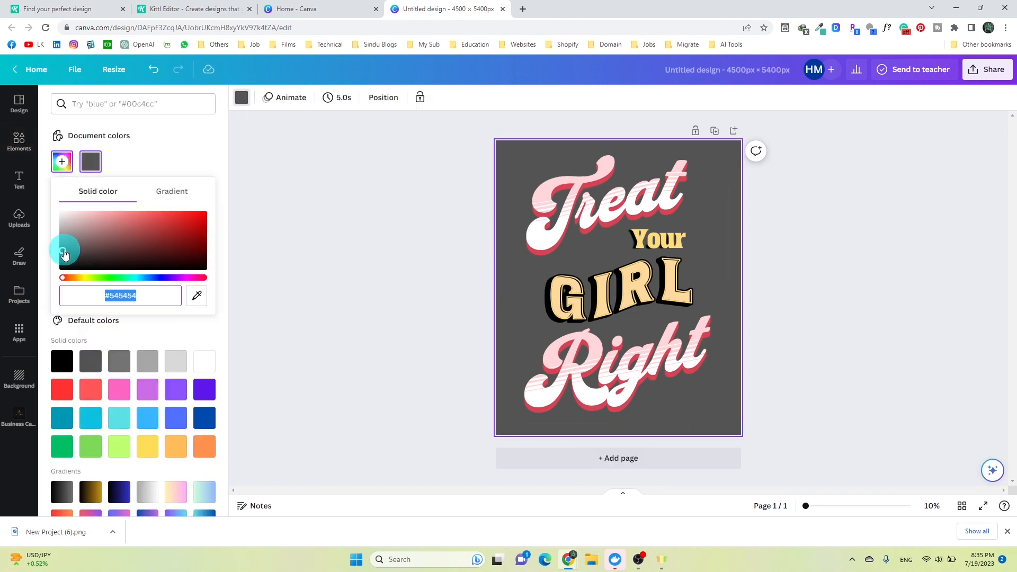
drag(62, 252, 57, 258)
click(495, 272)
- Search the element graphics for "orange flower"
click(16, 141)
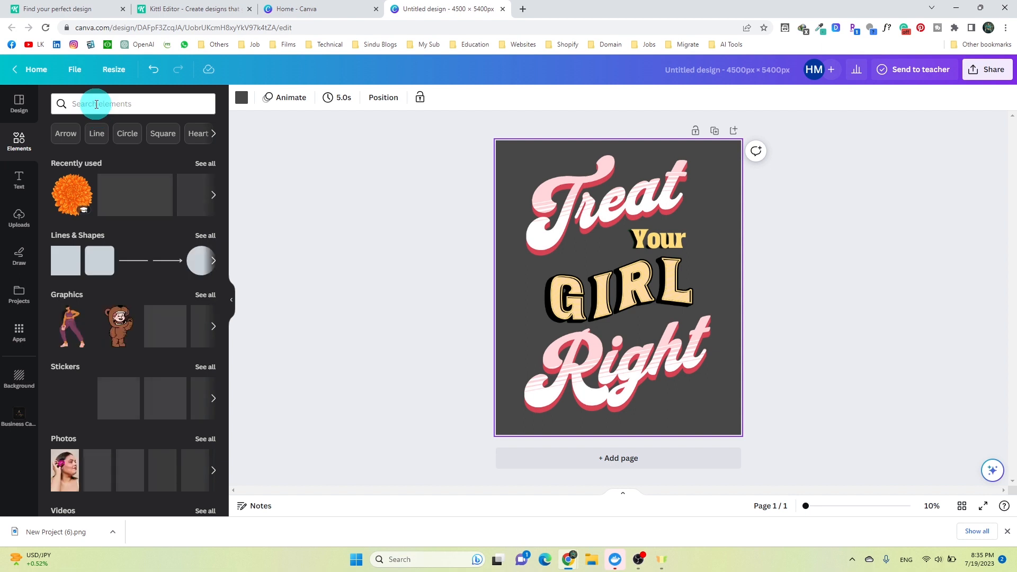
click(100, 105)
click(152, 154)
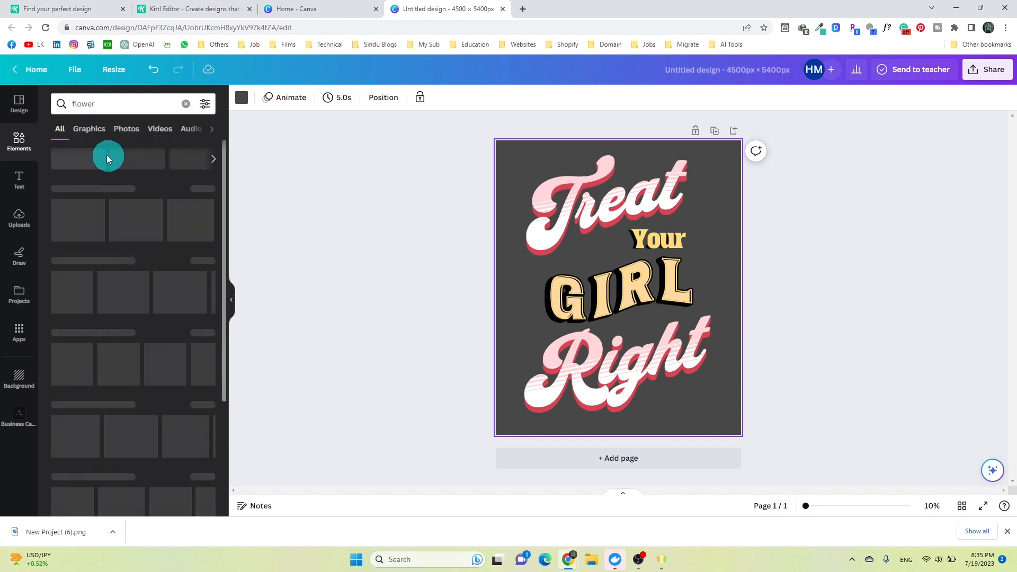
click(95, 130)
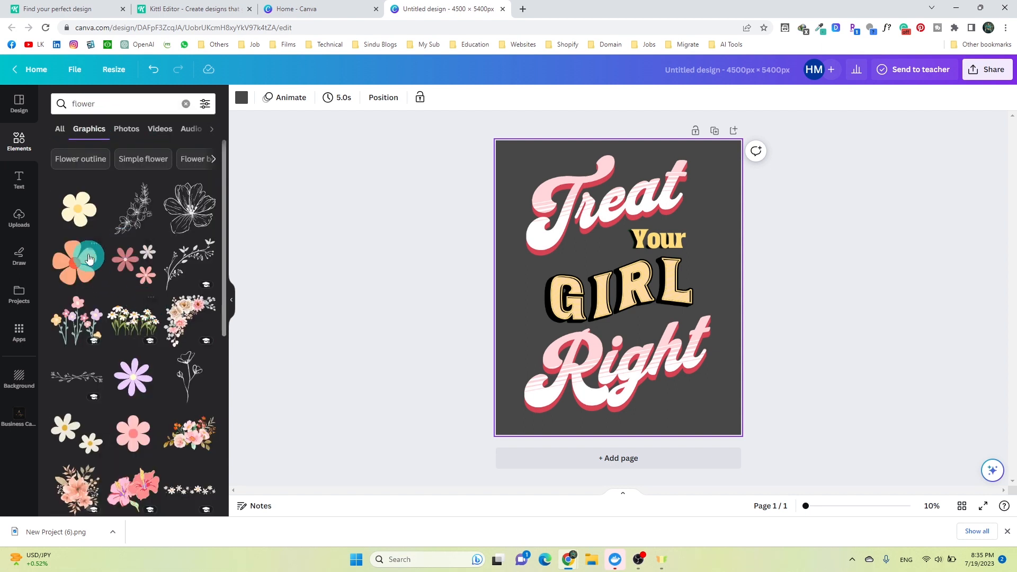
scroll(74, 276, down, 1)
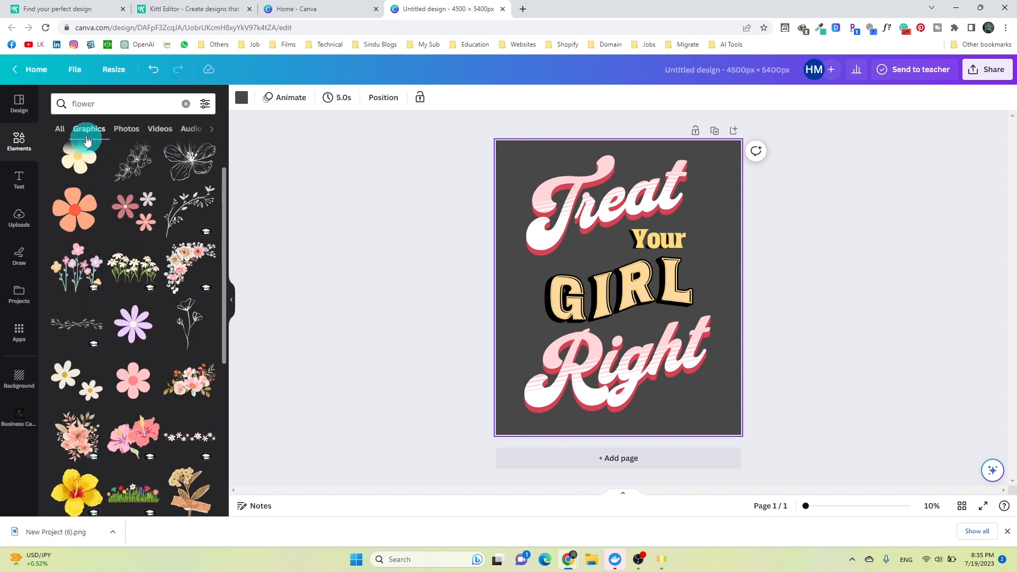
click(72, 104)
text(orang)
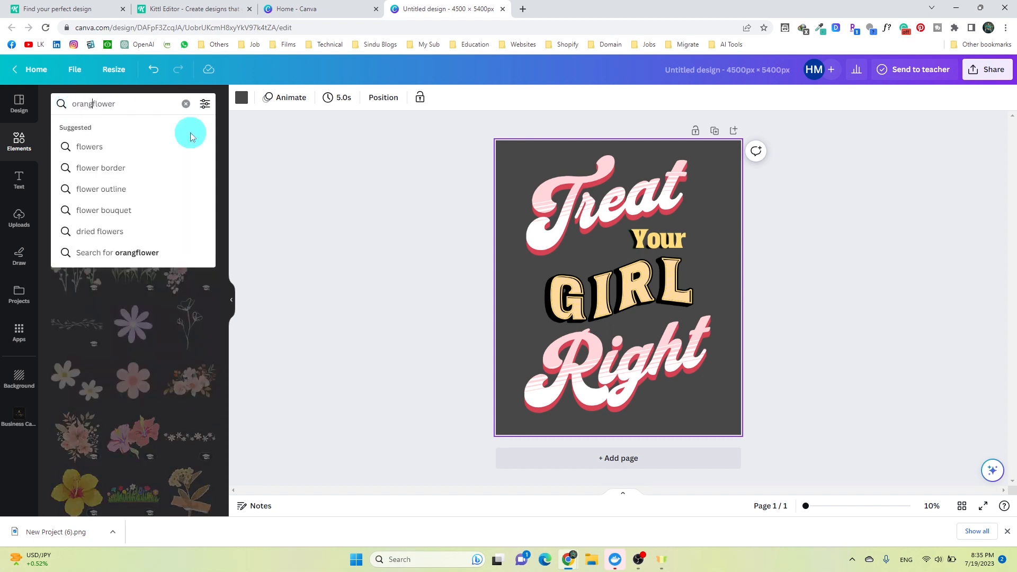
text(e)
key(Return)
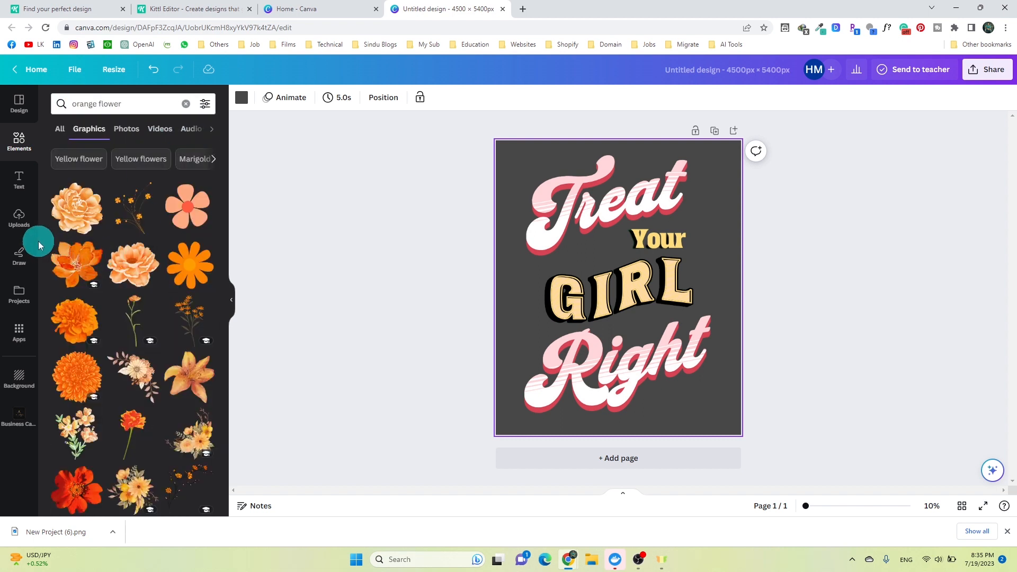
- Add the graphic of three orange flowers and rotate it over the words "Treat" and "Your"
scroll(193, 288, down, 4)
scroll(168, 350, down, 1)
click(137, 344)
drag(617, 293, 639, 199)
drag(633, 288, 569, 263)
- Send the three-flower graphic to the back and shift it slightly so it sits behind the word "Your"
right_click(659, 217)
mouse_move(789, 347)
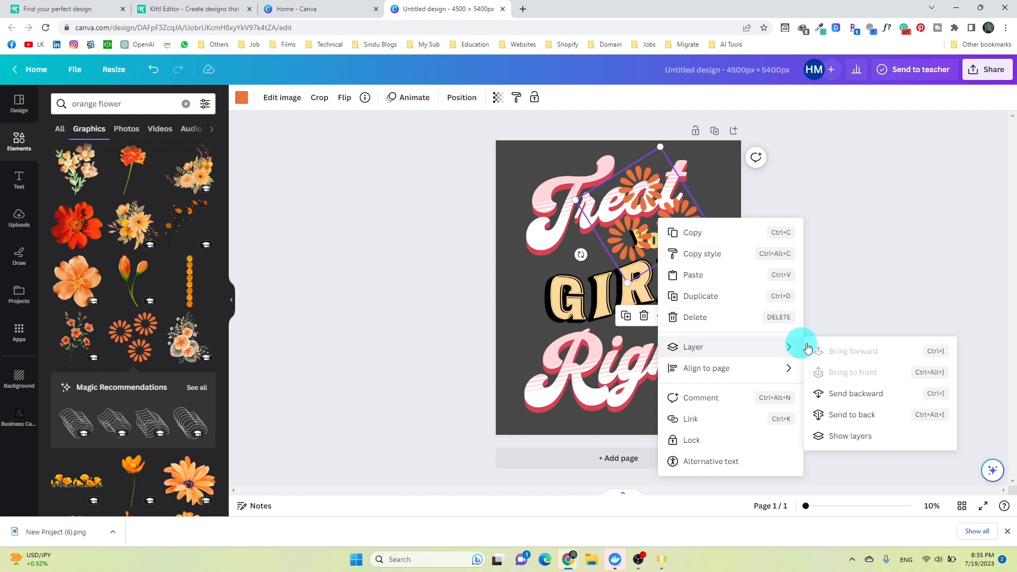
click(837, 418)
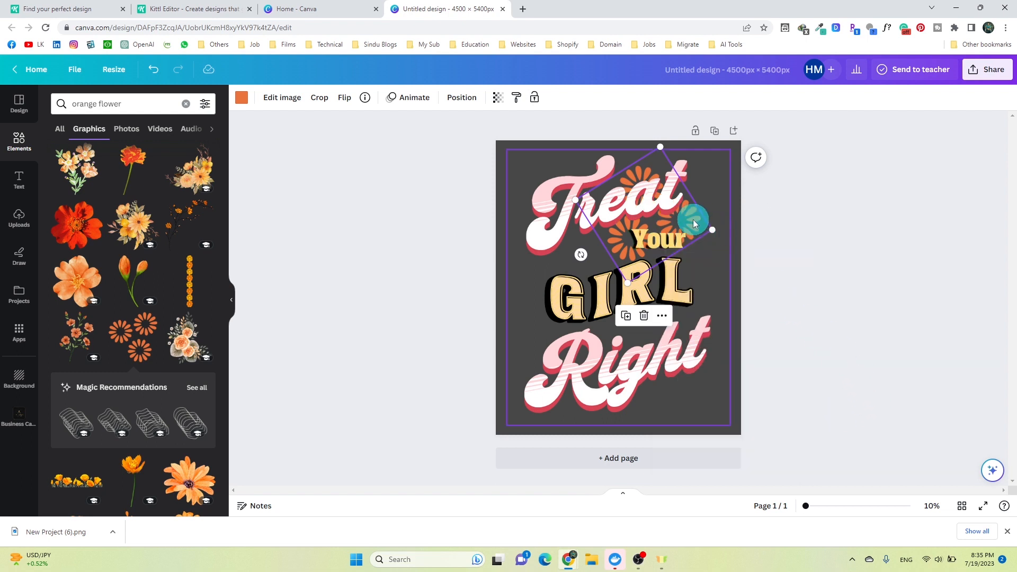
drag(694, 219, 707, 238)
click(863, 284)
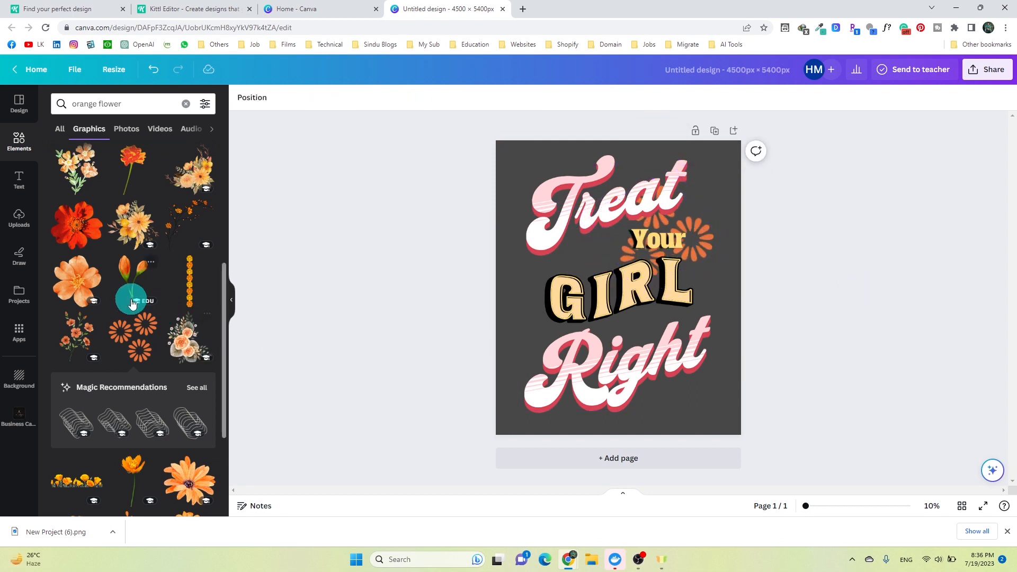
- Add the orange flower vine graphic, flip it horizontally and shrink it into the lower-right corner of the word "Right"
scroll(131, 303, down, 10)
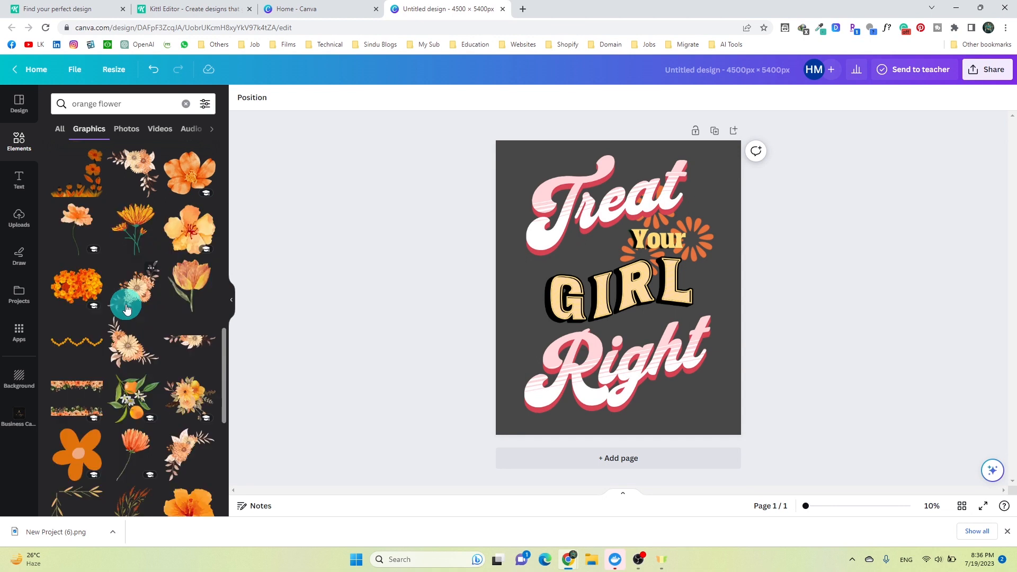
scroll(111, 371, down, 5)
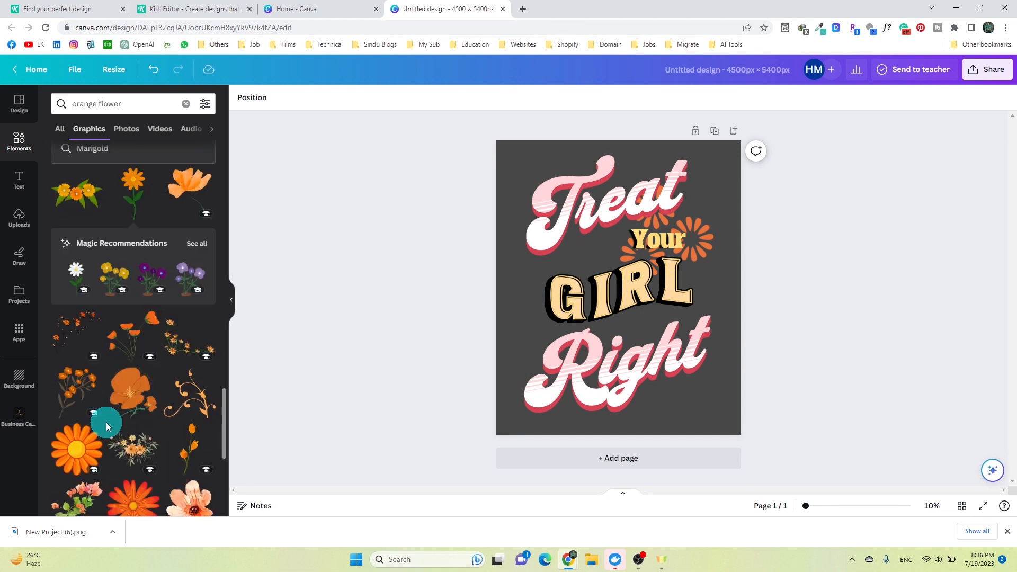
click(182, 345)
drag(566, 333, 556, 389)
click(301, 105)
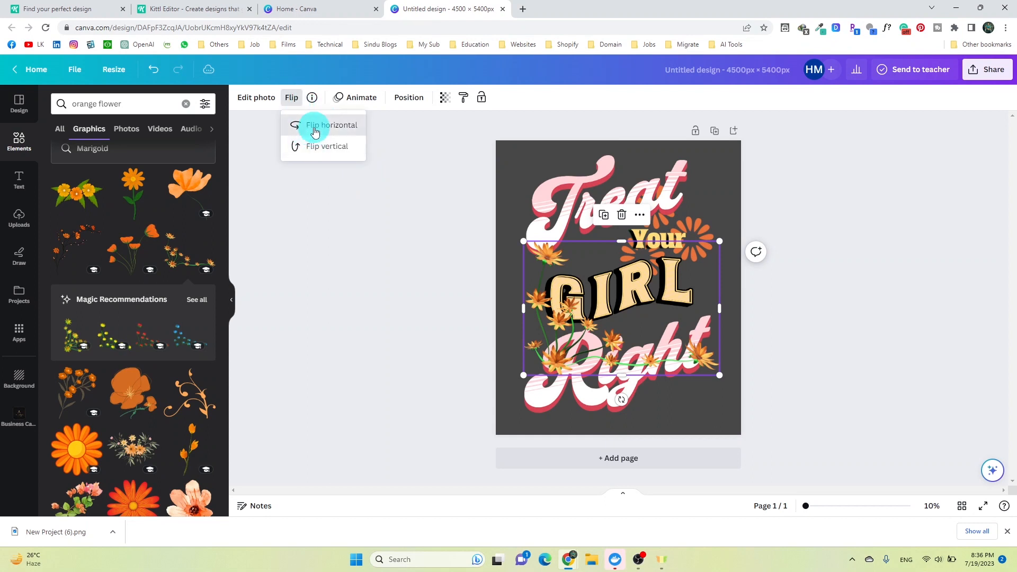
click(318, 125)
drag(720, 241, 672, 291)
drag(648, 339, 689, 387)
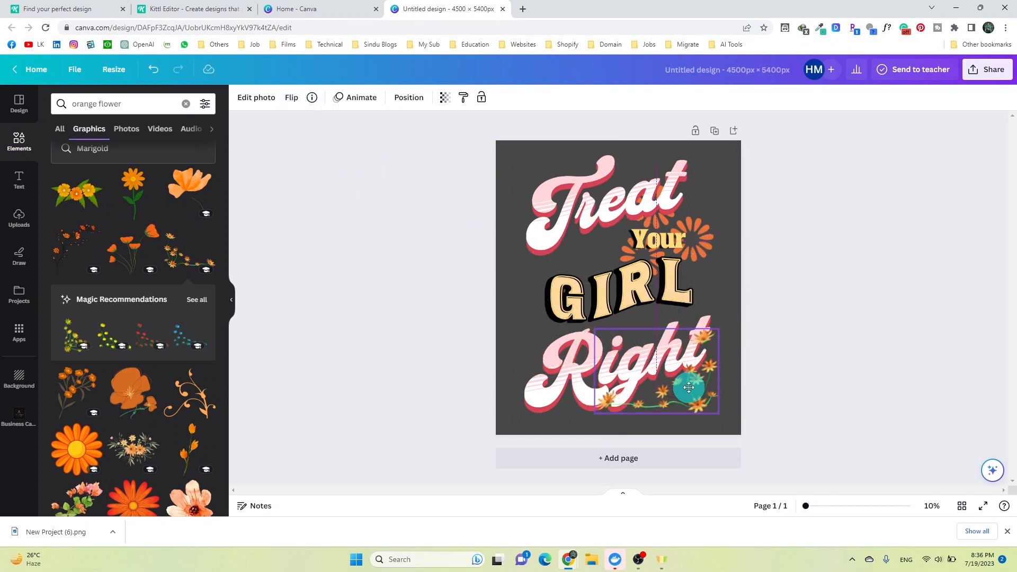
- Send the orange flower vine to the back, behind the word "Right"
right_click(704, 395)
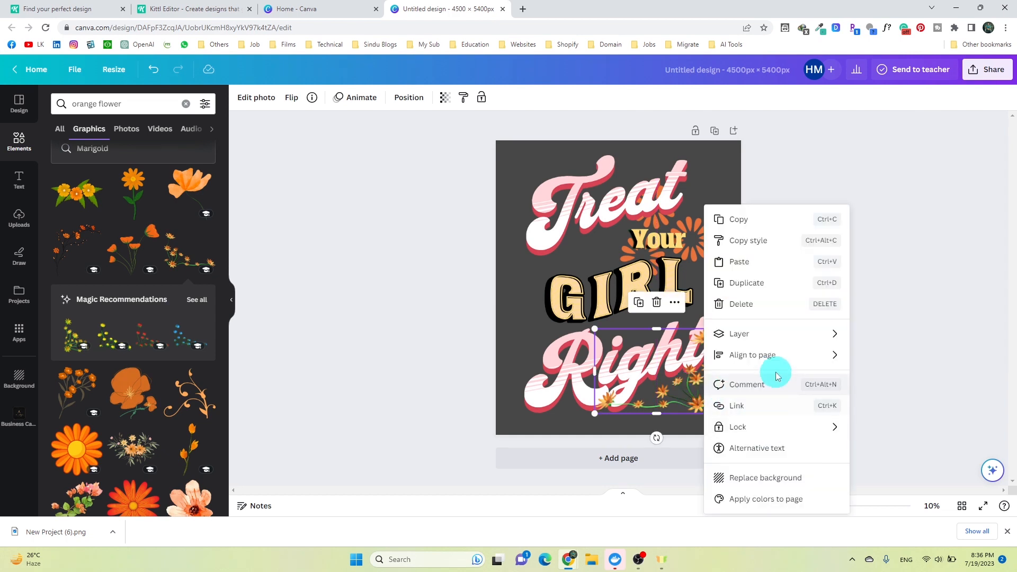
mouse_move(813, 334)
click(917, 406)
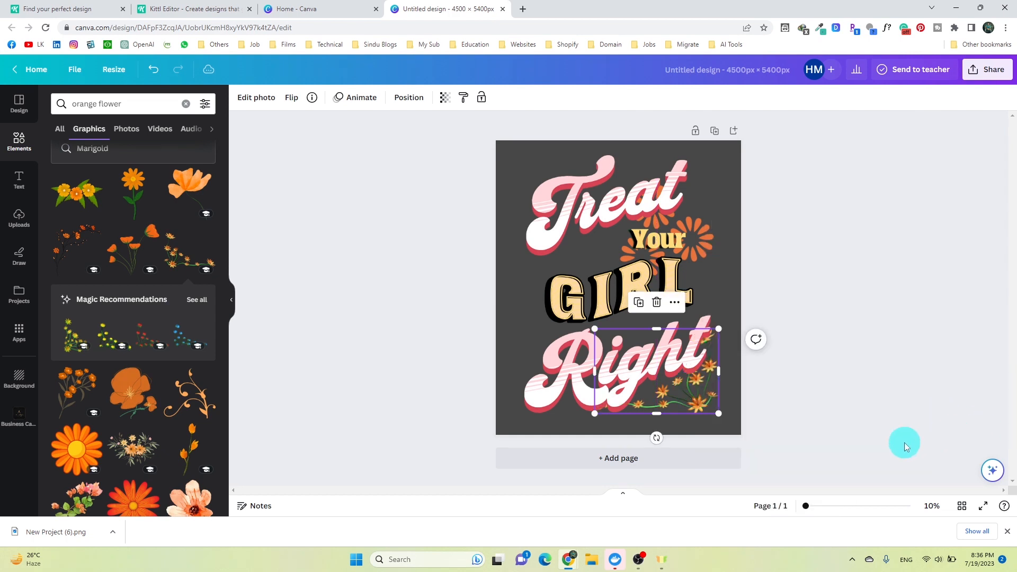
click(797, 422)
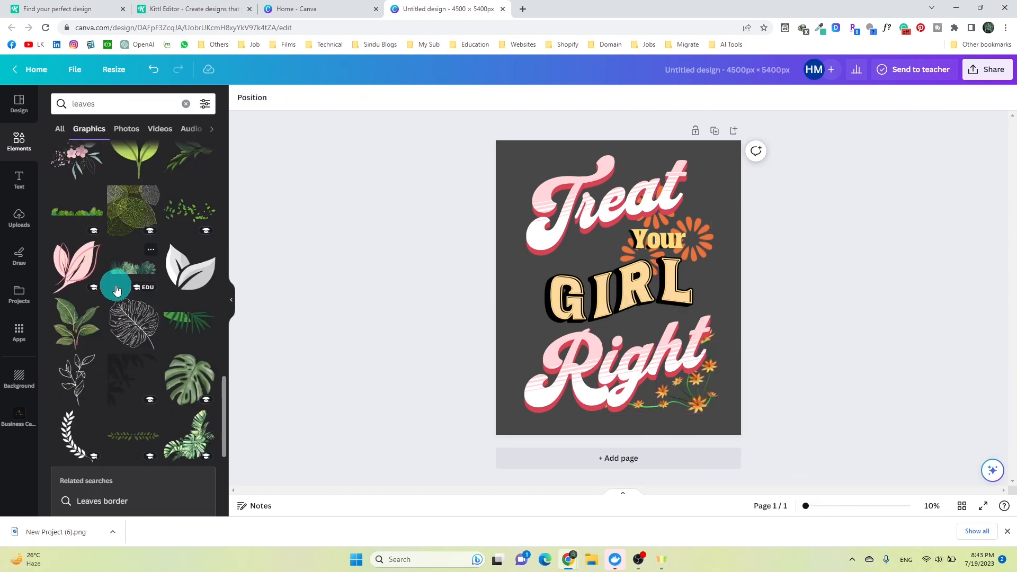
- Add the graphic of three autumn leaves from the "leaves" results and shrink it over the "G" of "GIRL"
scroll(132, 329, down, 5)
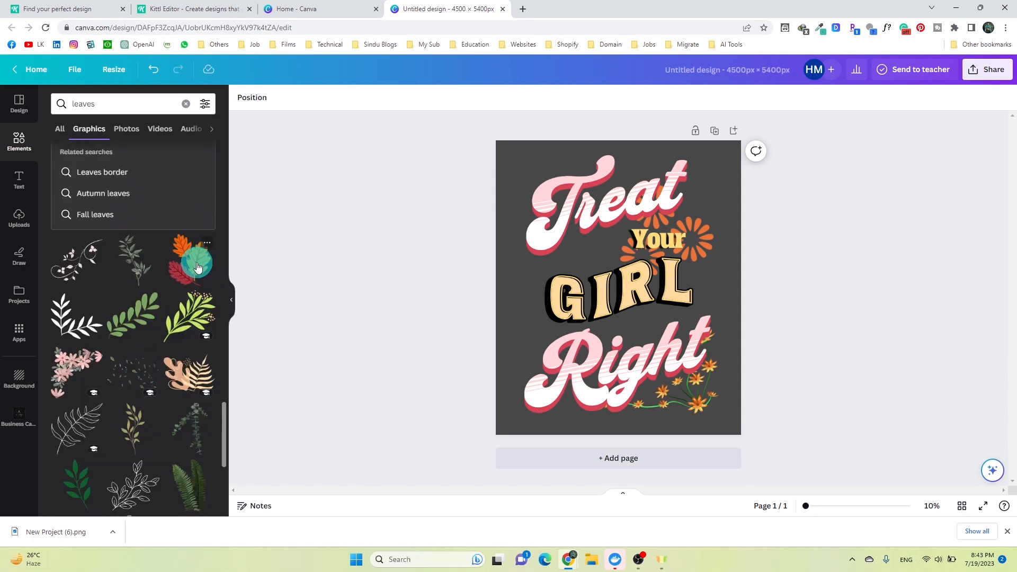
click(197, 266)
drag(715, 165, 599, 310)
drag(561, 371, 549, 324)
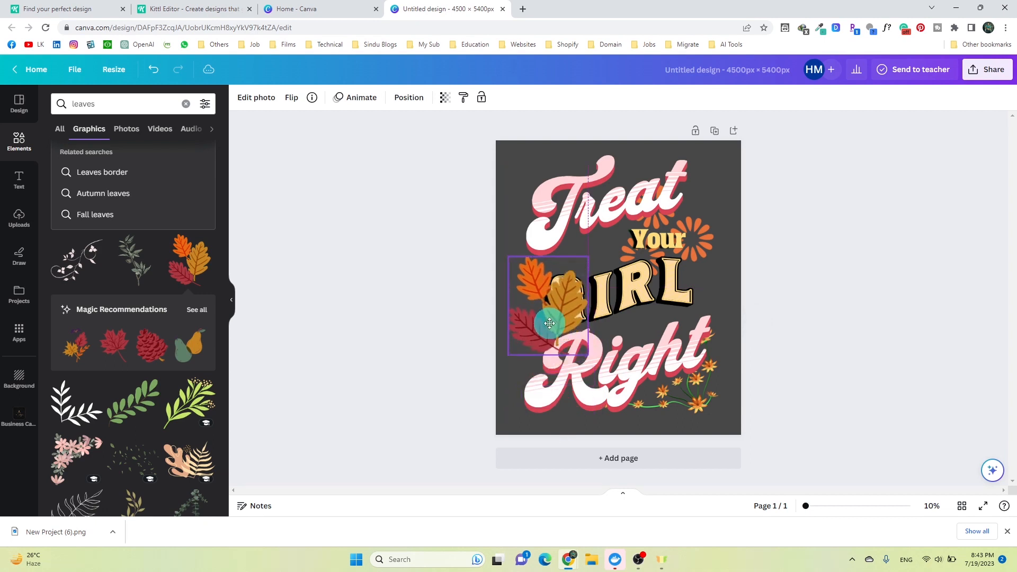
- Send the autumn leaves graphic to the back, behind "GIRL" and "Right"
right_click(552, 319)
mouse_move(620, 335)
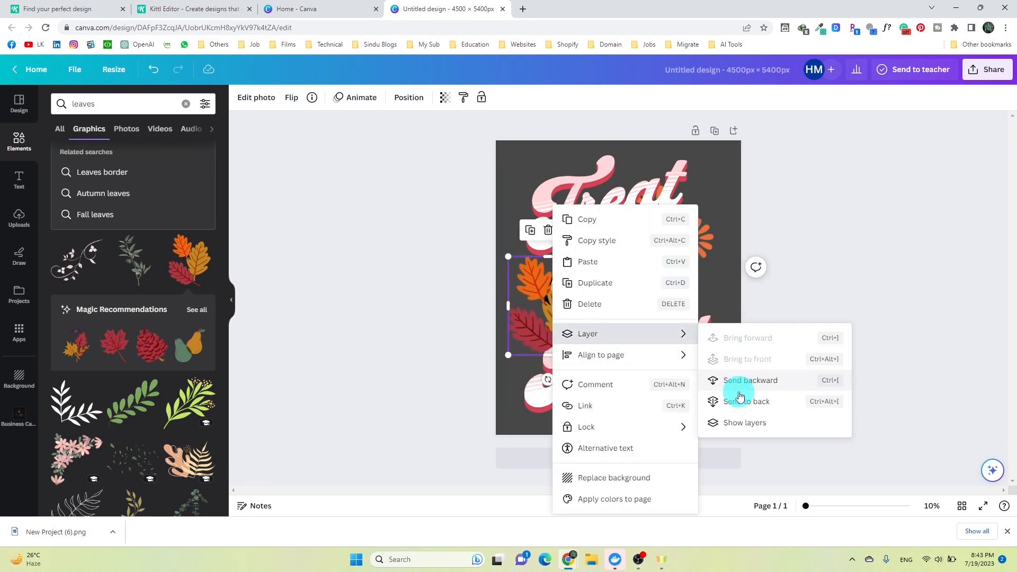
click(740, 401)
click(900, 442)
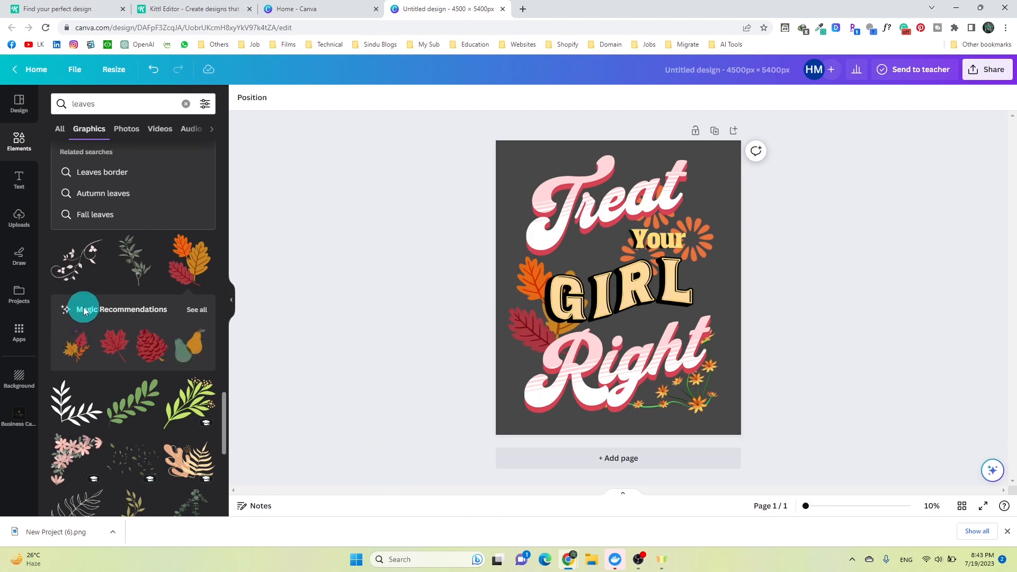
- Add the red poinsettia graphic from the "leaves" results, shrink it and place it between "Treat" and "GIRL", beside "Your"
scroll(84, 311, down, 6)
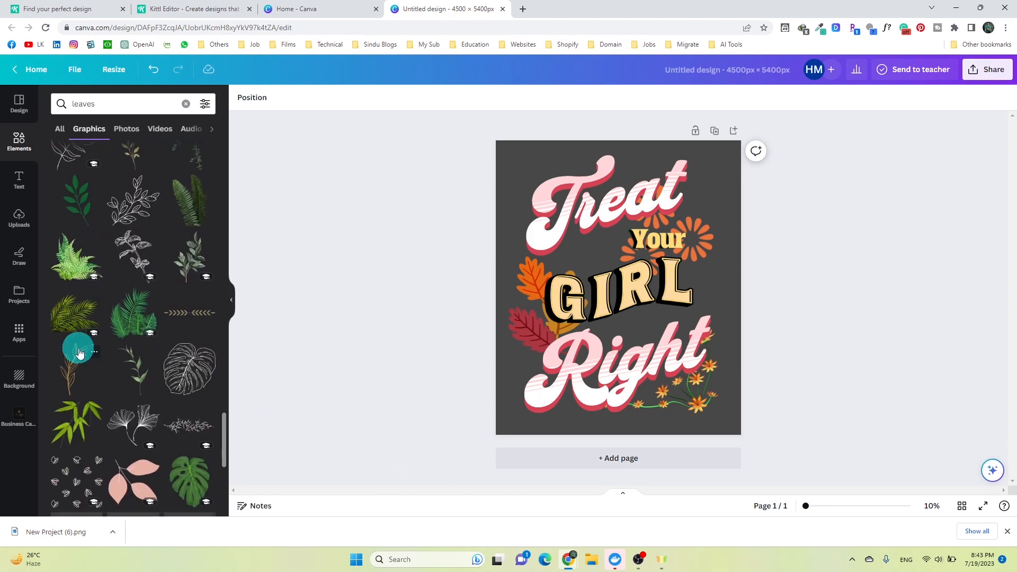
scroll(88, 333, down, 5)
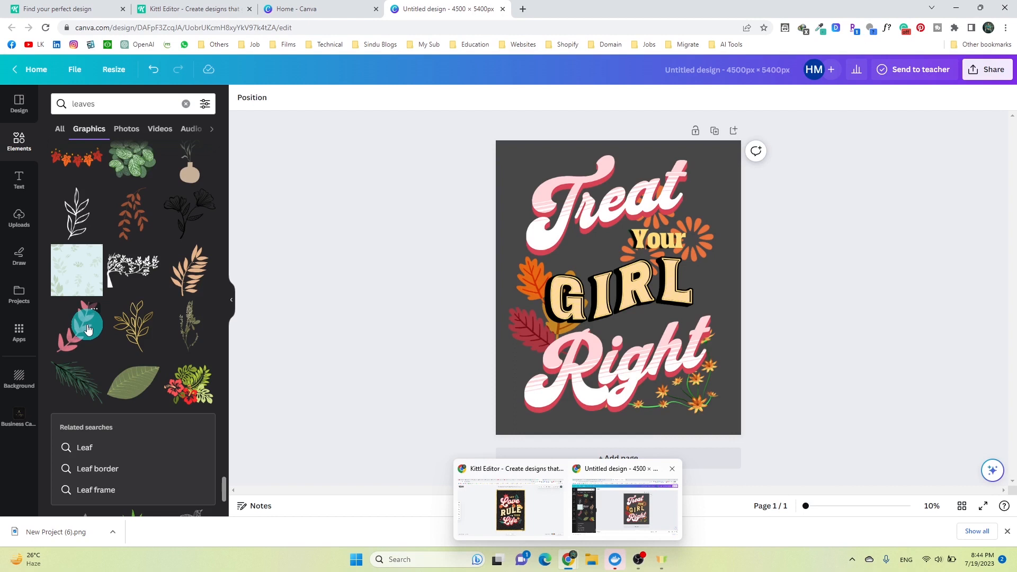
scroll(88, 328, down, 1)
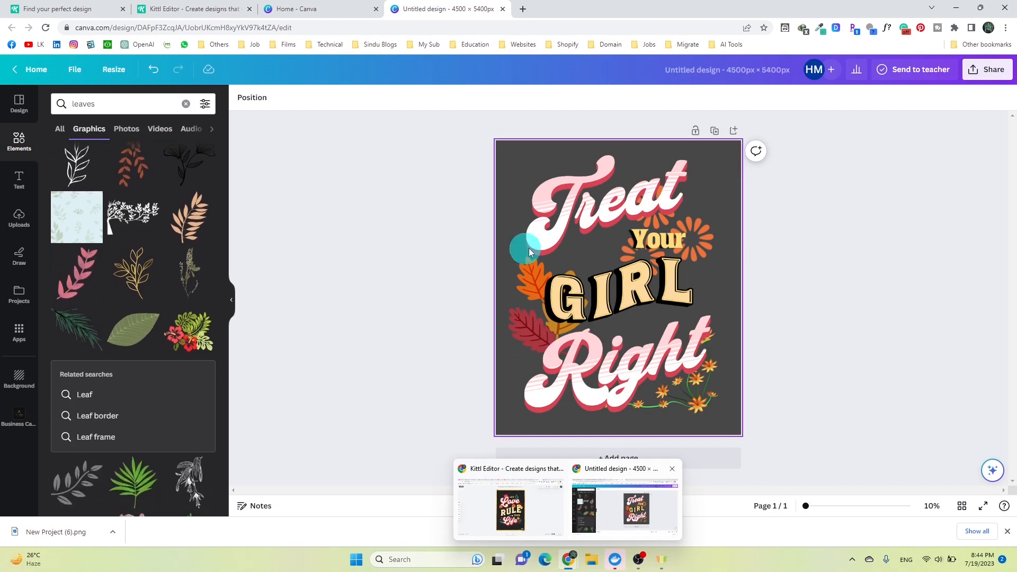
scroll(87, 275, down, 4)
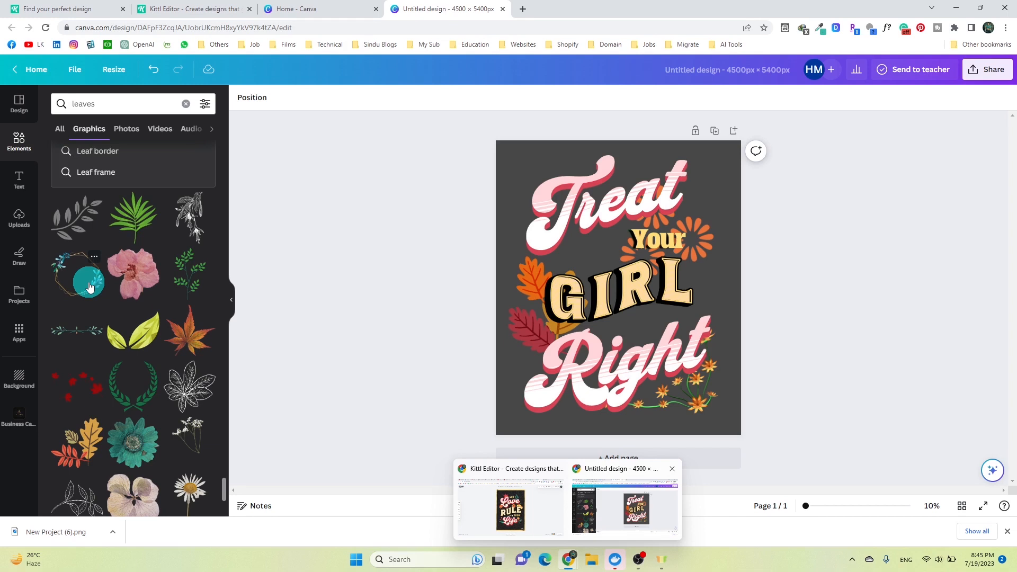
scroll(89, 286, down, 4)
scroll(89, 287, down, 3)
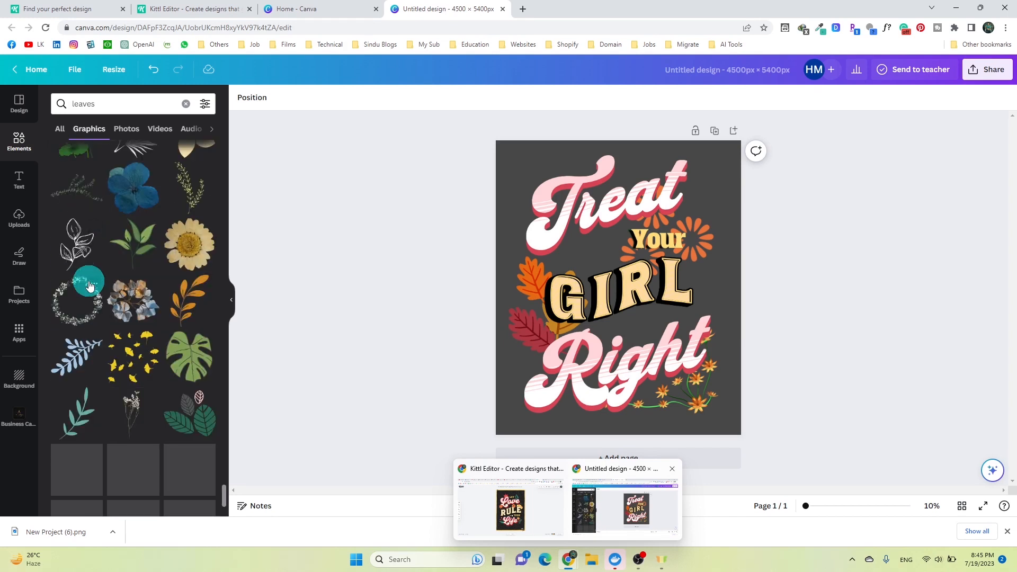
scroll(89, 286, down, 8)
click(134, 209)
drag(636, 289, 614, 253)
drag(647, 205, 610, 239)
drag(586, 276, 581, 237)
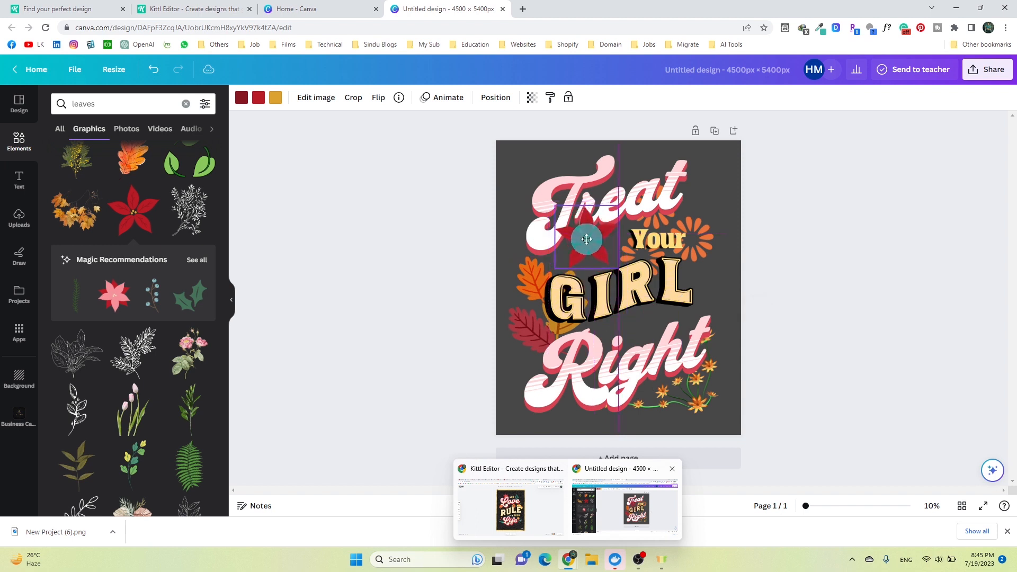
drag(587, 239, 574, 245)
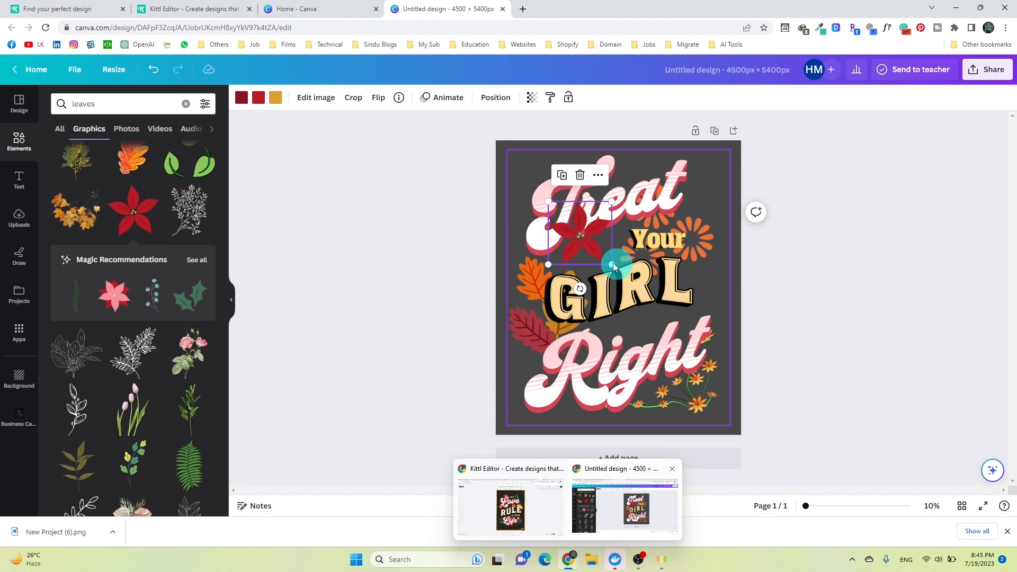
- Send the red poinsettia to the back, behind the word "Treat"
right_click(580, 235)
mouse_move(613, 360)
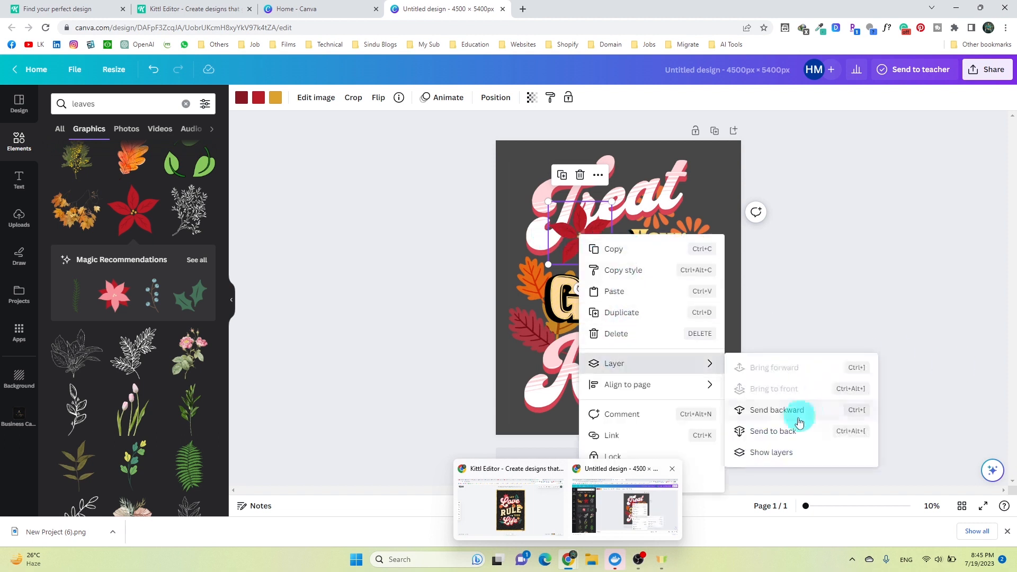
click(790, 430)
click(873, 311)
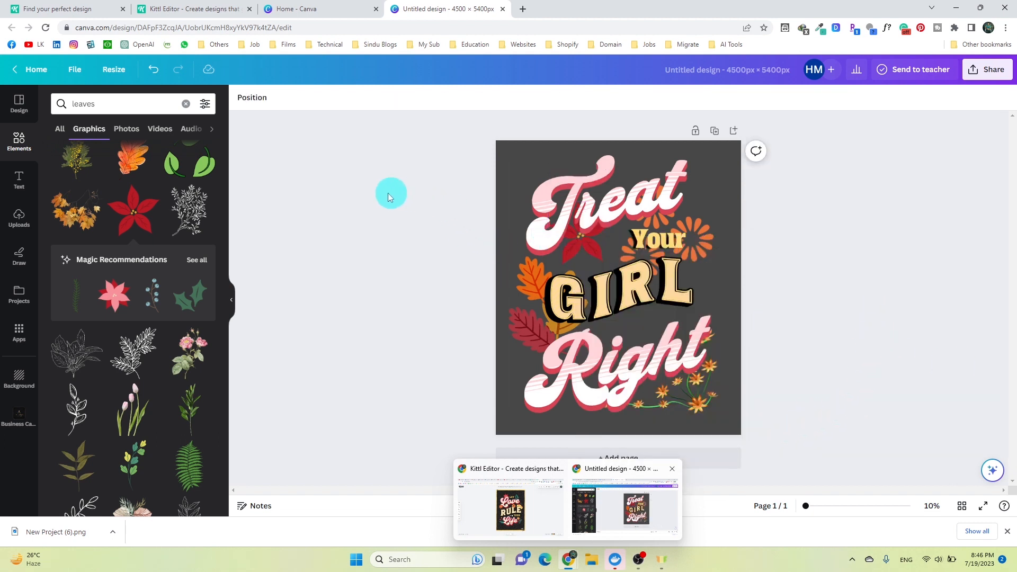
- Search the graphic elements for "black dots"
scroll(97, 260, down, 15)
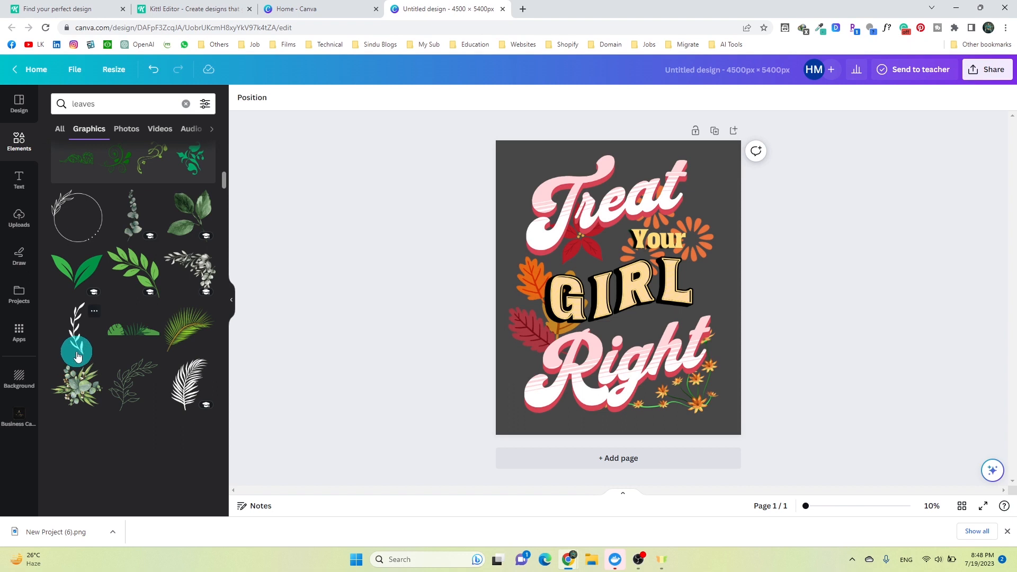
click(17, 151)
click(106, 106)
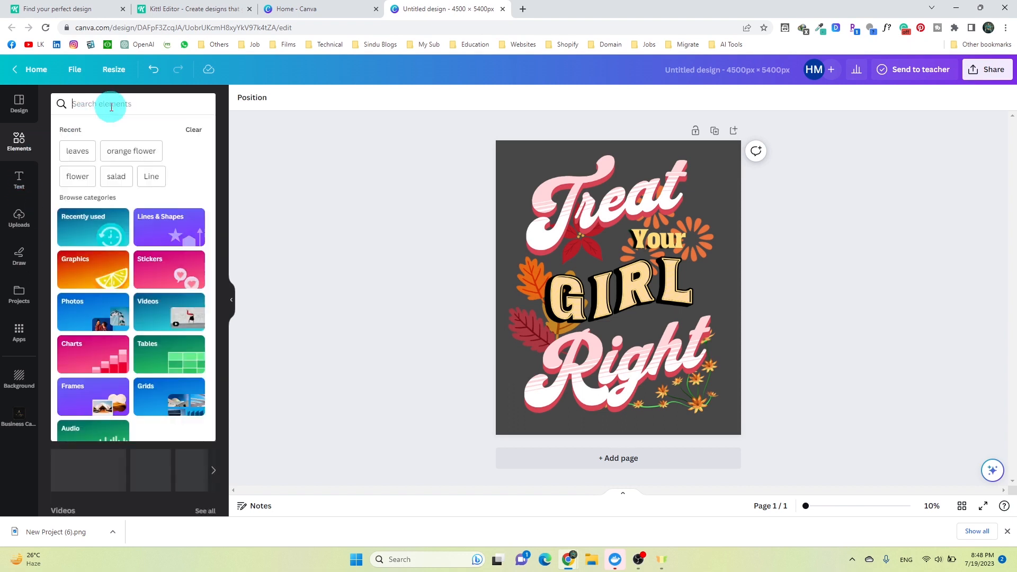
text(black dots)
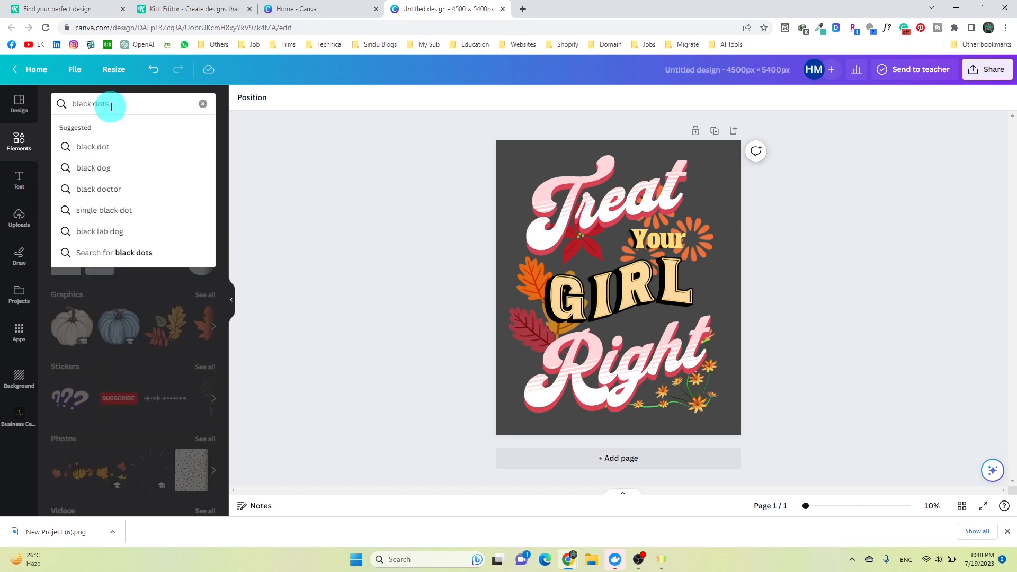
key(Return)
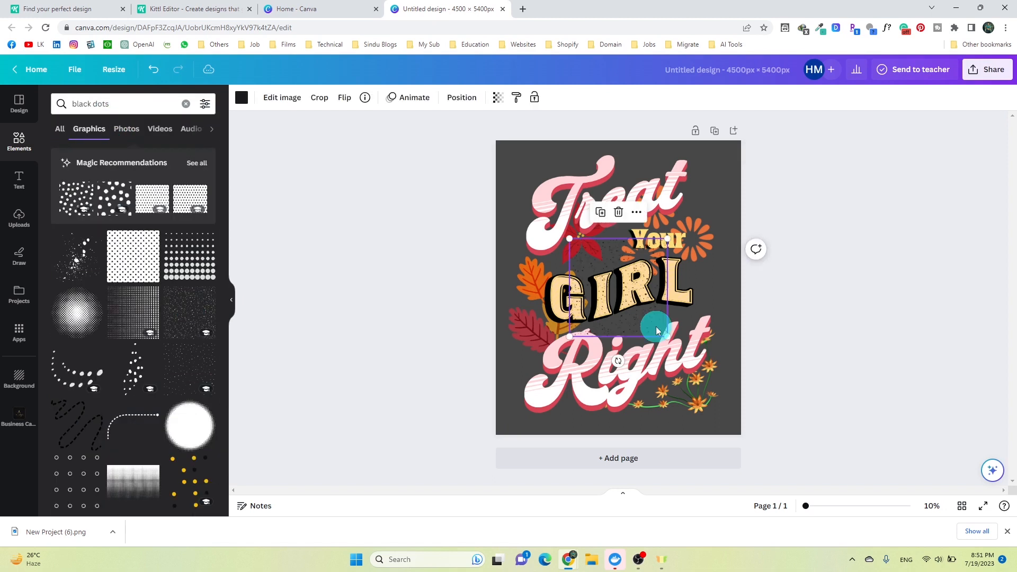
- Enlarge the fine black dots graphic and tile copies of it over the four quarters of the page
drag(657, 332, 555, 208)
drag(594, 238, 639, 287)
drag(570, 211, 580, 304)
key(ctrl+z)
drag(563, 251, 729, 211)
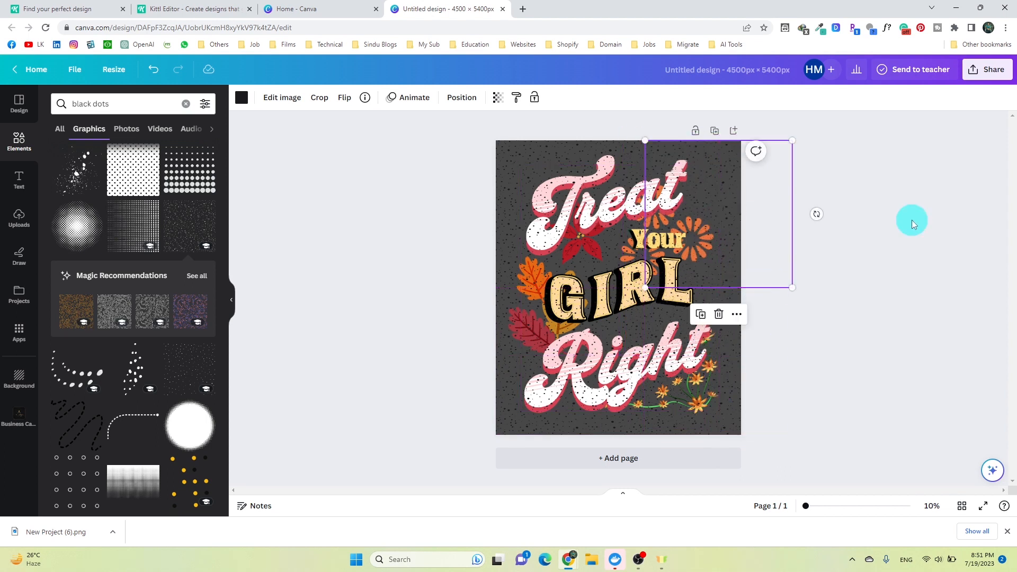
click(922, 265)
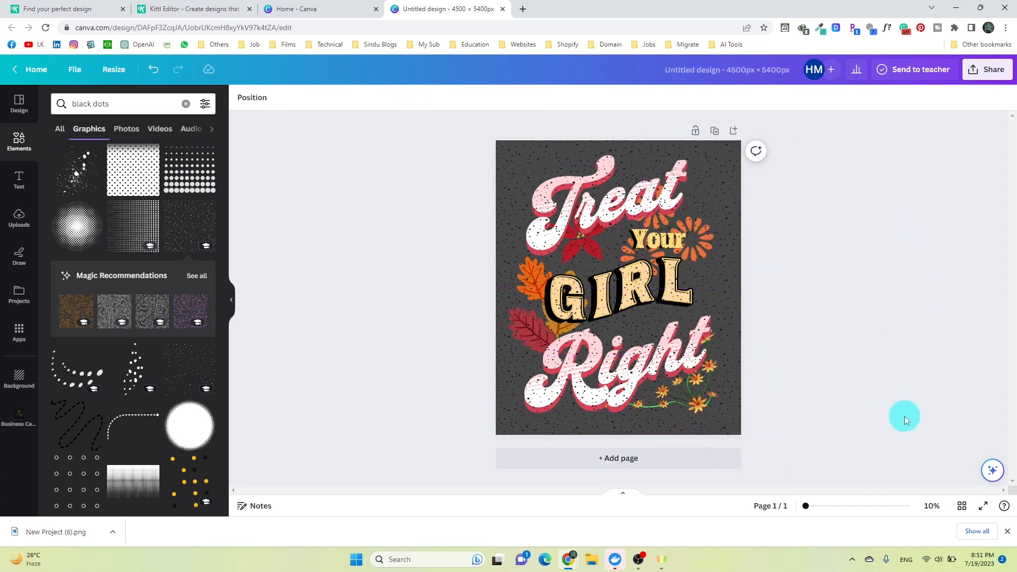
- Send the two dot graphics on the upper half of the page to the back, behind the lettering
drag(834, 443, 476, 169)
click(962, 280)
click(510, 175)
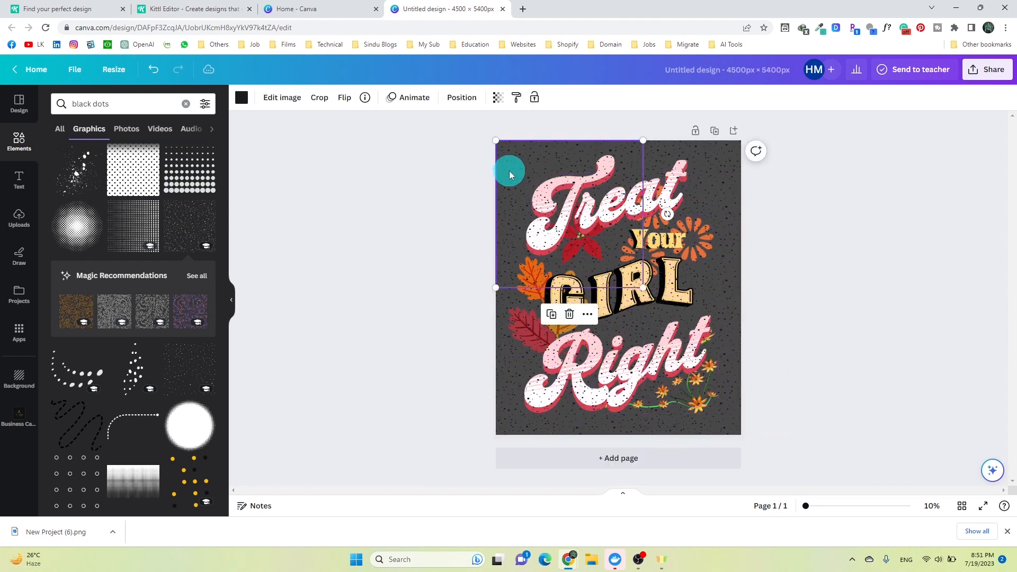
right_click(510, 175)
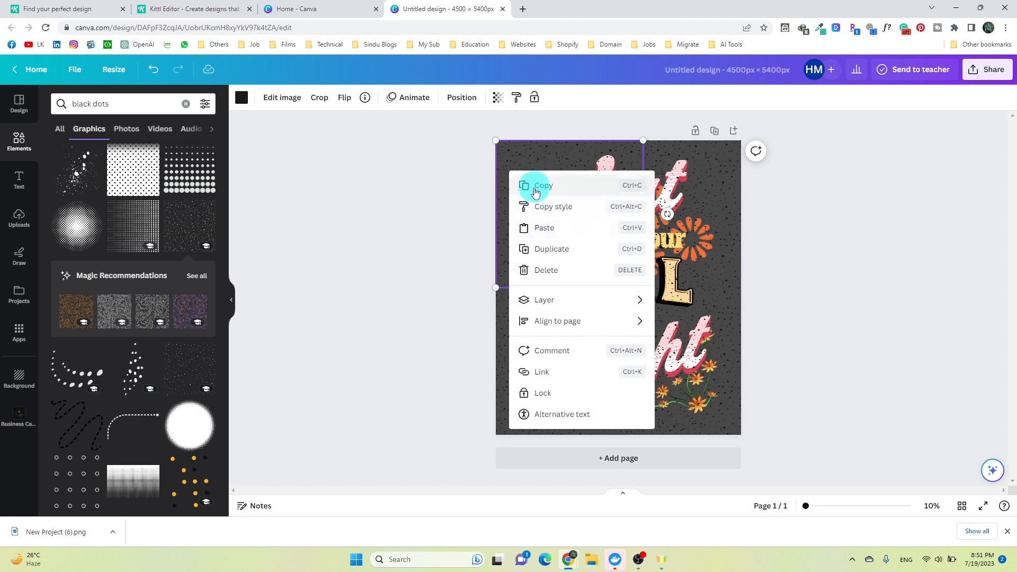
mouse_move(556, 298)
click(684, 366)
click(712, 165)
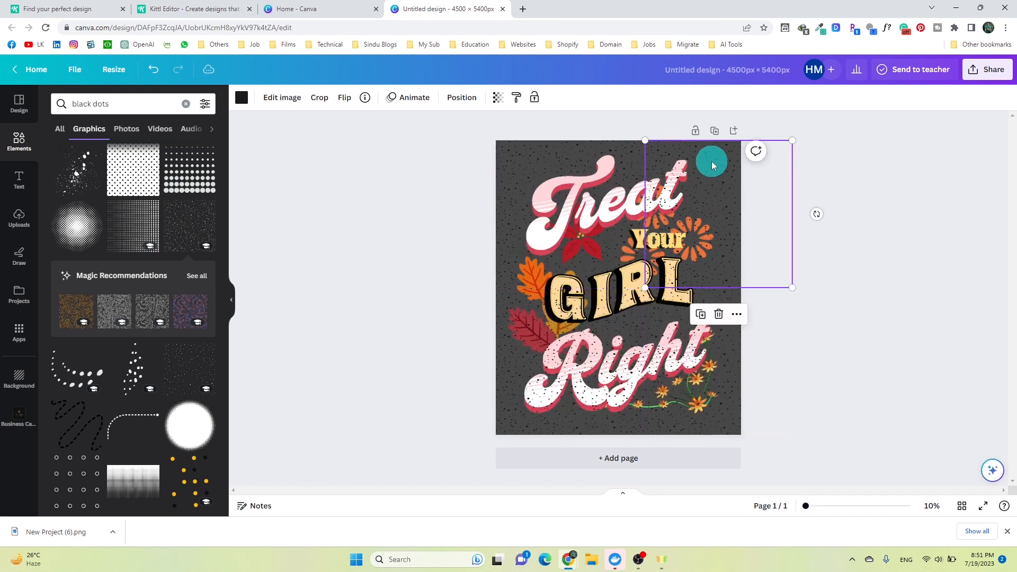
right_click(713, 165)
mouse_move(749, 291)
click(880, 358)
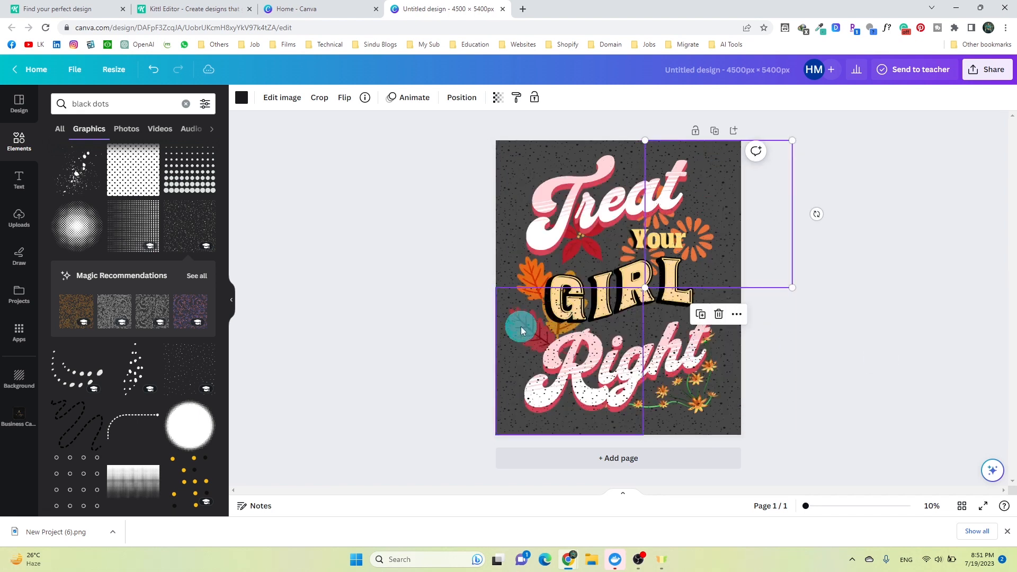
- Send the two dot graphics on the lower half of the page to the back, behind "Right" and the flowers
click(521, 331)
right_click(527, 336)
mouse_move(574, 388)
click(731, 451)
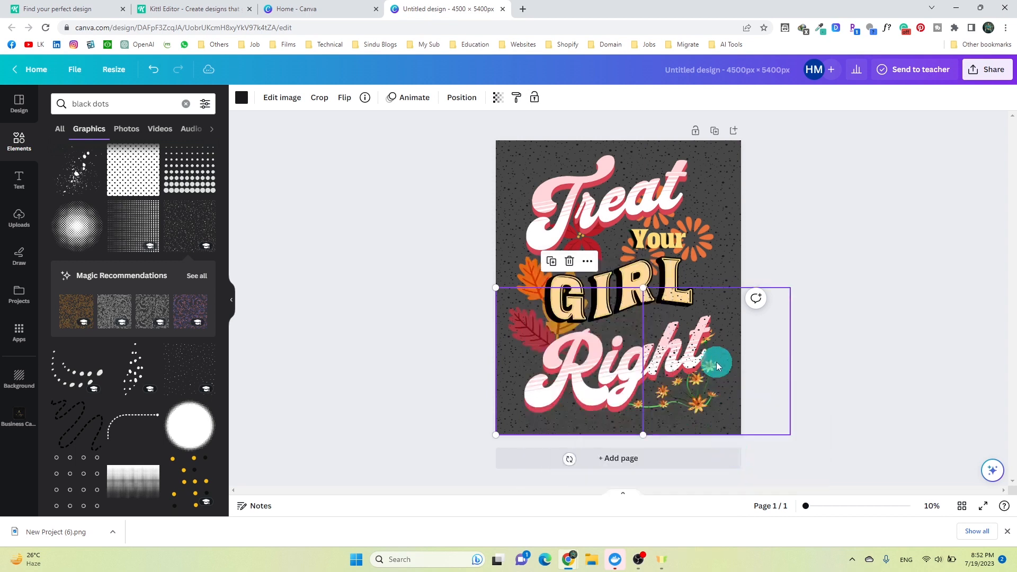
right_click(717, 365)
mouse_move(740, 392)
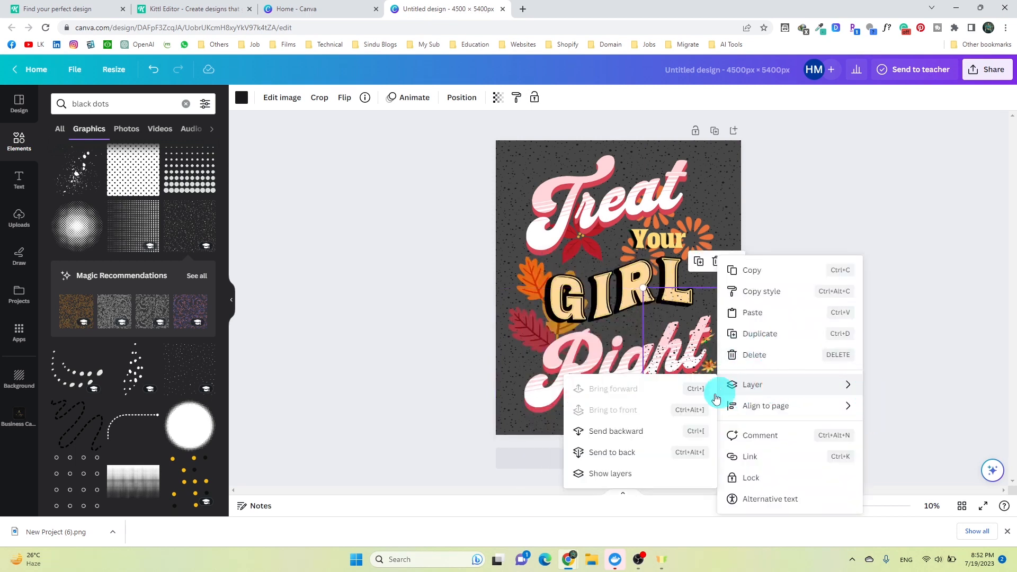
click(620, 452)
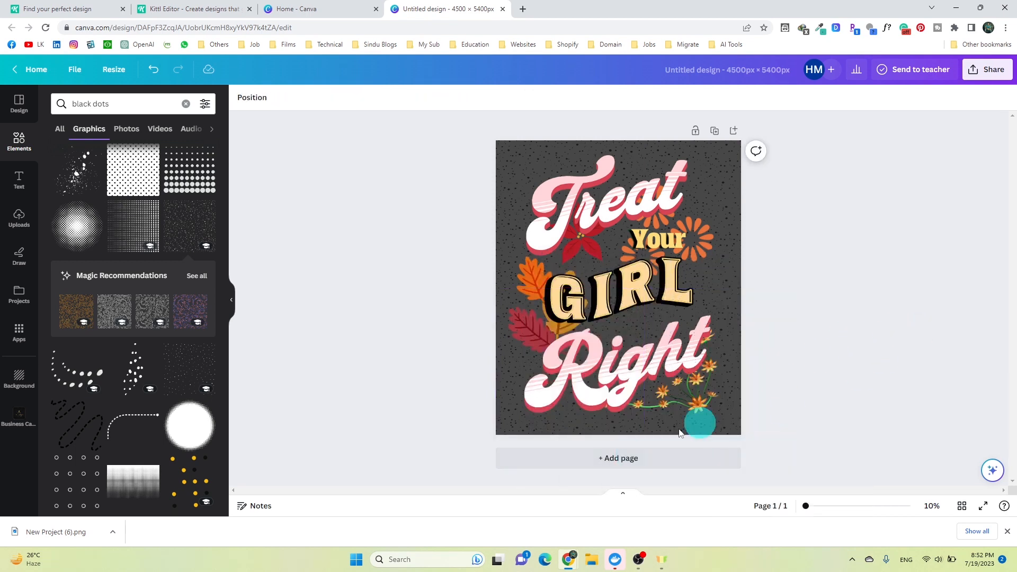
- Add the coarser black speckle graphic from the "black dots" results and enlarge it to cover the whole page
scroll(149, 348, up, 2)
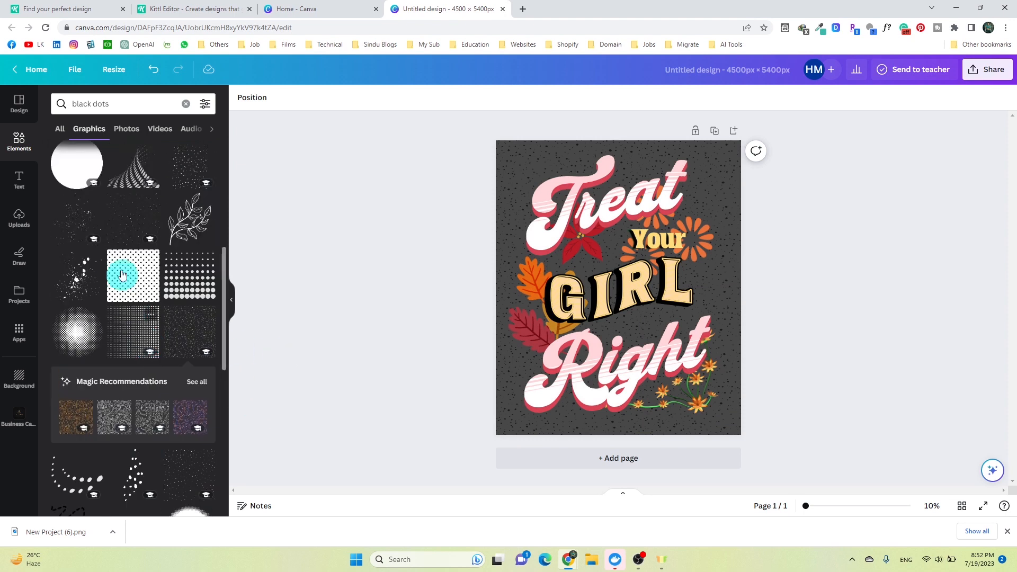
click(117, 216)
drag(569, 238, 448, 137)
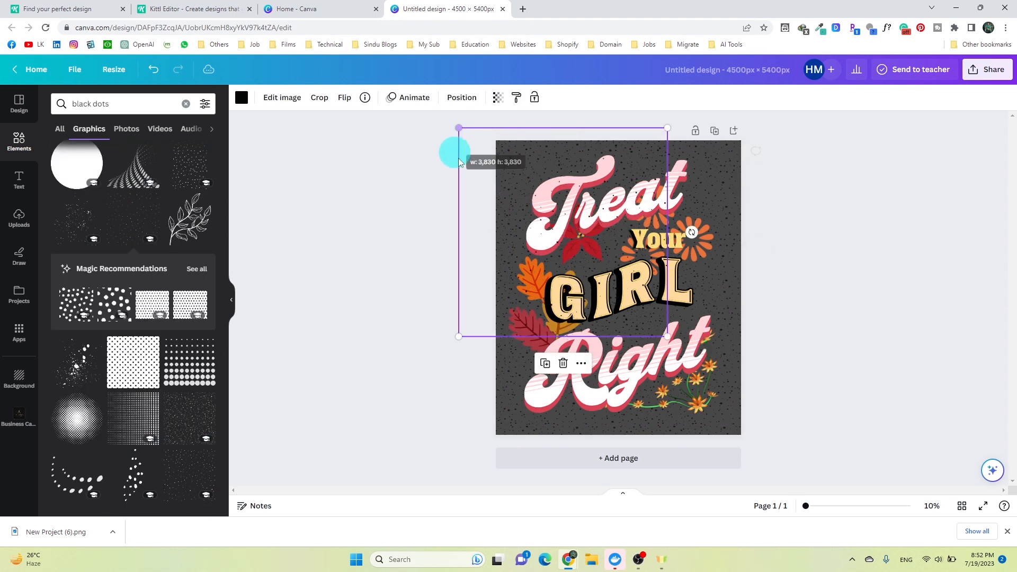
drag(671, 338, 774, 444)
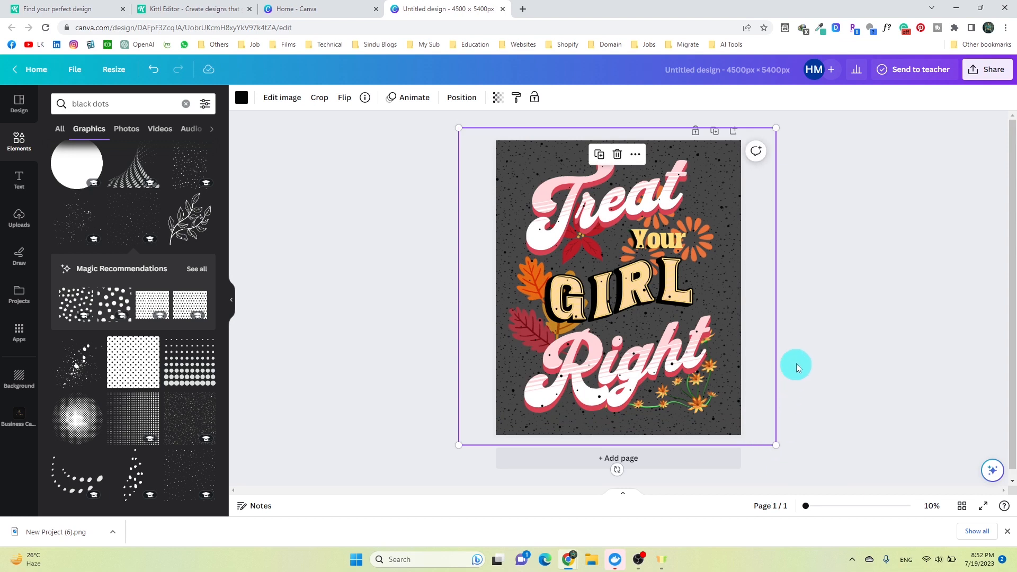
click(853, 335)
- Send the page-sized black speckle graphic to the back, behind the lettering and flowers
right_click(726, 275)
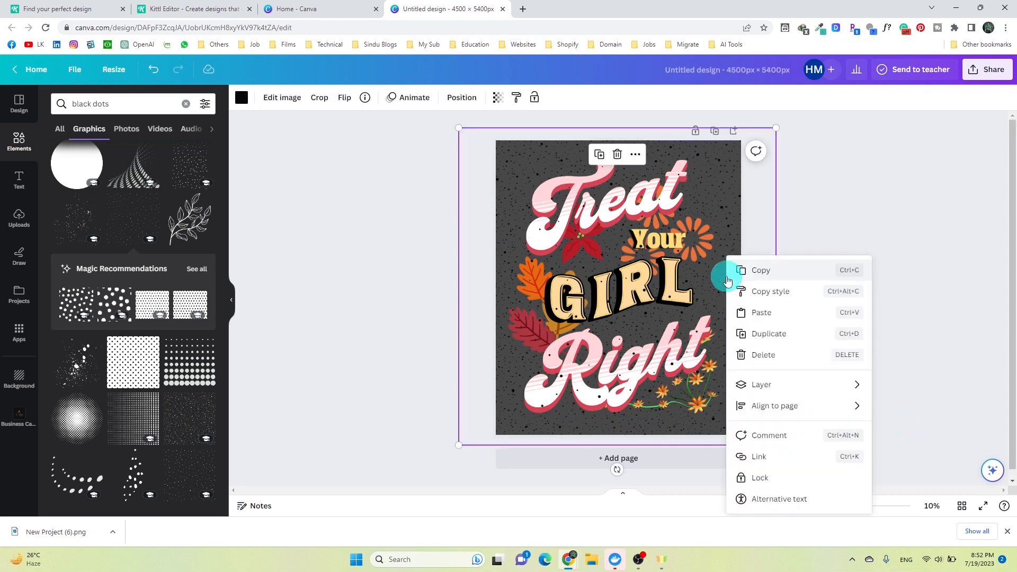
mouse_move(768, 386)
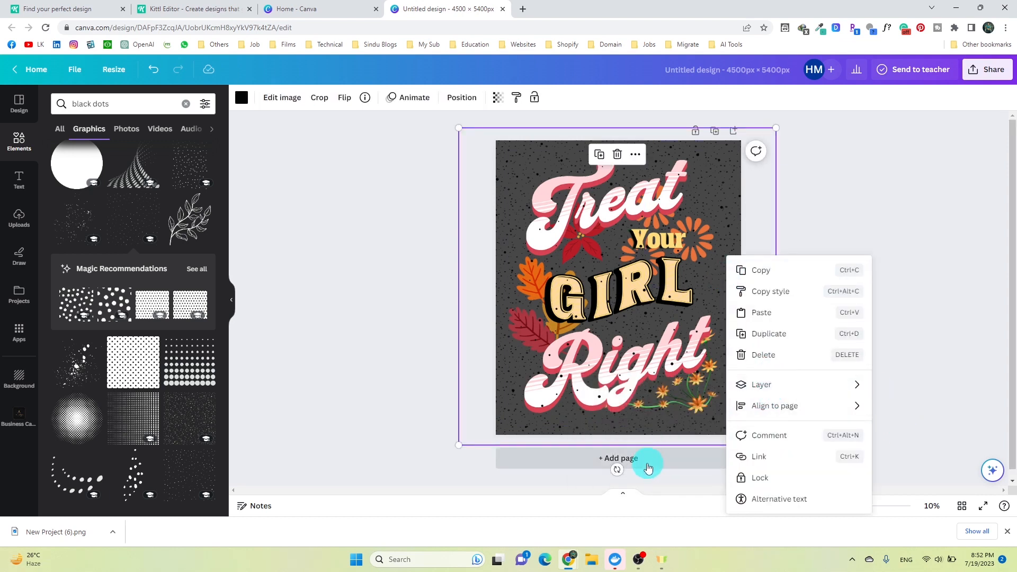
click(637, 459)
click(890, 332)
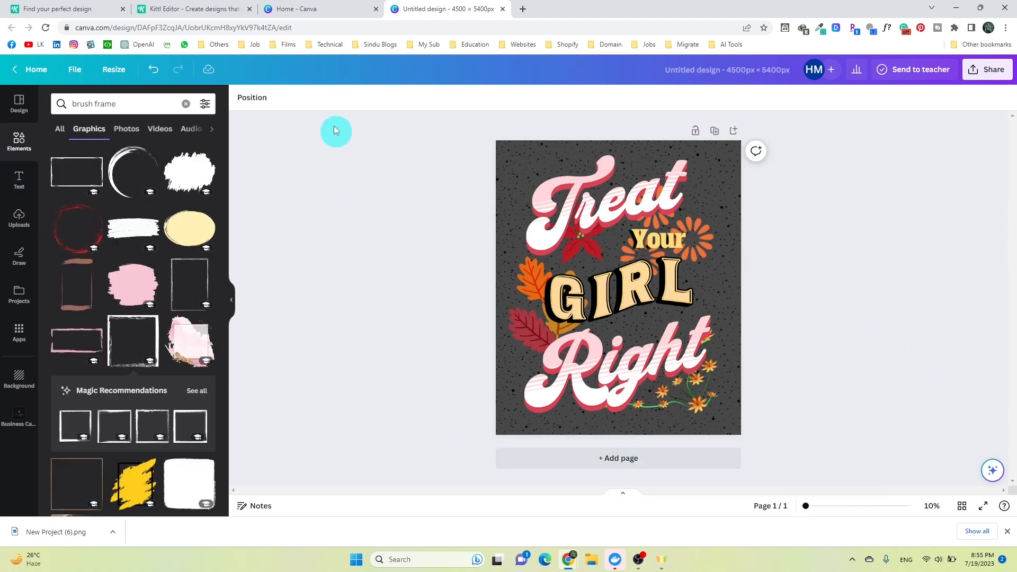
- Change the element search from "brush frame" to "brush line"
key(BackSpace)
key(Return)
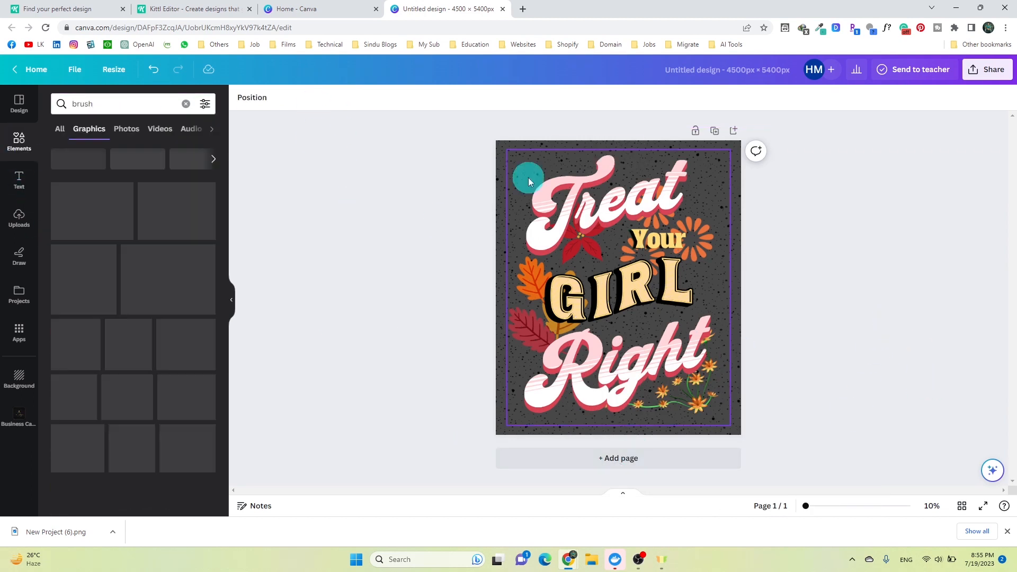
click(114, 105)
text(lin)
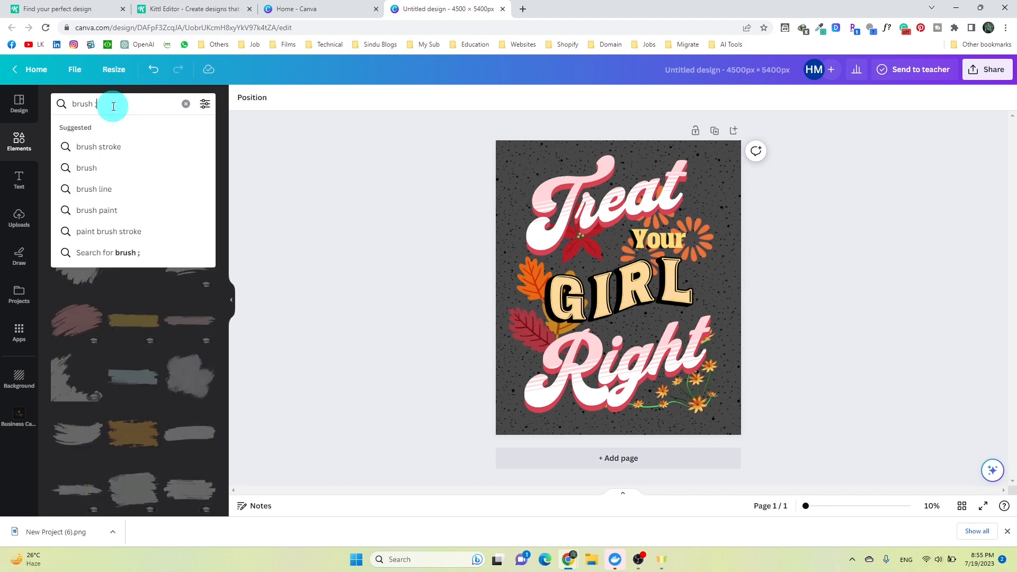
text(e)
key(Return)
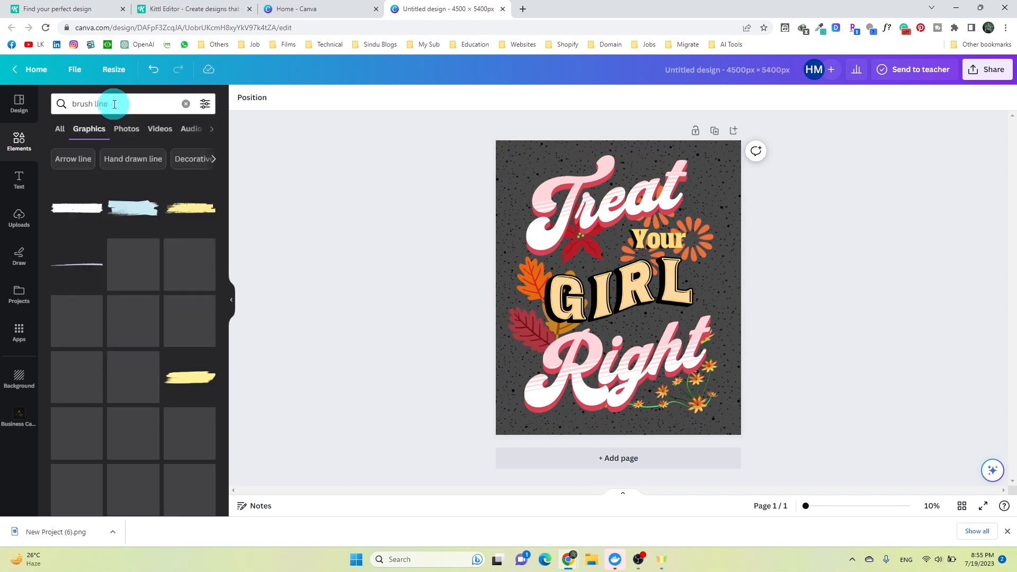
- Add a thin black brush line, stretch it past the page width, and place it along the top edge with a copy along the bottom edge
click(91, 375)
drag(668, 287, 818, 283)
drag(571, 290, 464, 300)
drag(580, 286, 574, 145)
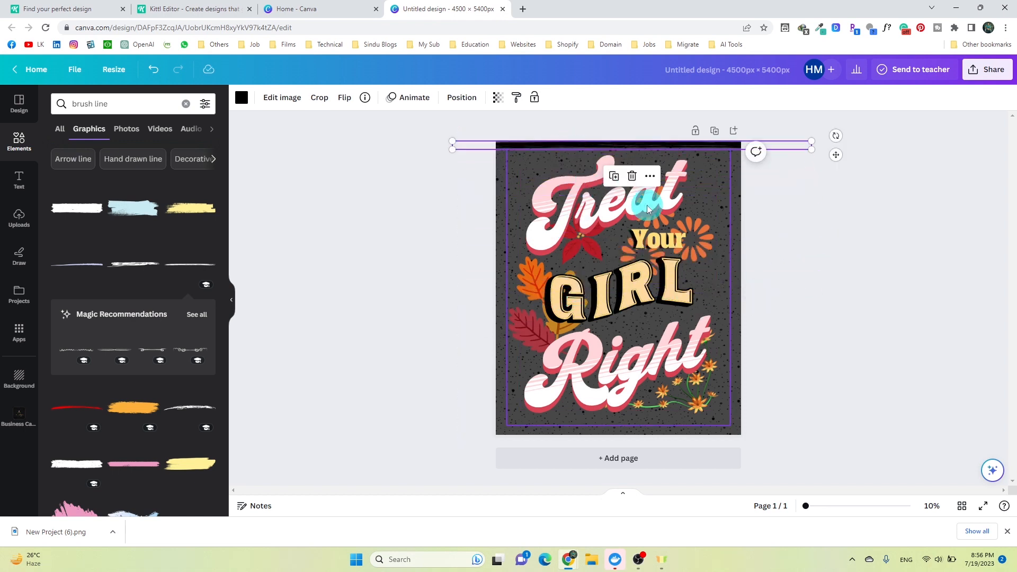
drag(652, 151, 653, 432)
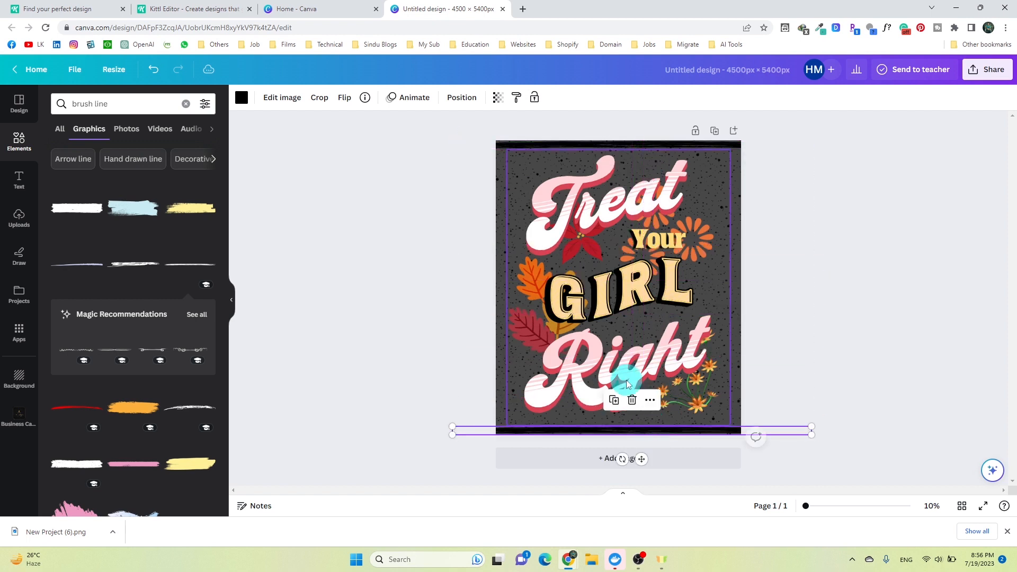
- Recolour the bottom and top brush lines with the light yellow-orange from the flower graphic's photo colours
click(241, 98)
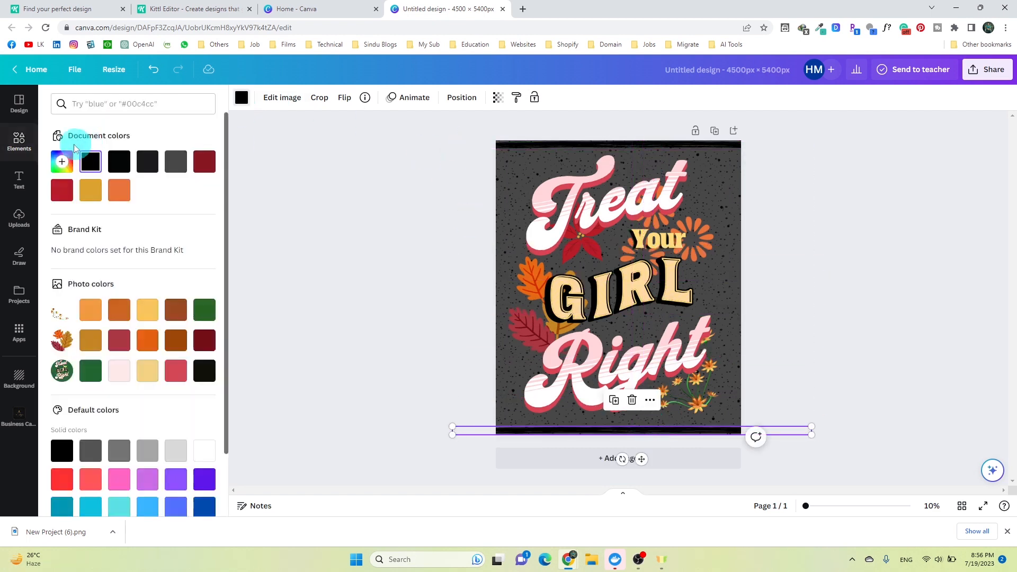
click(88, 193)
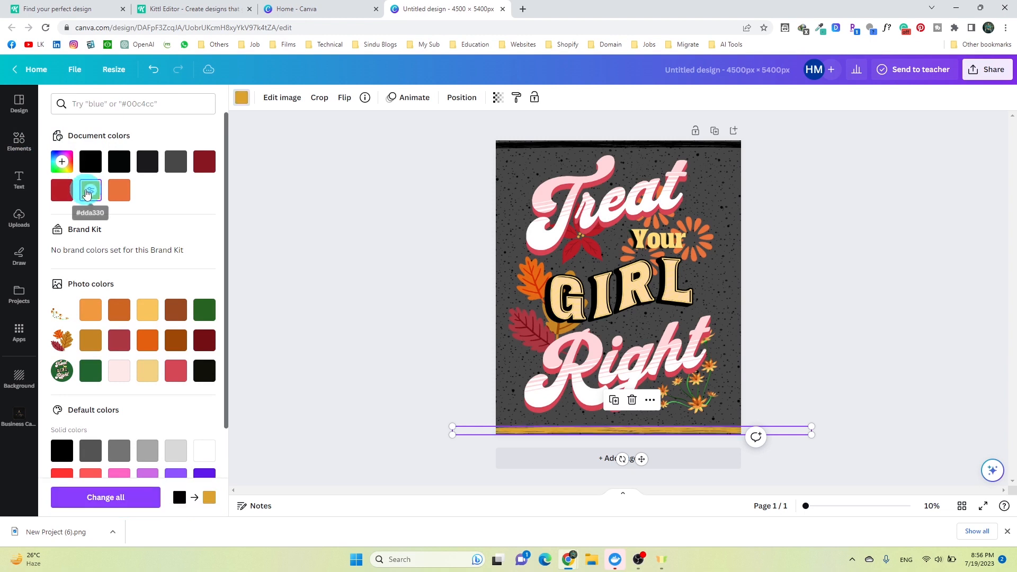
click(148, 309)
click(503, 150)
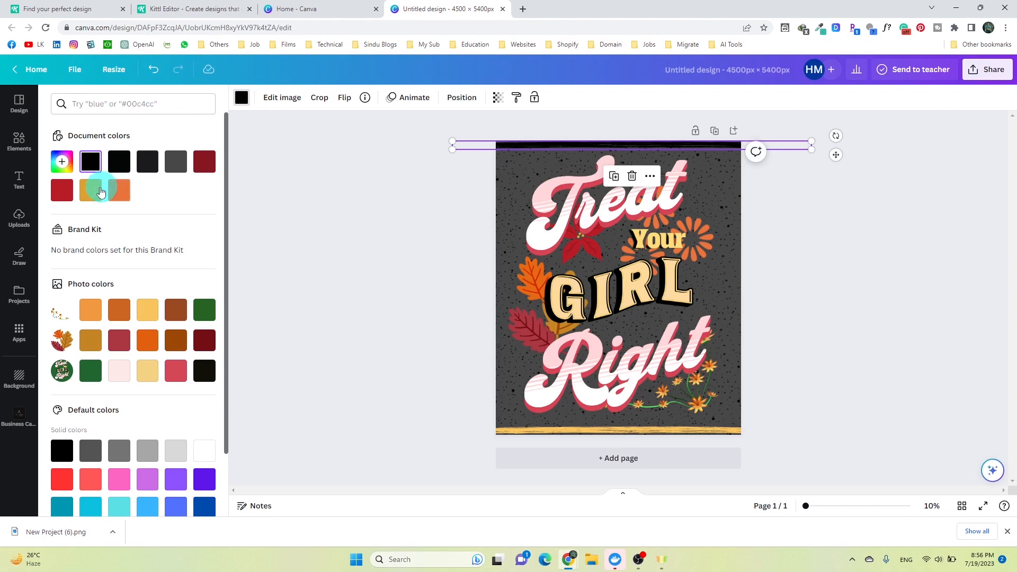
click(148, 313)
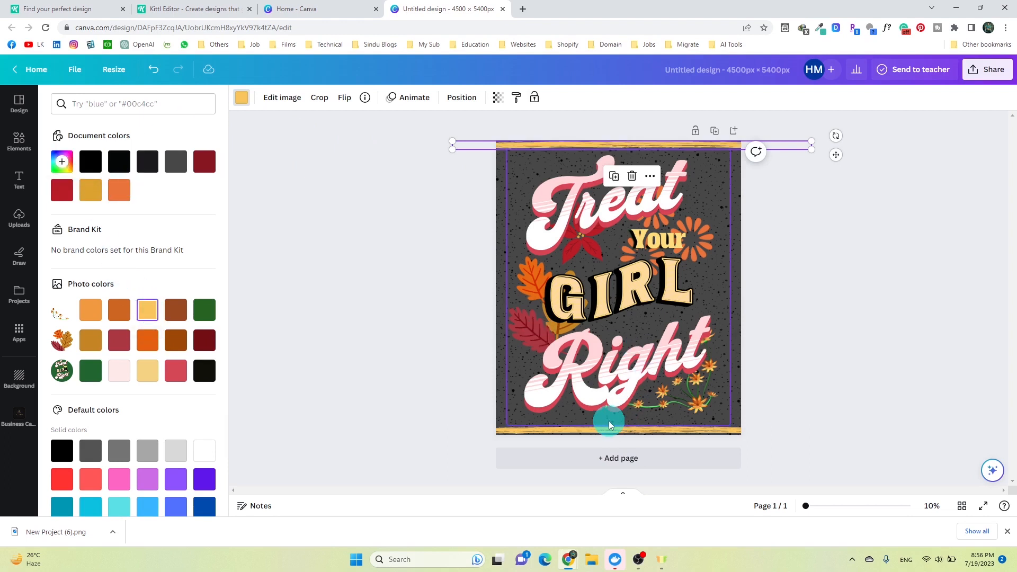
- Flip the brush line on the page's bottom edge vertically
click(596, 428)
click(345, 97)
click(360, 151)
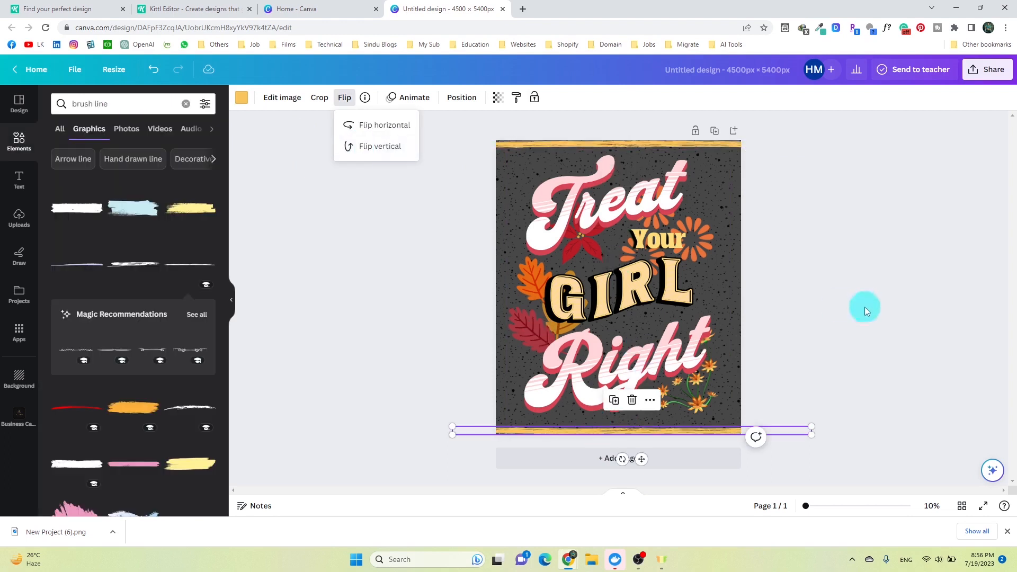
click(862, 408)
click(880, 411)
- Duplicate the brush line, rotate it upright, and place copies along the left and right edges of the page
click(554, 433)
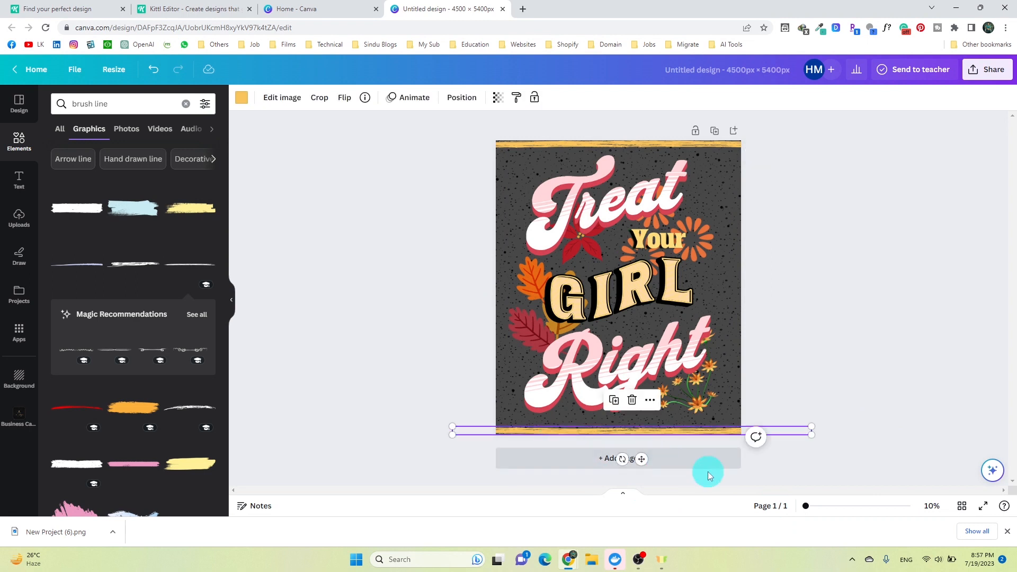
drag(595, 432, 585, 403)
drag(576, 348, 567, 390)
mouse_move(617, 361)
mouse_down()
mouse_move(511, 294)
mouse_move(496, 251)
mouse_move(734, 243)
mouse_up()
- Flip the brush line on the page's right edge vertically
click(345, 101)
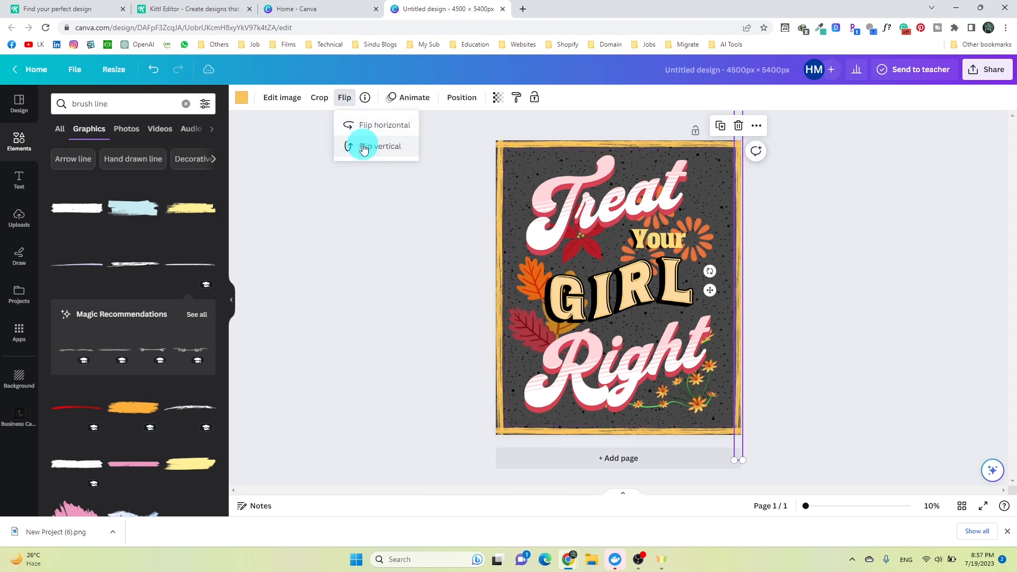
click(854, 274)
click(886, 333)
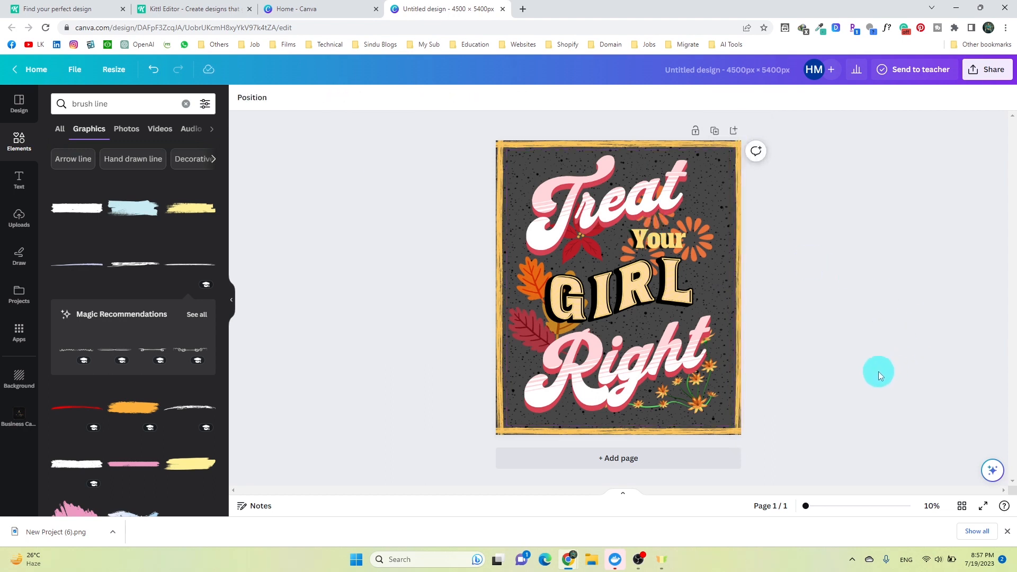
- Search the elements for "leaves"
click(8, 154)
click(75, 105)
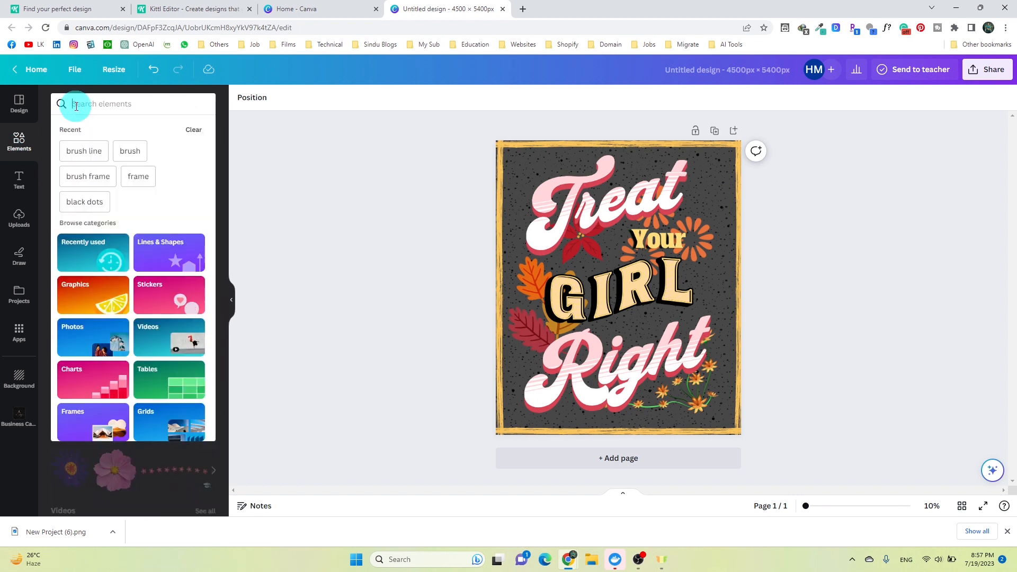
text(leaves)
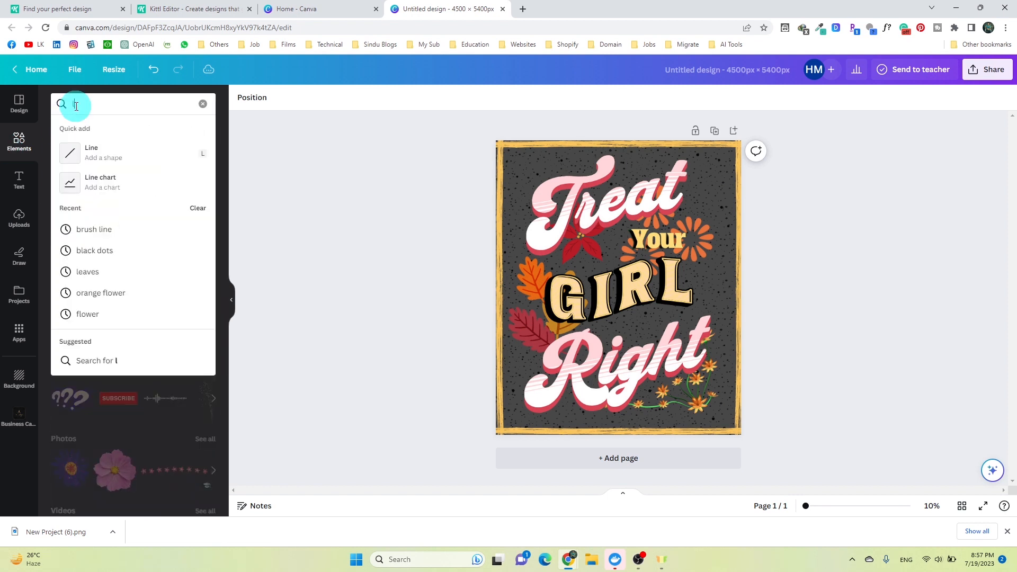
key(Return)
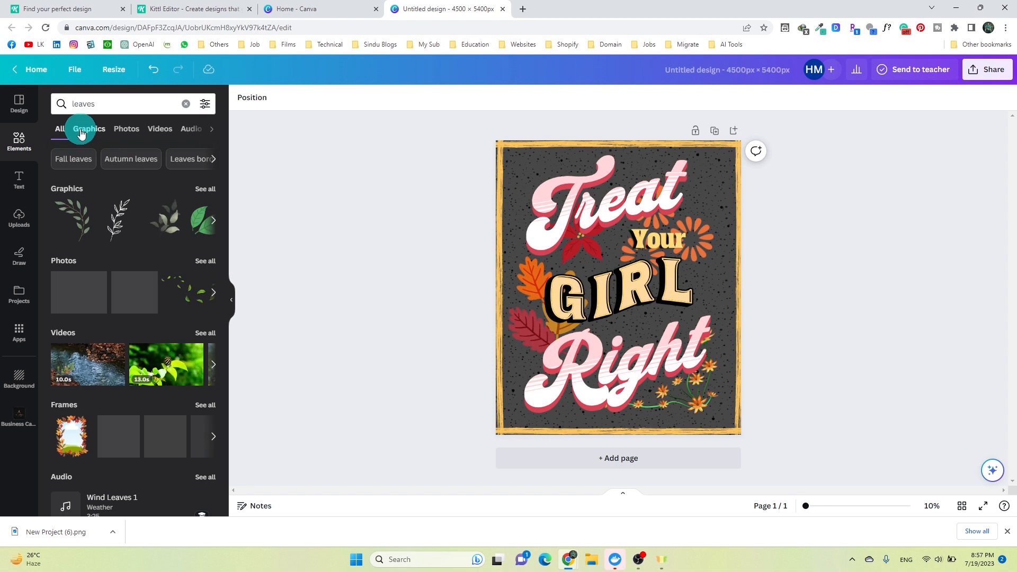
- Limit the leaves results to graphics and add the dark green leafy branch to the page
click(88, 129)
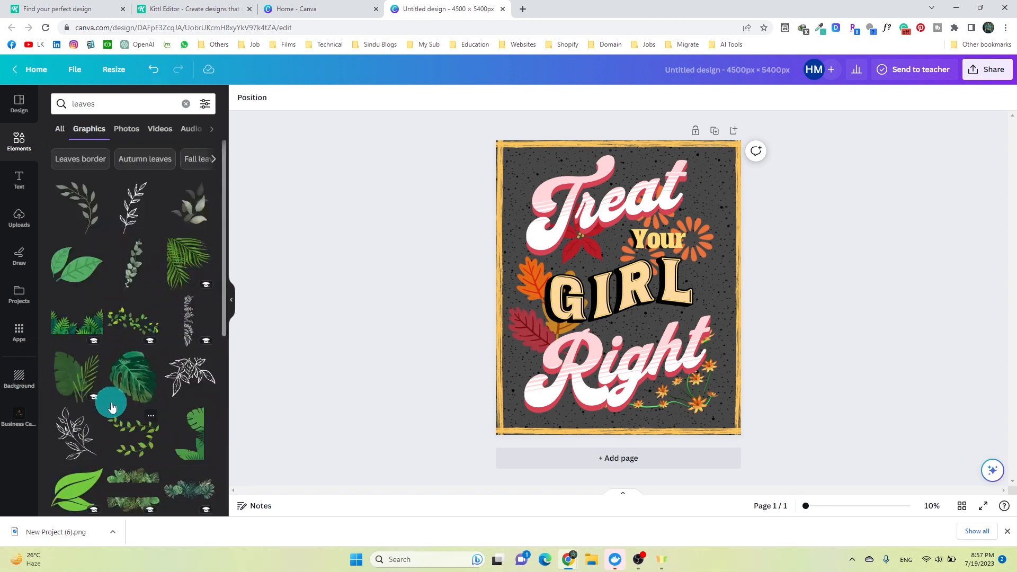
scroll(122, 350, down, 6)
scroll(126, 348, down, 10)
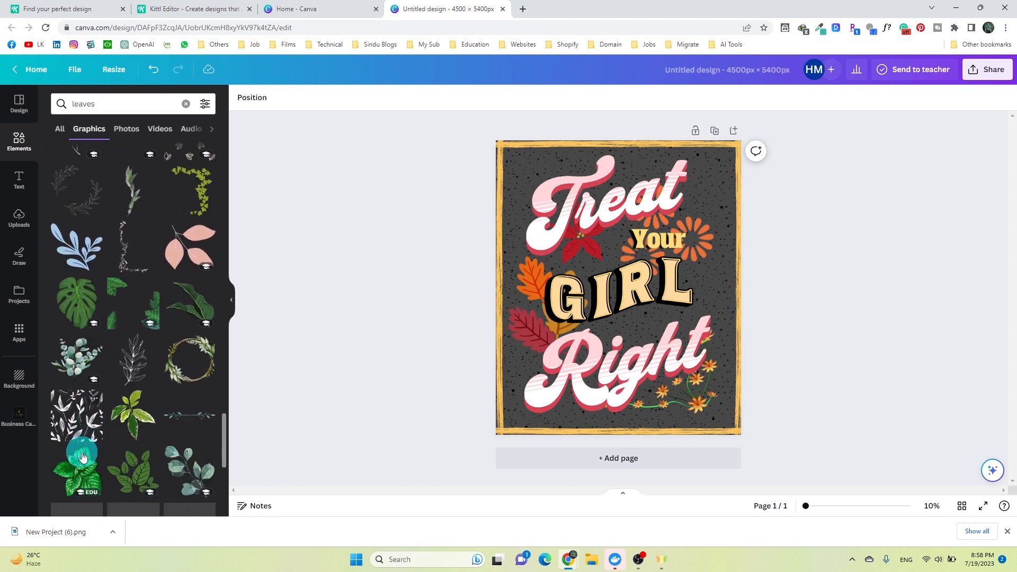
scroll(82, 456, down, 6)
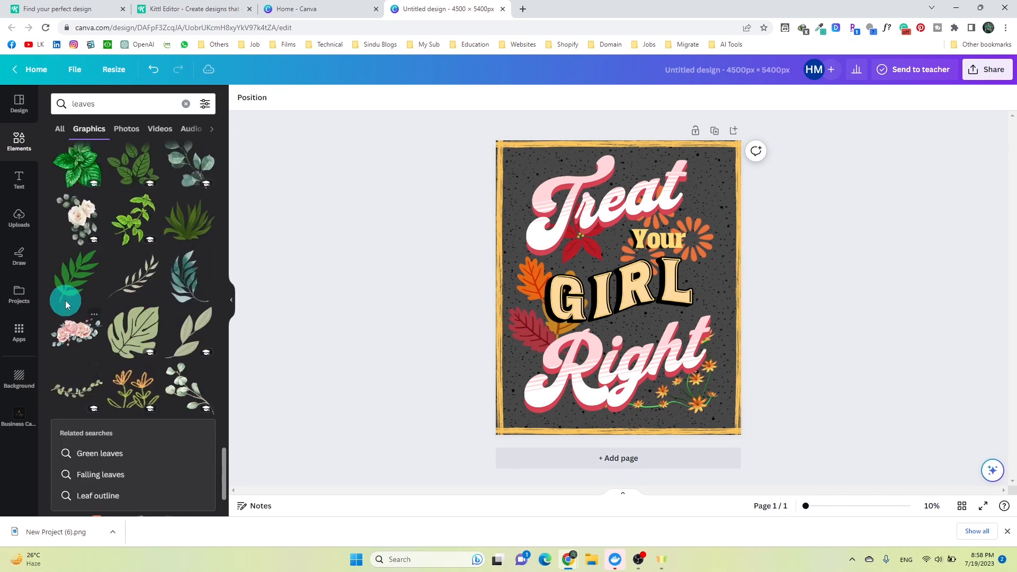
click(65, 300)
- Shrink the green leafy branch, tilt it slightly, and place it between the words "GIRL" and "Right"
drag(615, 294, 659, 316)
drag(716, 251, 656, 304)
drag(638, 378, 642, 389)
drag(631, 331, 640, 320)
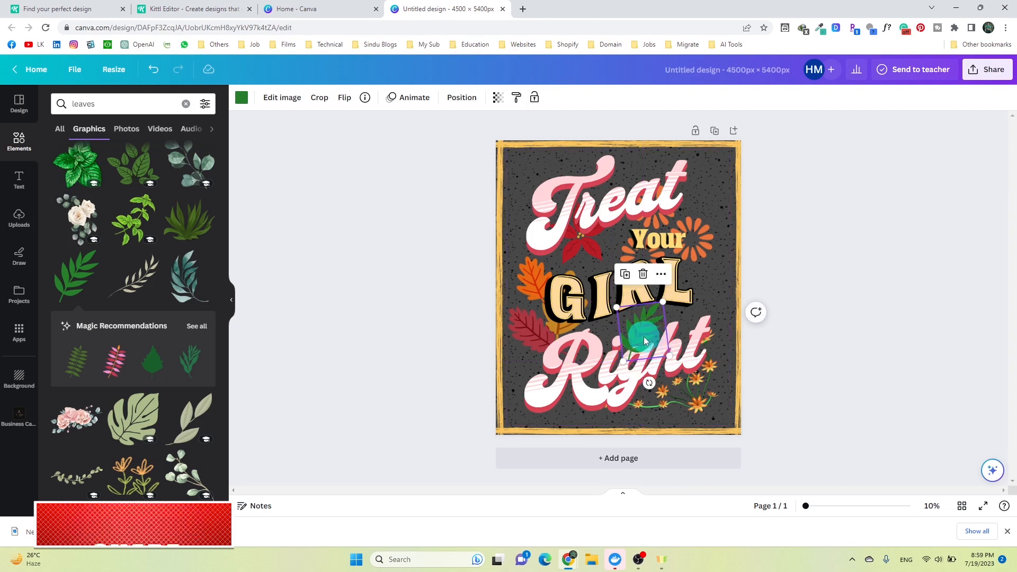
- Send the green leafy branch to the back, behind the lettering, and deselect it
right_click(641, 342)
mouse_move(763, 386)
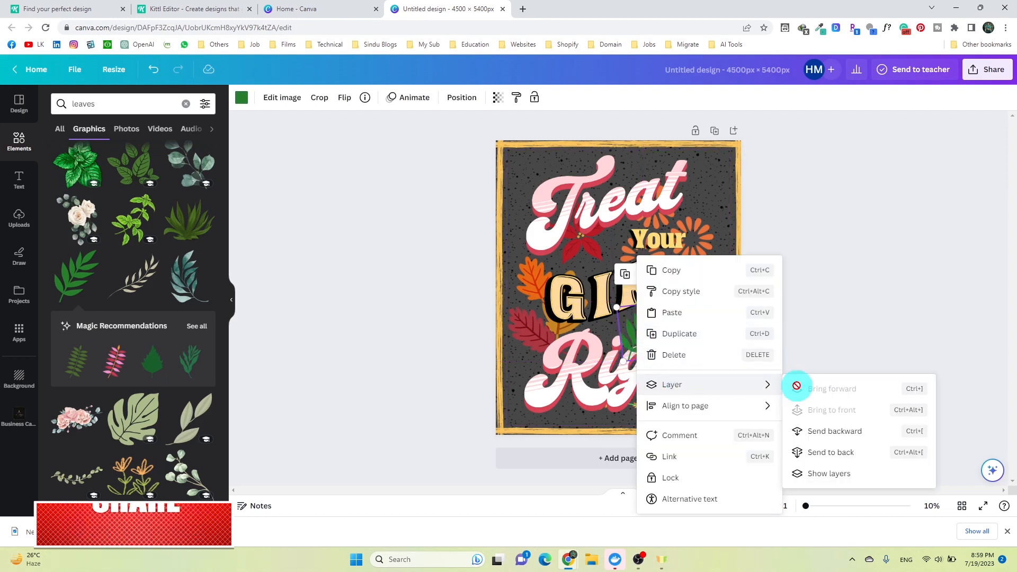
click(847, 453)
click(880, 347)
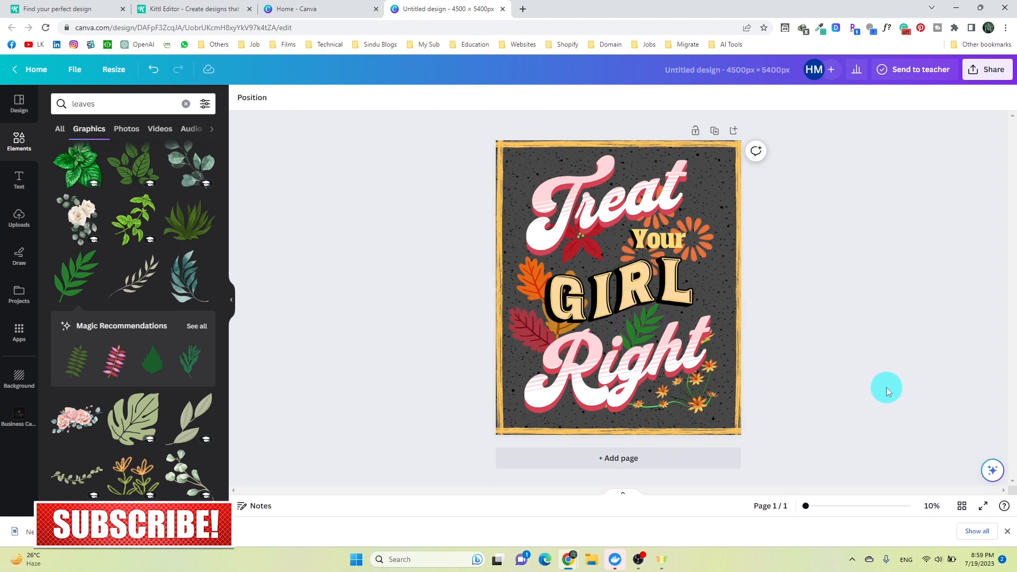